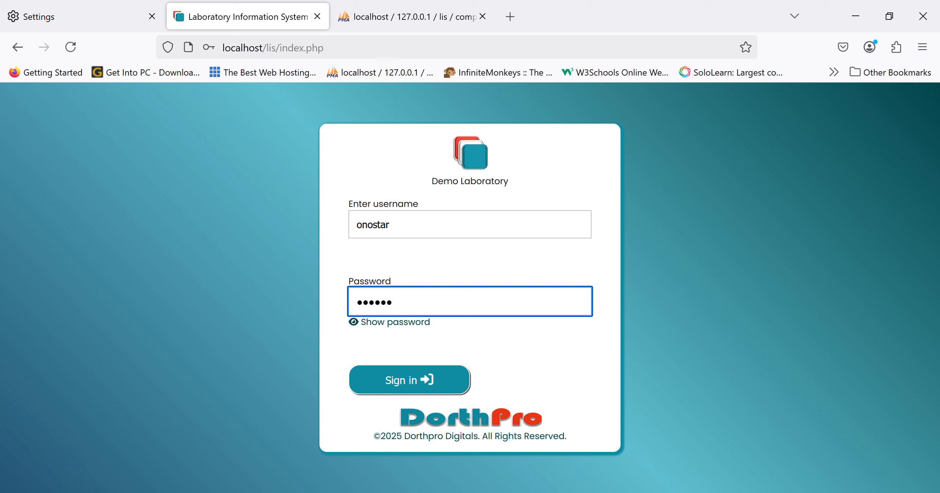
Sign in to the laboratory system and review the dashboard's daily encounters, monthly encounters and monthly statistics
{"action": "key", "text": "Return"}
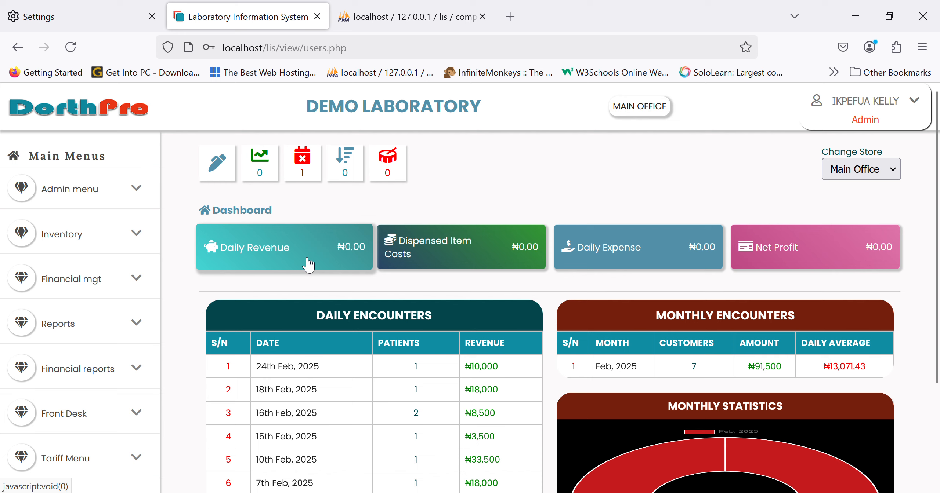
{"action": "scroll", "coordinate": [308, 264], "scroll_direction": "down", "scroll_amount": 3}
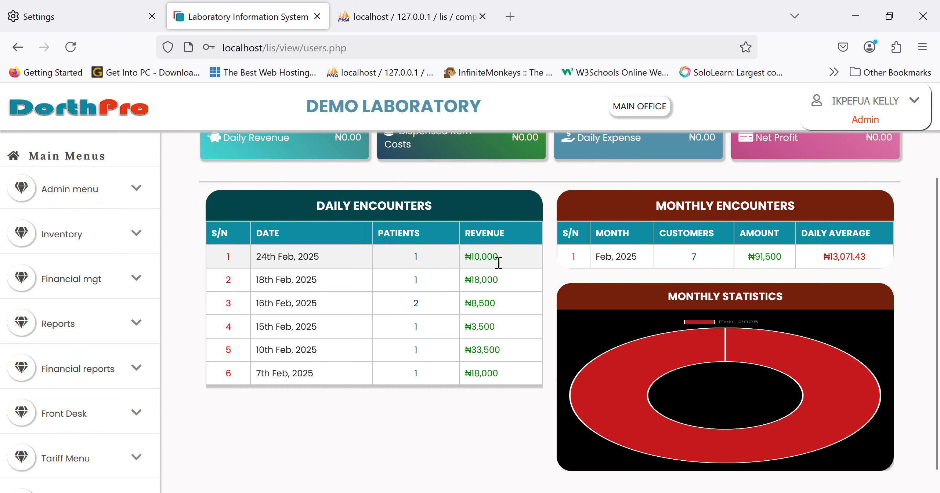
{"action": "scroll", "coordinate": [494, 259], "scroll_direction": "up", "scroll_amount": 1}
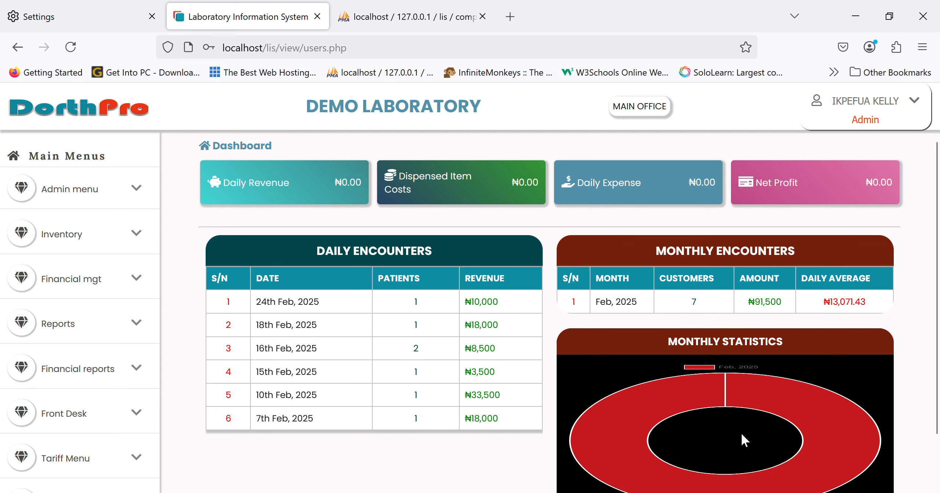
{"action": "scroll", "coordinate": [757, 419], "scroll_direction": "down", "scroll_amount": 2}
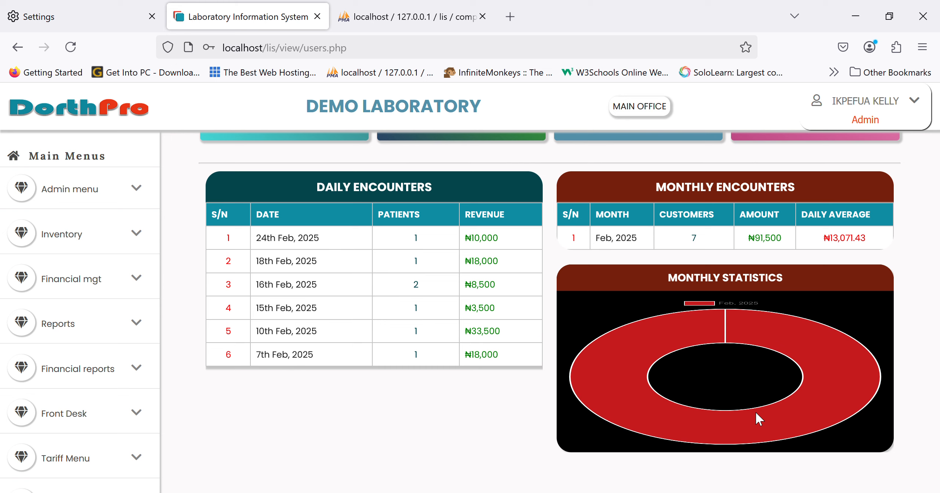
{"action": "scroll", "coordinate": [422, 401], "scroll_direction": "up", "scroll_amount": 4}
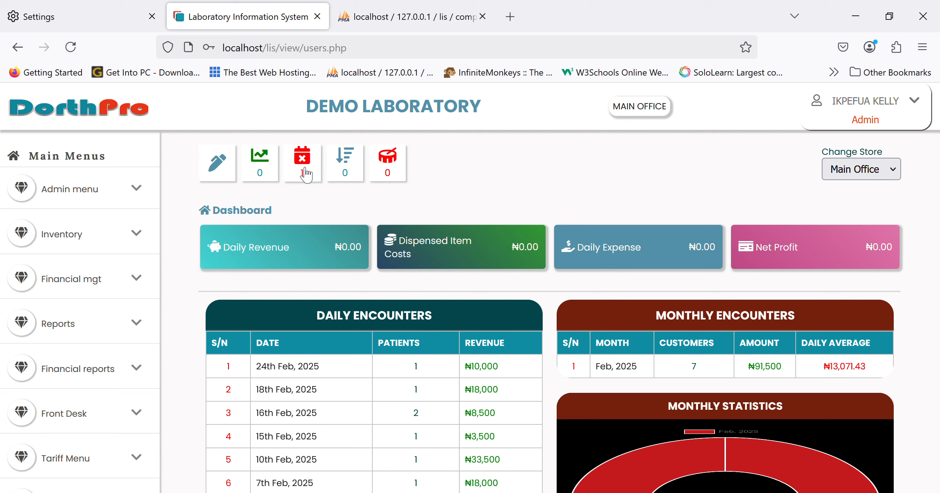
View the items that have reached reorder level and return to the dashboard
{"action": "left_click", "coordinate": [353, 171]}
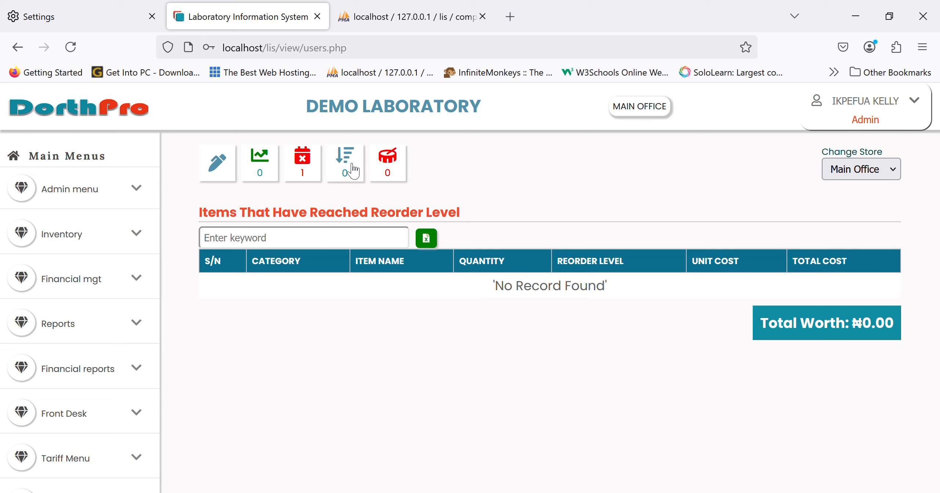
{"action": "left_click", "coordinate": [147, 121]}
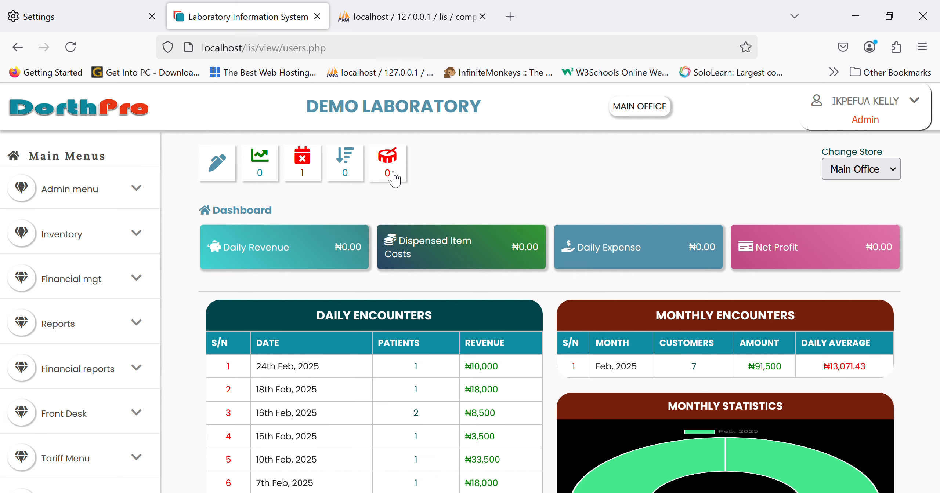
Open the admin form for adding users and place the cursor in its staff search field
{"action": "left_click", "coordinate": [108, 200]}
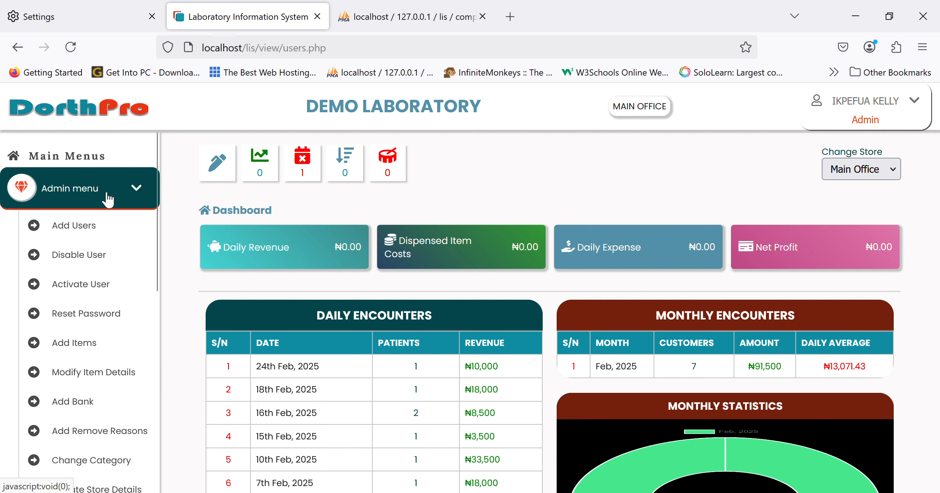
{"action": "left_click", "coordinate": [113, 229]}
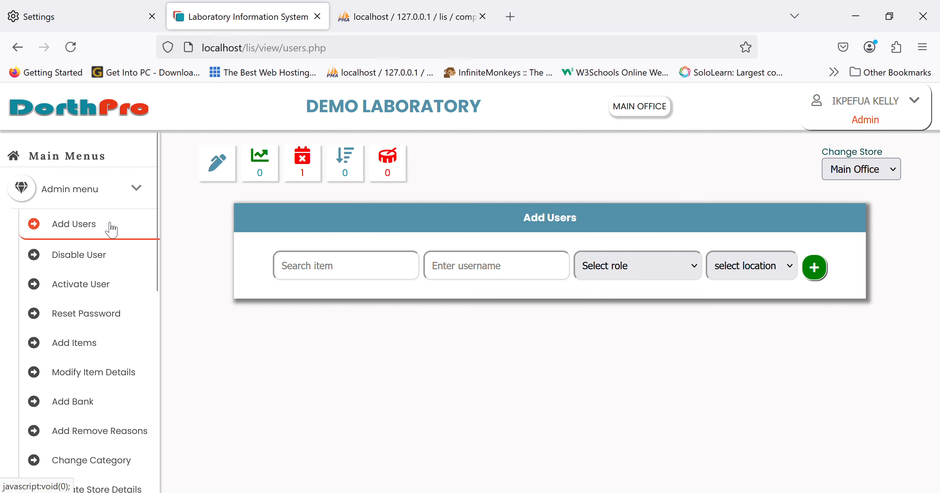
{"action": "left_click", "coordinate": [300, 266]}
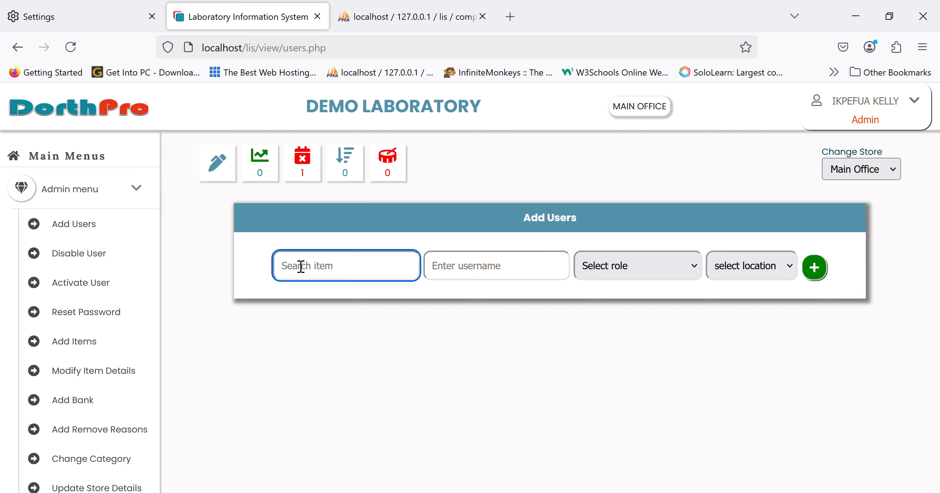
Open the Human Resource staff list
{"action": "left_click", "coordinate": [120, 193]}
{"action": "scroll", "coordinate": [95, 333], "scroll_direction": "down", "scroll_amount": 3}
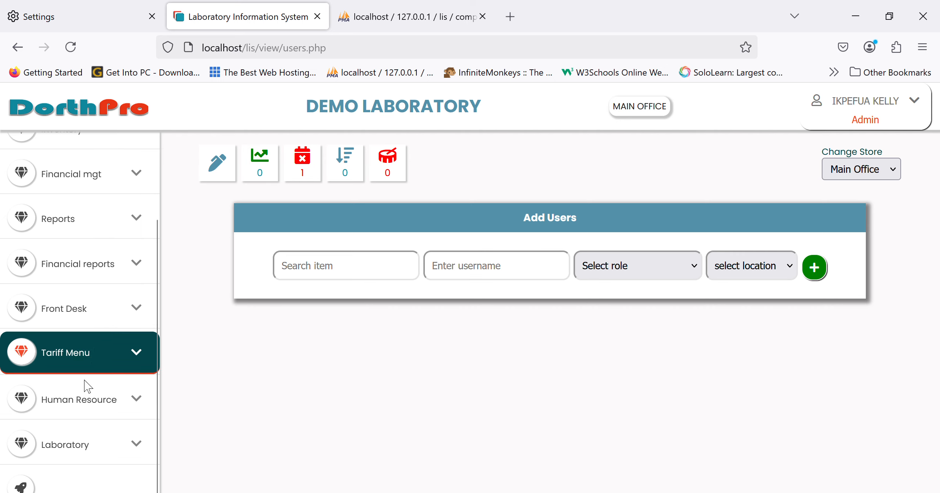
{"action": "left_click", "coordinate": [87, 400]}
{"action": "scroll", "coordinate": [87, 404], "scroll_direction": "down", "scroll_amount": 3}
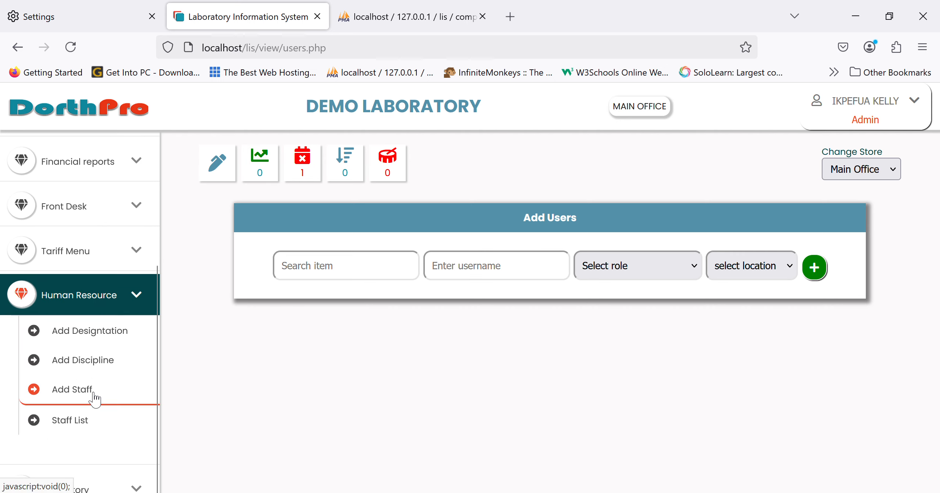
{"action": "left_click", "coordinate": [78, 422]}
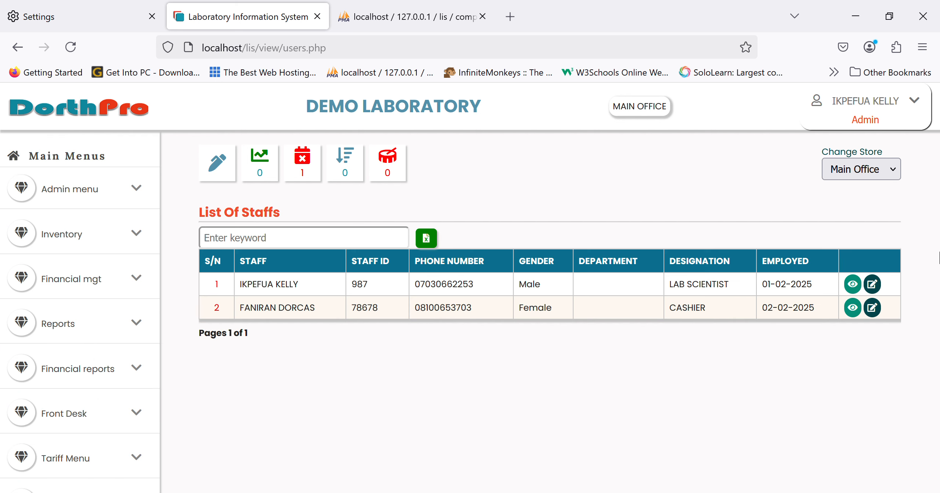
Examine the first staff member's full profile, including the account information, and close it
{"action": "left_click", "coordinate": [852, 284]}
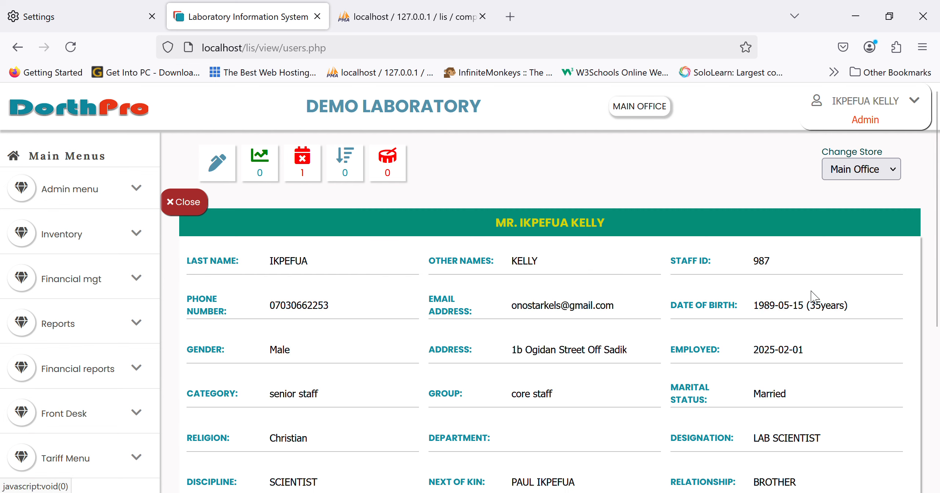
{"action": "scroll", "coordinate": [447, 386], "scroll_direction": "down", "scroll_amount": 4}
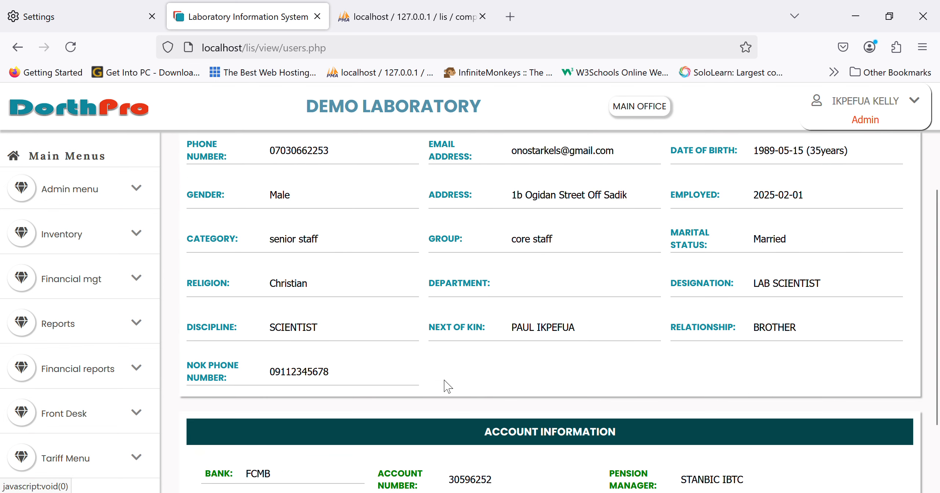
{"action": "scroll", "coordinate": [447, 386], "scroll_direction": "down", "scroll_amount": 3}
{"action": "scroll", "coordinate": [447, 386], "scroll_direction": "up", "scroll_amount": 7}
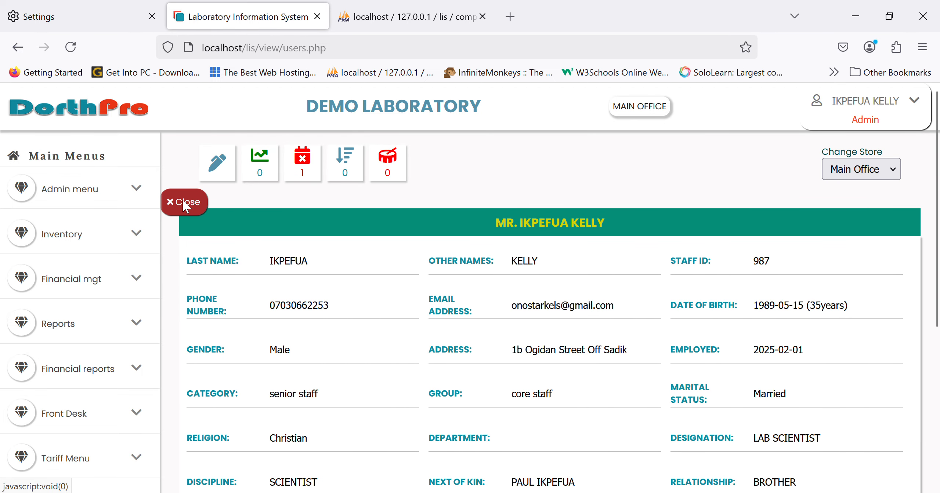
{"action": "left_click", "coordinate": [183, 204]}
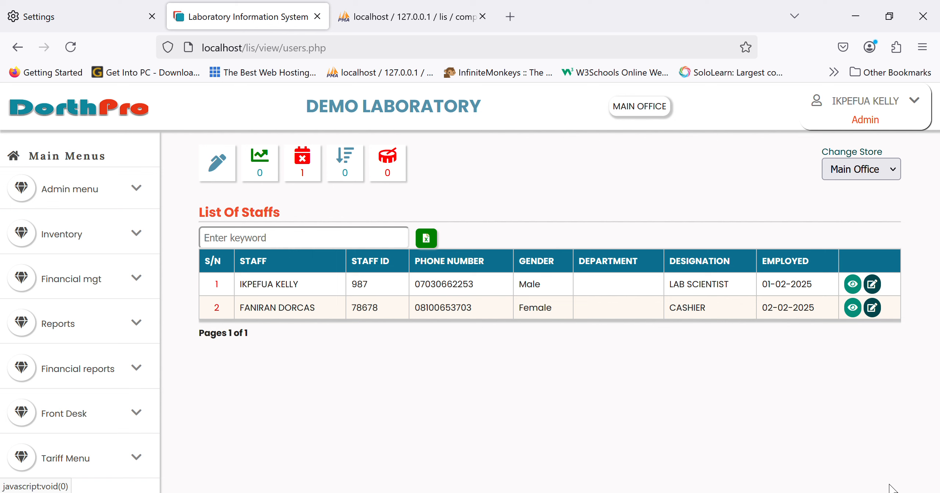
Open the first staff member's details for editing and look over the form
{"action": "left_click", "coordinate": [872, 285]}
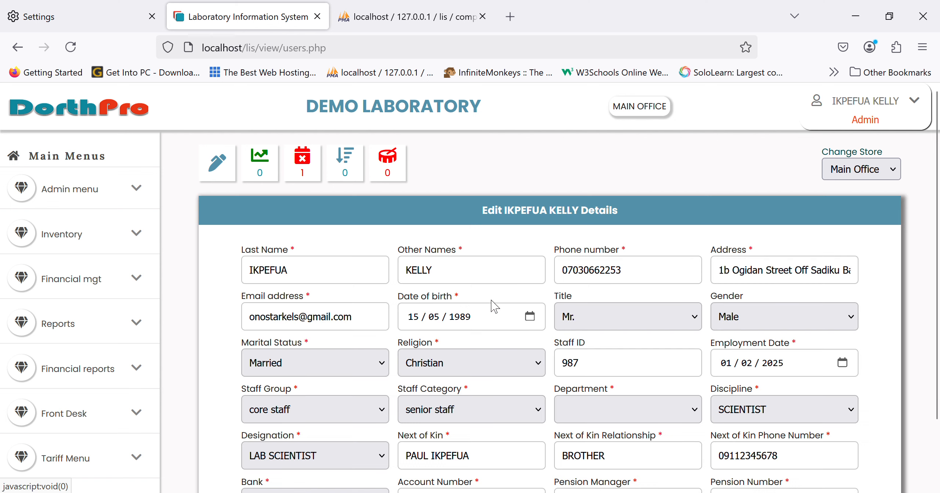
{"action": "scroll", "coordinate": [154, 404], "scroll_direction": "down", "scroll_amount": 5}
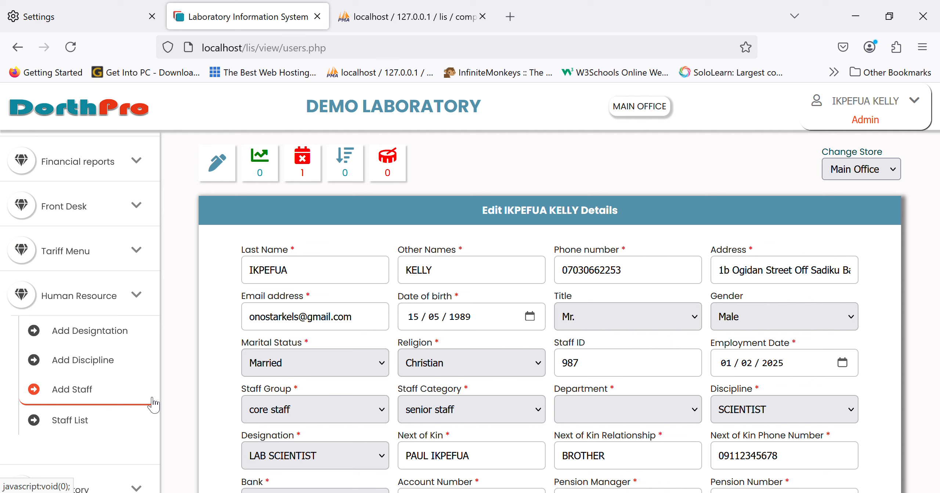
{"action": "scroll", "coordinate": [147, 400], "scroll_direction": "up", "scroll_amount": 3}
Open the Add Staff form and review its personal, employment, bank and pension fields
{"action": "scroll", "coordinate": [70, 393], "scroll_direction": "down", "scroll_amount": 3}
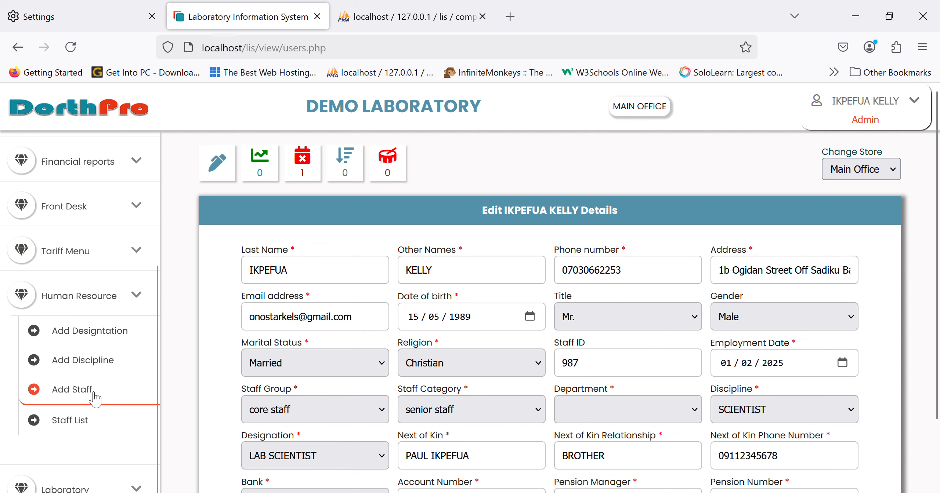
{"action": "left_click", "coordinate": [70, 390]}
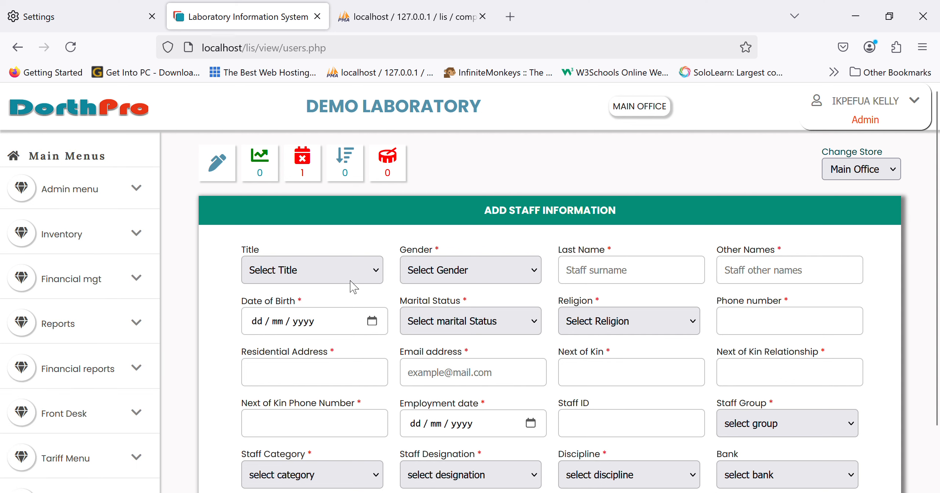
{"action": "scroll", "coordinate": [639, 303], "scroll_direction": "down", "scroll_amount": 2}
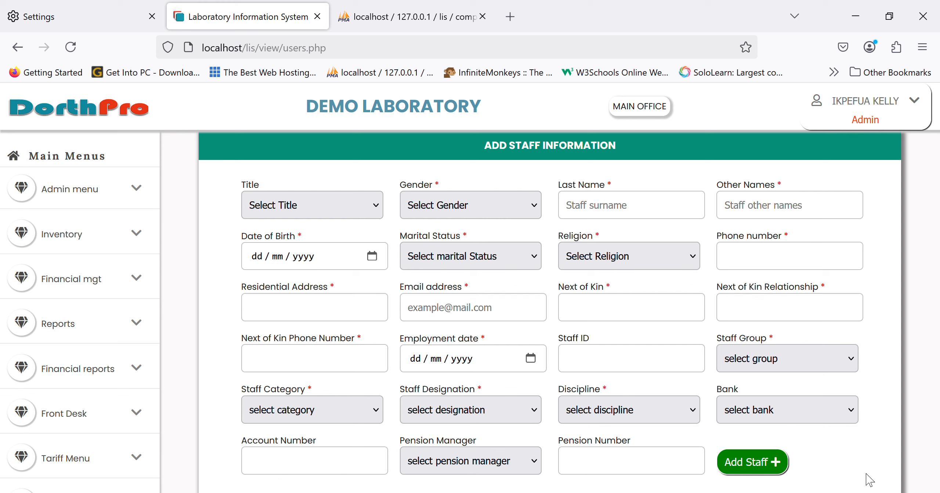
{"action": "scroll", "coordinate": [117, 420], "scroll_direction": "down", "scroll_amount": 5}
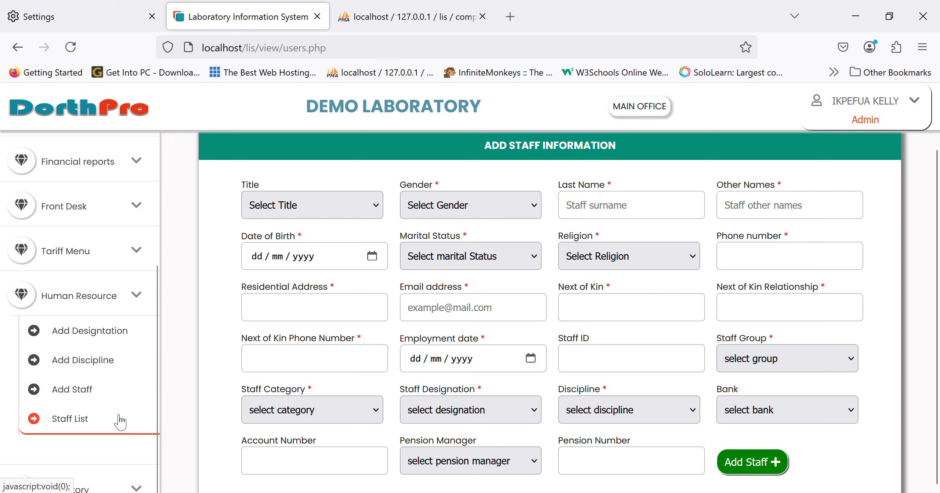
Reopen the Add Users form, search for the female cashier from the staff list and select her for the new account
{"action": "scroll", "coordinate": [118, 420], "scroll_direction": "up", "scroll_amount": 5}
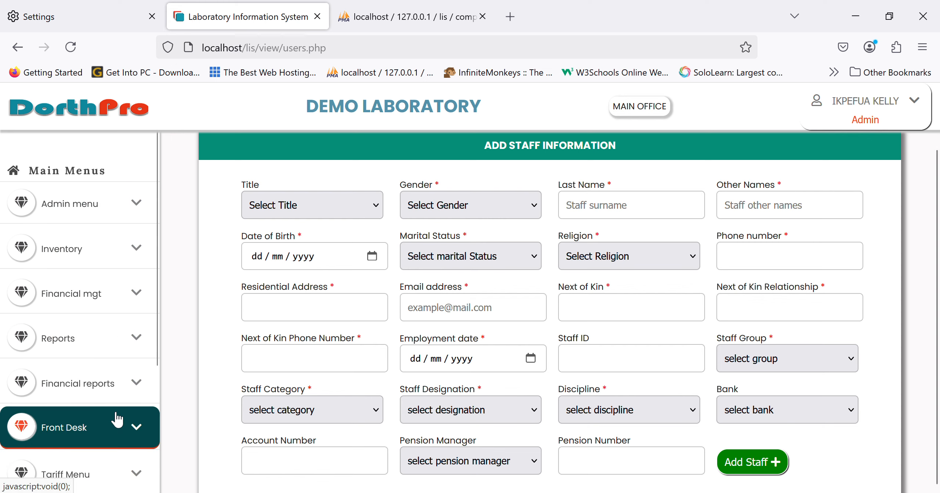
{"action": "left_click", "coordinate": [110, 207]}
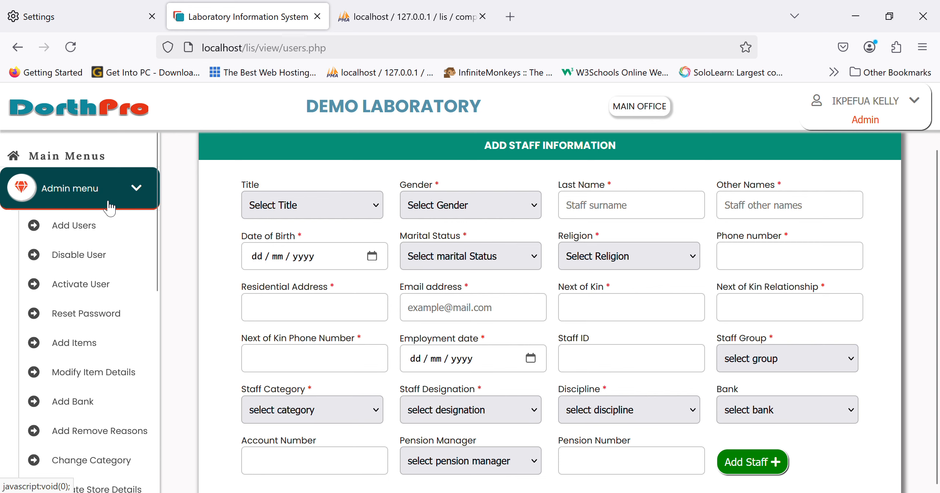
{"action": "left_click", "coordinate": [106, 237]}
{"action": "left_click", "coordinate": [346, 267]}
{"action": "type", "text": "k"}
{"action": "key", "text": "BackSpace"}
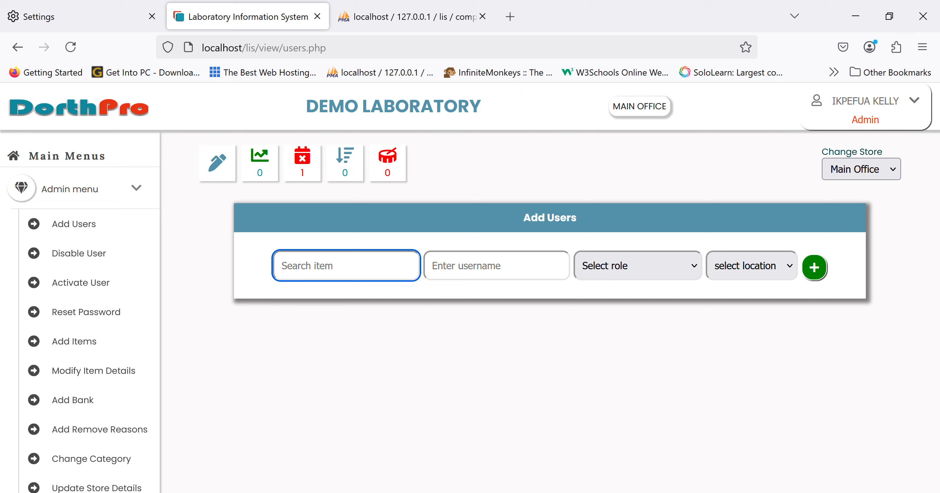
{"action": "type", "text": "dorc"}
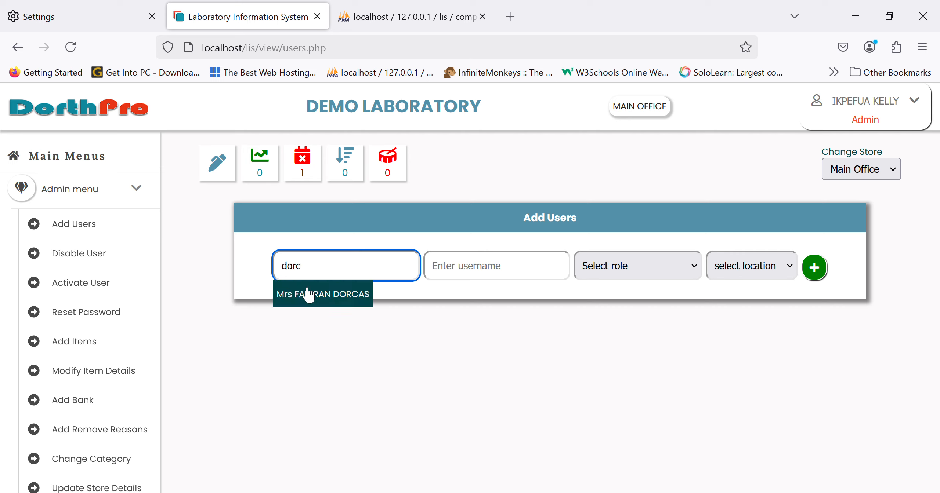
{"action": "left_click", "coordinate": [306, 297]}
{"action": "left_click", "coordinate": [476, 280]}
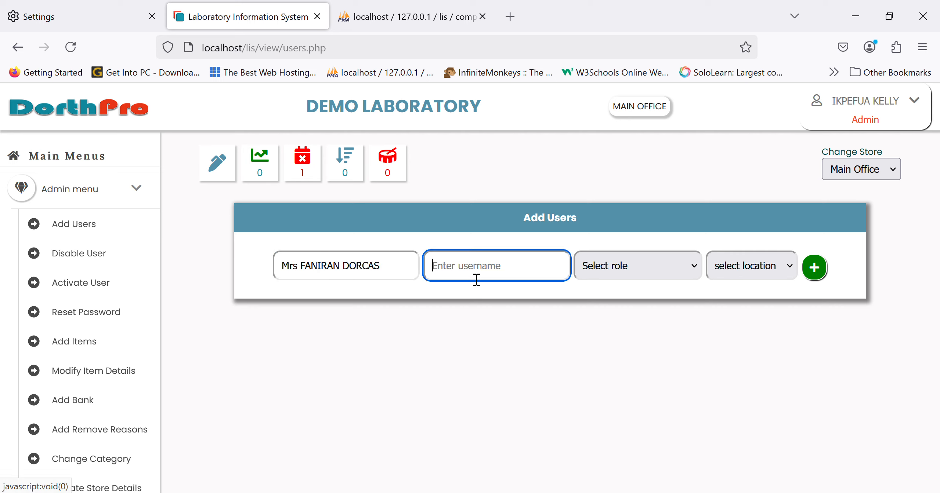
Try to add the user account with the staff member's surname as username, plus a role and location
{"action": "type", "text": "faniran"}
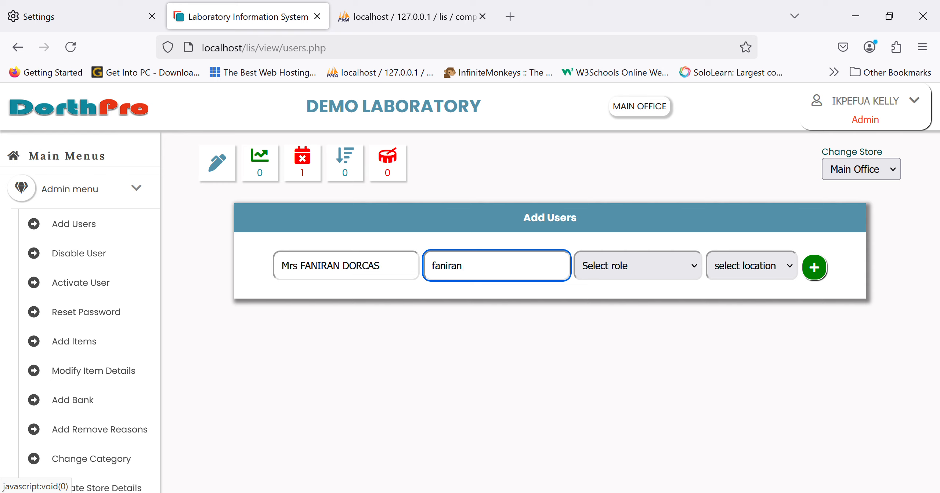
{"action": "left_click", "coordinate": [598, 272]}
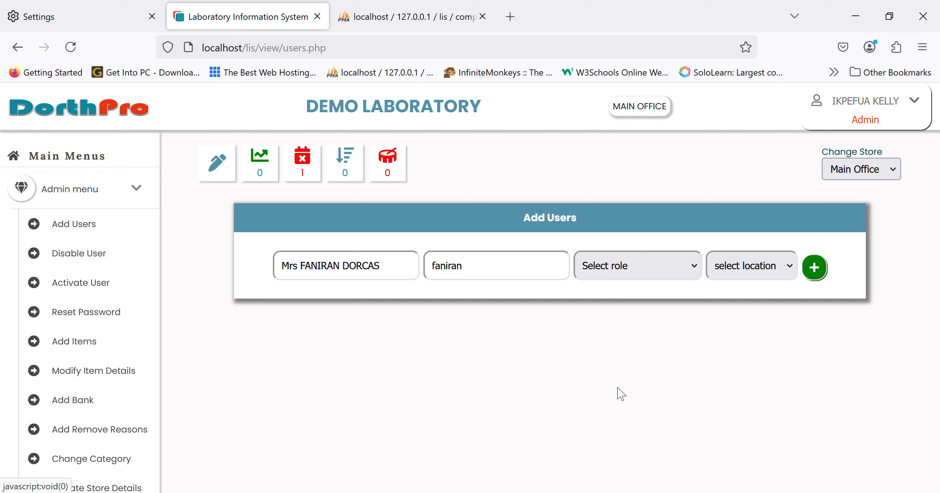
{"action": "left_click", "coordinate": [643, 350]}
{"action": "left_click", "coordinate": [773, 302]}
{"action": "left_click", "coordinate": [814, 268]}
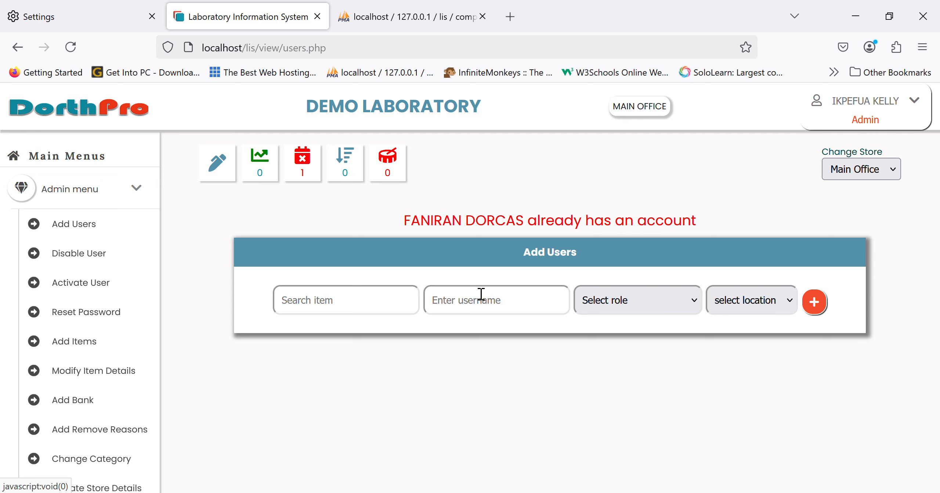
View the admin pages for disabling users, activating disabled accounts and resetting user passwords
{"action": "left_click", "coordinate": [91, 257]}
{"action": "left_click", "coordinate": [88, 286]}
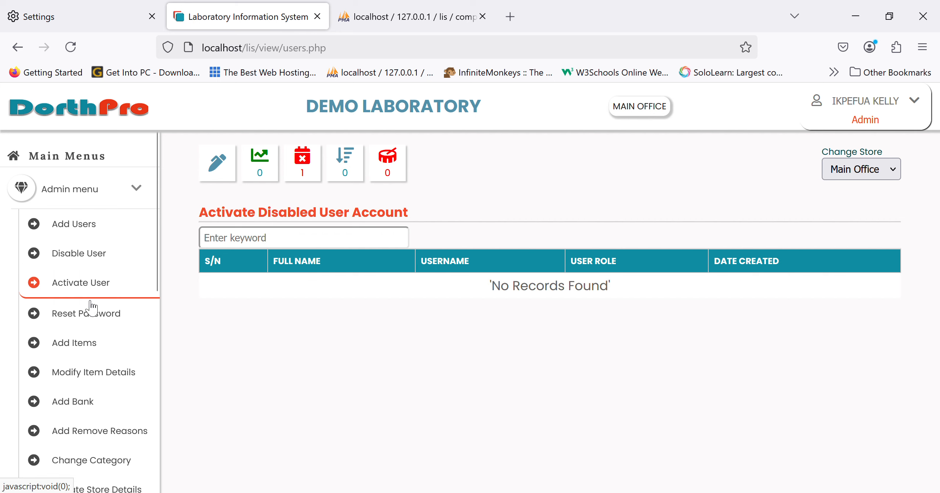
{"action": "left_click", "coordinate": [91, 313]}
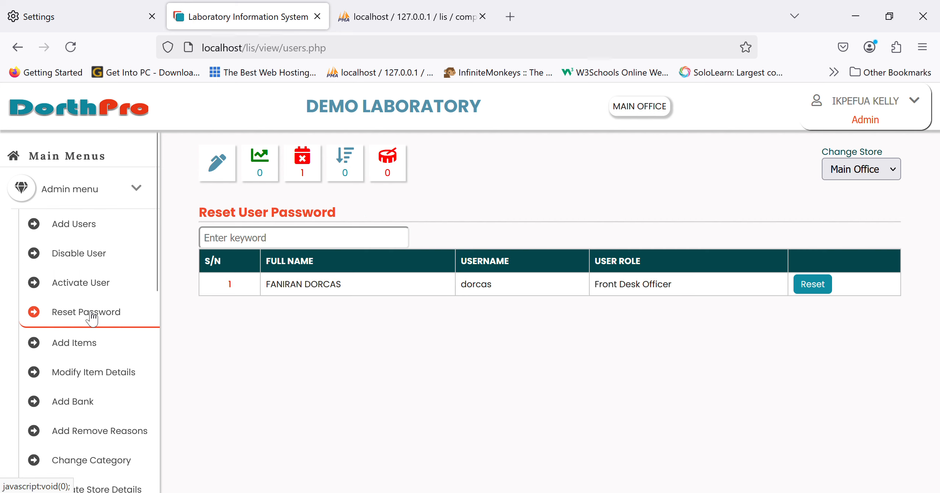
Open the admin form for creating inventory items with department, category and item name
{"action": "scroll", "coordinate": [92, 318], "scroll_direction": "down", "scroll_amount": 2}
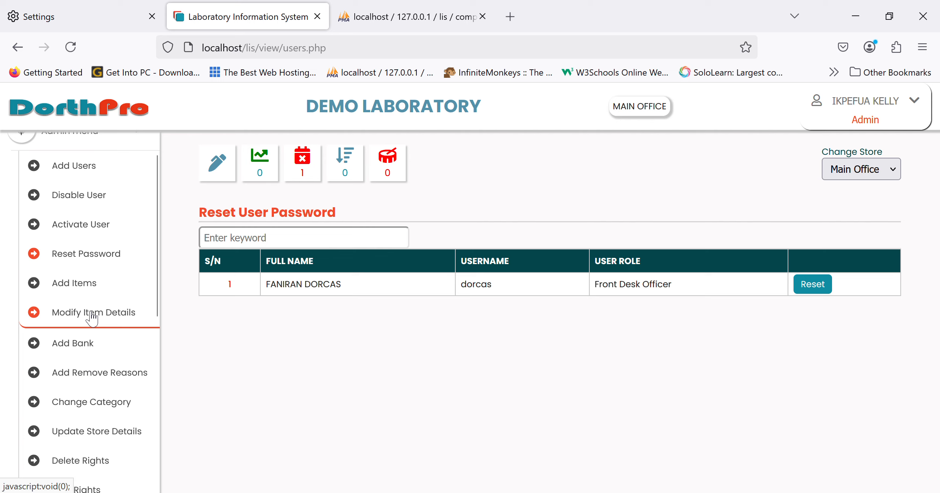
{"action": "left_click", "coordinate": [106, 292]}
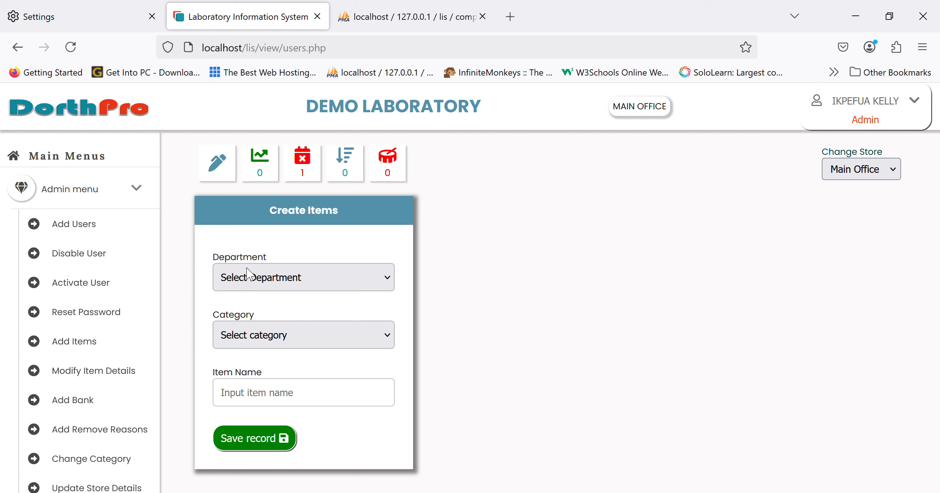
Try to create the item malaria parasite in the Investigations department under the Biochemistry category
{"action": "left_click", "coordinate": [259, 323]}
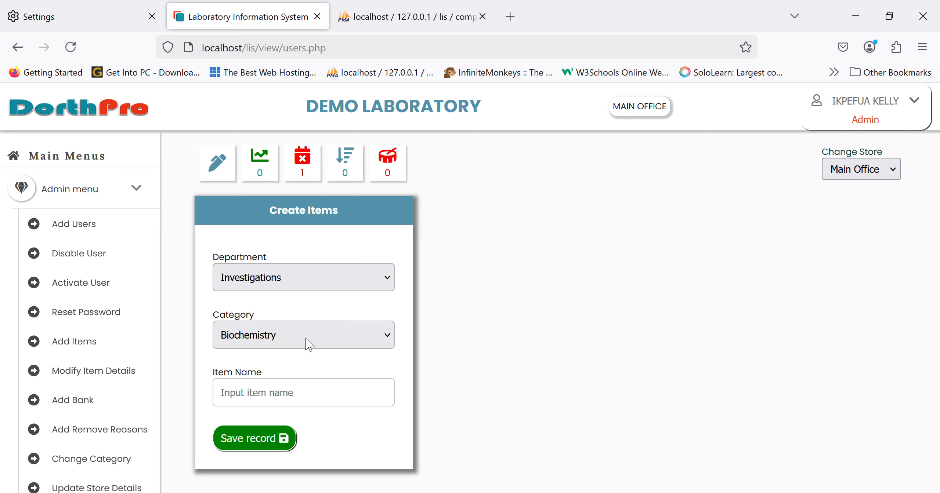
{"action": "scroll", "coordinate": [98, 435], "scroll_direction": "down", "scroll_amount": 2}
{"action": "left_click", "coordinate": [307, 389]}
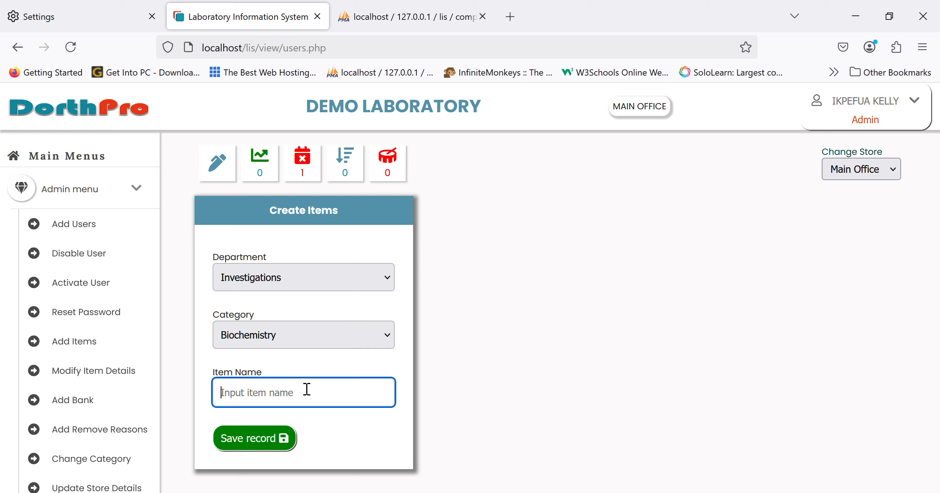
{"action": "type", "text": "malarai"}
{"action": "key", "text": "BackSpace"}
{"action": "key", "text": "BackSpace"}
{"action": "key", "text": "BackSpace"}
{"action": "type", "text": "ria parasite"}
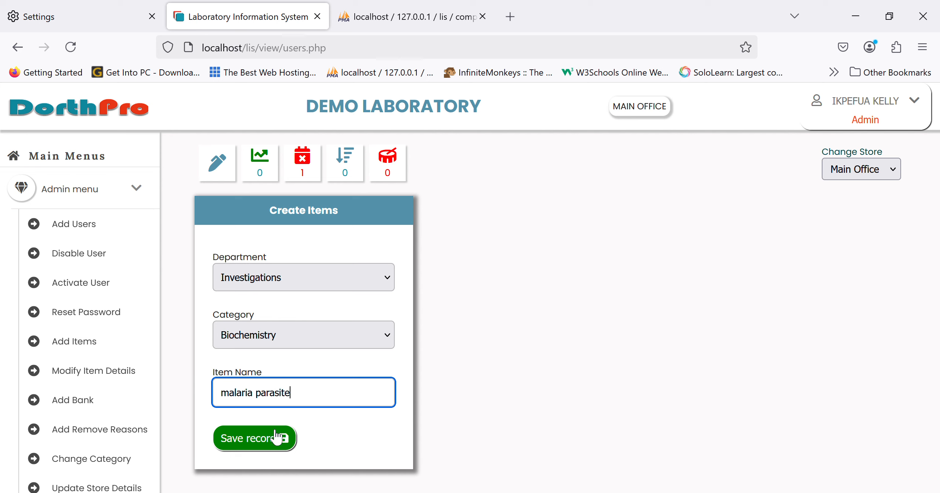
{"action": "left_click", "coordinate": [260, 438]}
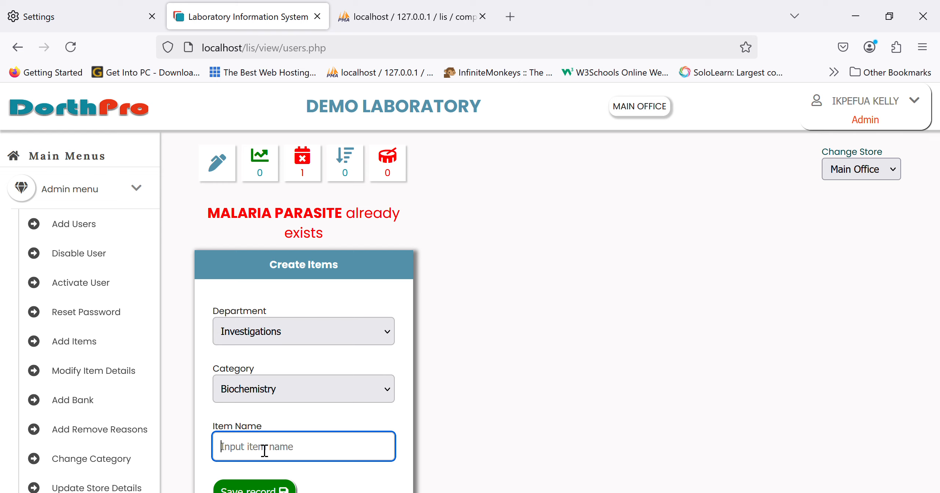
Switch the item form's department and category to Consumables to explore adding a consumable item
{"action": "left_click", "coordinate": [328, 328]}
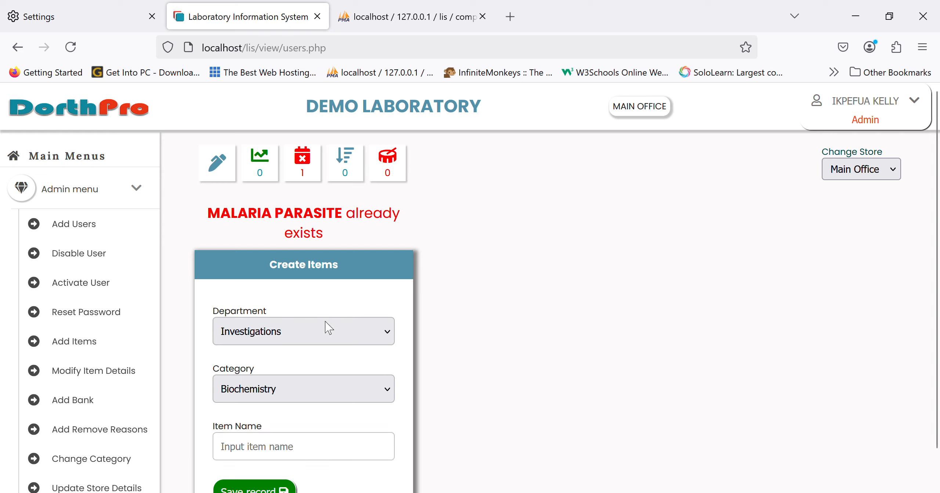
{"action": "left_click", "coordinate": [276, 393]}
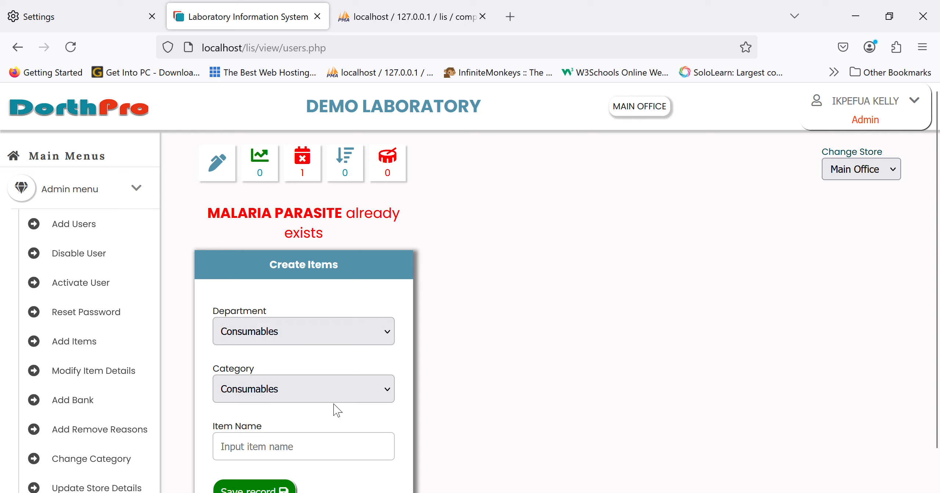
{"action": "scroll", "coordinate": [322, 433], "scroll_direction": "down", "scroll_amount": 1}
{"action": "left_click", "coordinate": [324, 419]}
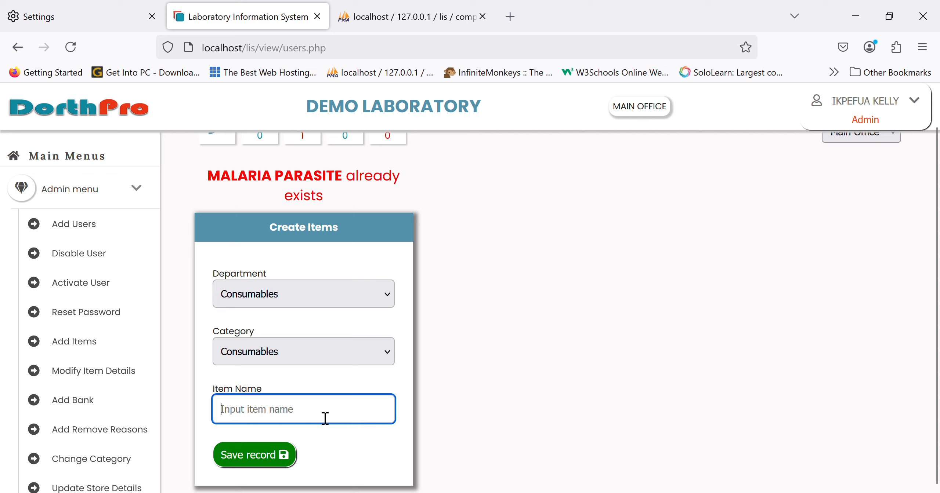
View the admin pages for modifying item names and changing item categories
{"action": "scroll", "coordinate": [143, 394], "scroll_direction": "down", "scroll_amount": 2}
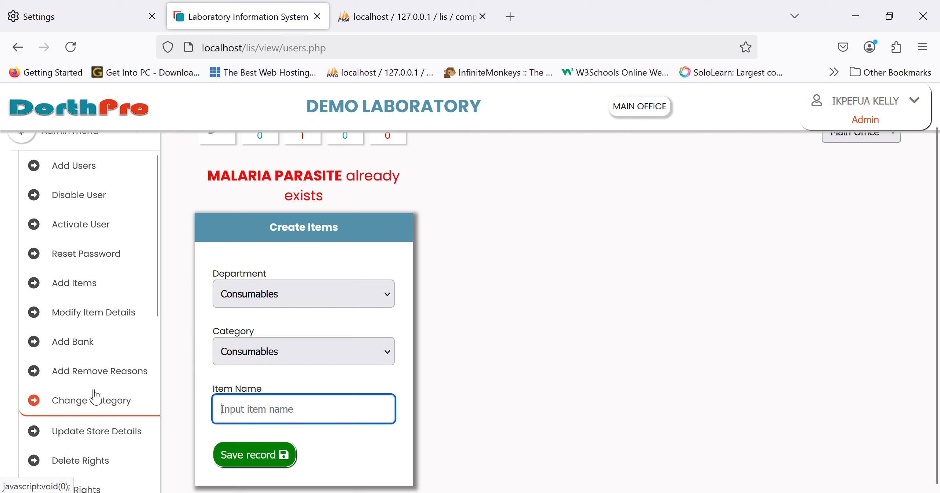
{"action": "left_click", "coordinate": [98, 329]}
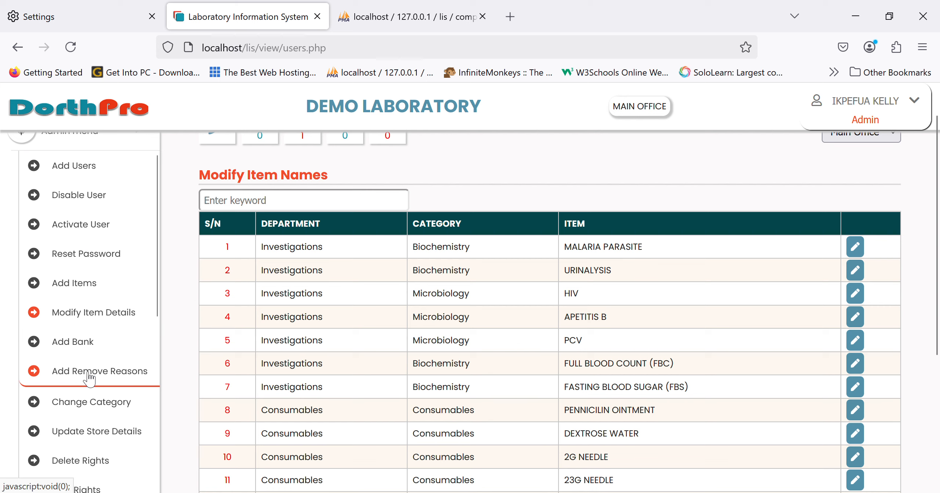
{"action": "left_click", "coordinate": [88, 406]}
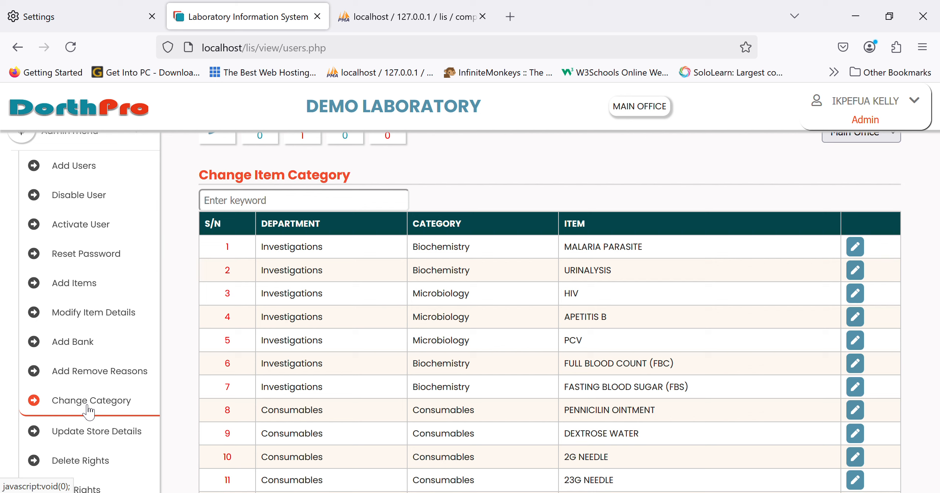
{"action": "scroll", "coordinate": [88, 410], "scroll_direction": "up", "scroll_amount": 2}
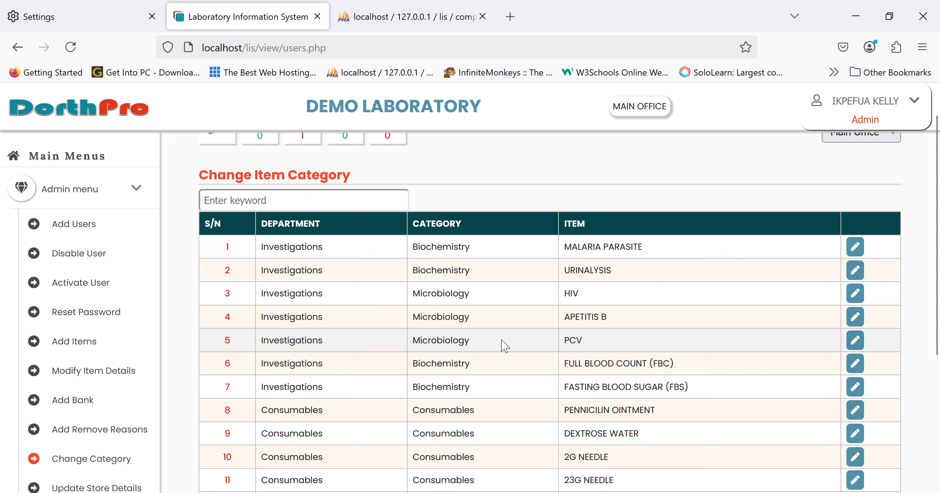
Open the user rights form and grant the chosen staff member the Sample Collection right from the Laboratory menu
{"action": "scroll", "coordinate": [127, 422], "scroll_direction": "down", "scroll_amount": 4}
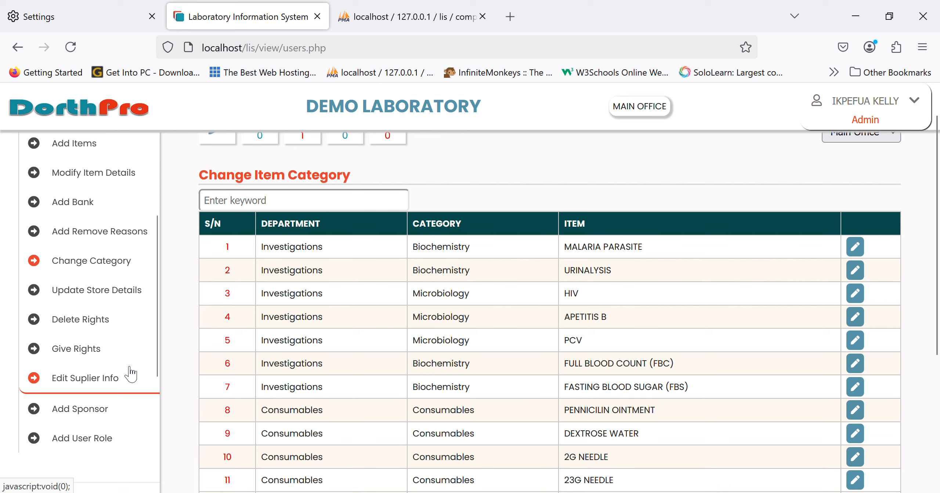
{"action": "left_click", "coordinate": [95, 362]}
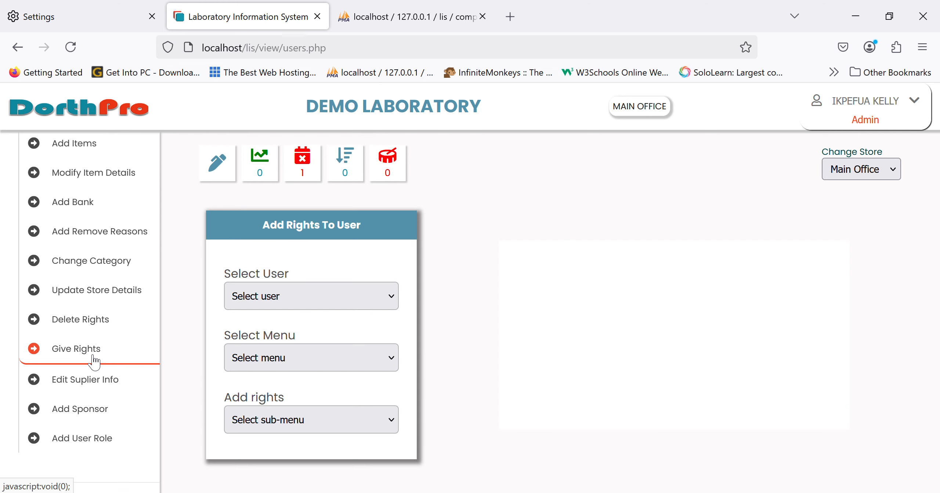
{"action": "scroll", "coordinate": [140, 292], "scroll_direction": "down", "scroll_amount": 4}
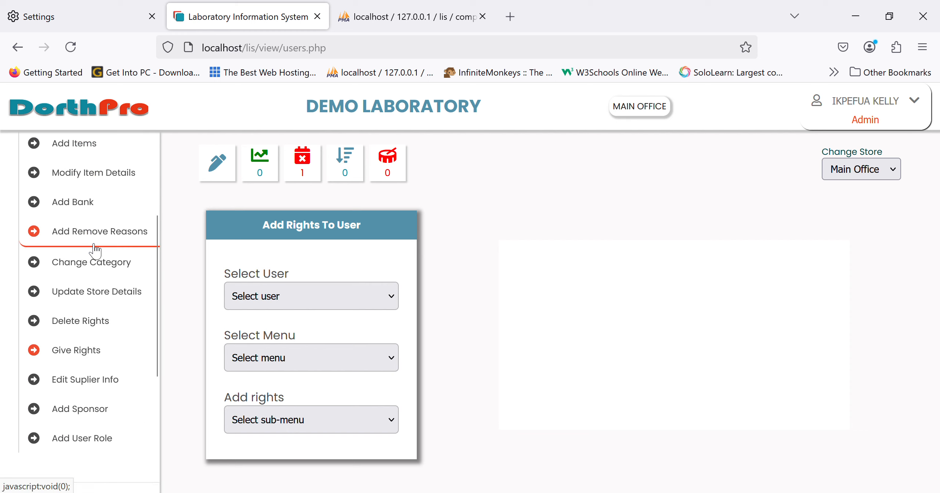
{"action": "scroll", "coordinate": [95, 251], "scroll_direction": "up", "scroll_amount": 4}
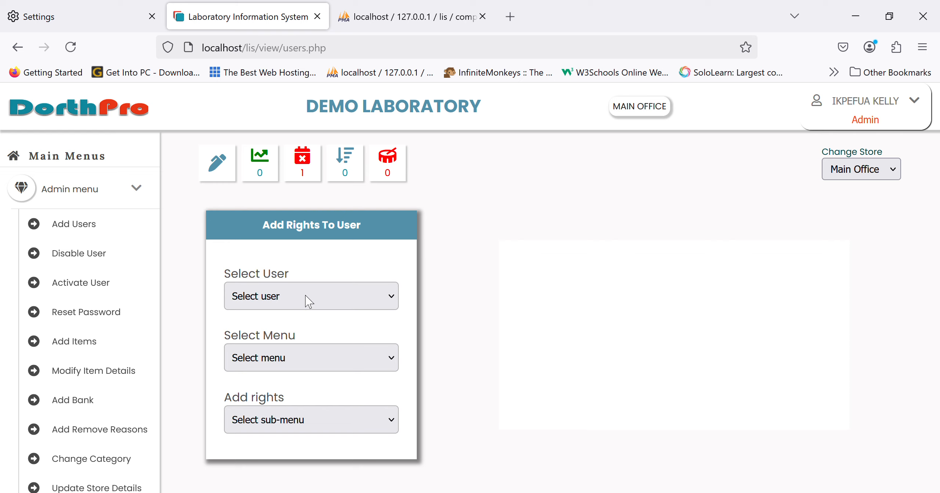
{"action": "left_click", "coordinate": [289, 363]}
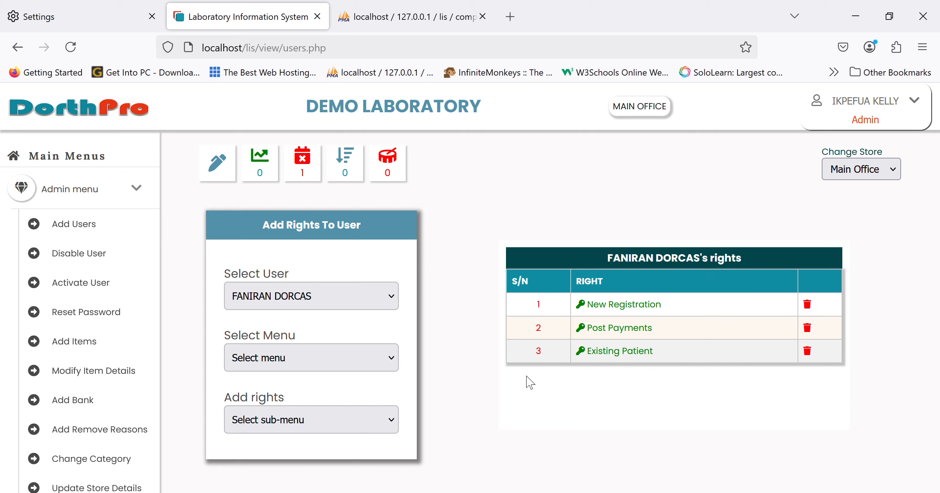
{"action": "left_click", "coordinate": [343, 365]}
{"action": "left_click", "coordinate": [278, 336]}
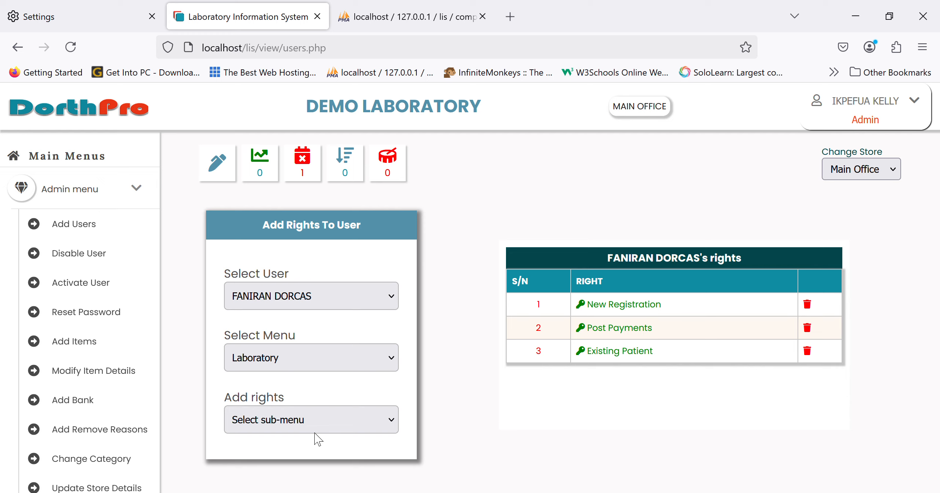
{"action": "left_click", "coordinate": [314, 286]}
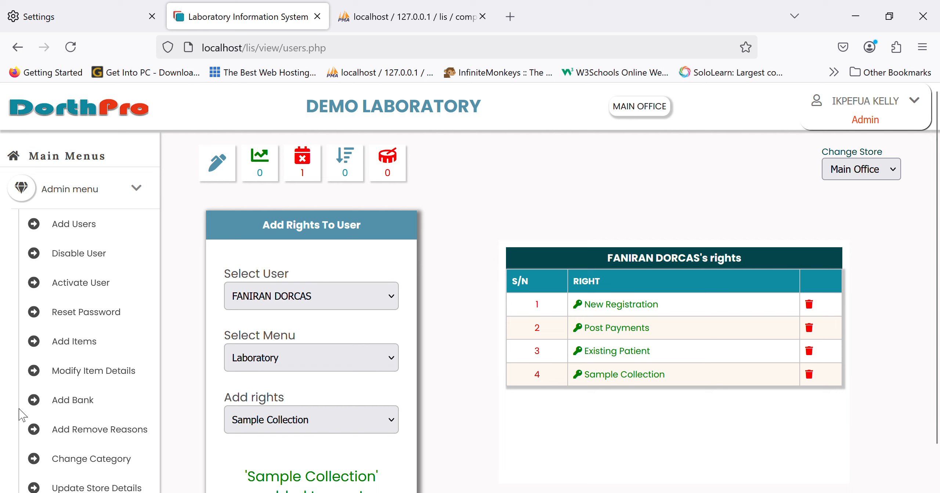
Open the admin form for adding a user role and inspect its role name entry
{"action": "scroll", "coordinate": [63, 404], "scroll_direction": "down", "scroll_amount": 3}
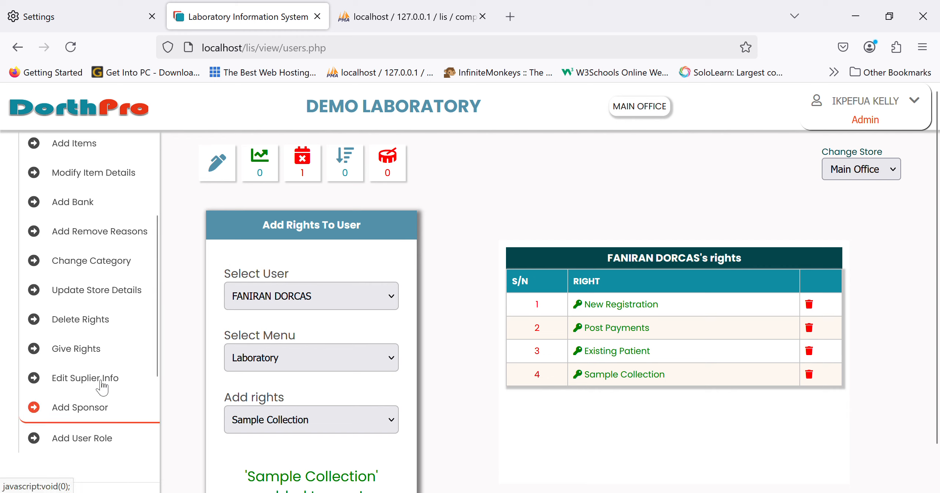
{"action": "left_click", "coordinate": [79, 439]}
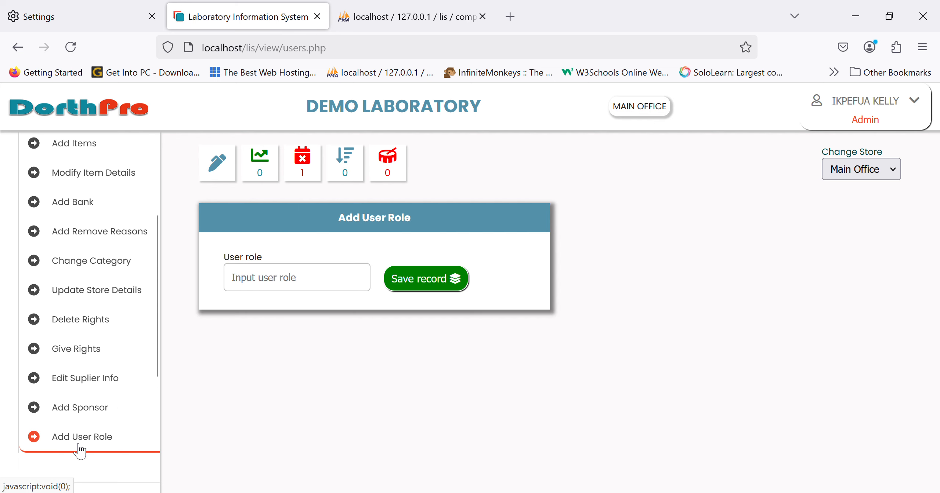
{"action": "left_click", "coordinate": [283, 288]}
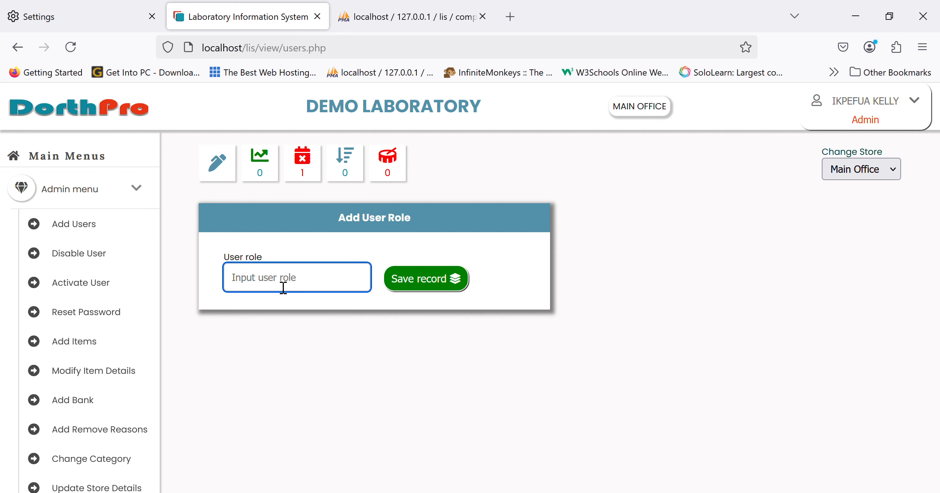
Open the form for adding new sponsors and explore the Corporate and Insurance sponsor types
{"action": "scroll", "coordinate": [119, 365], "scroll_direction": "down", "scroll_amount": 5}
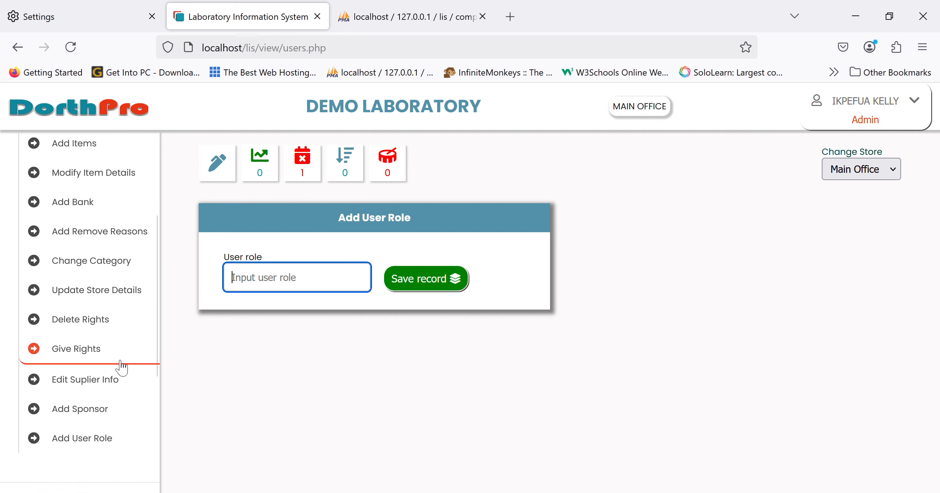
{"action": "left_click", "coordinate": [81, 415]}
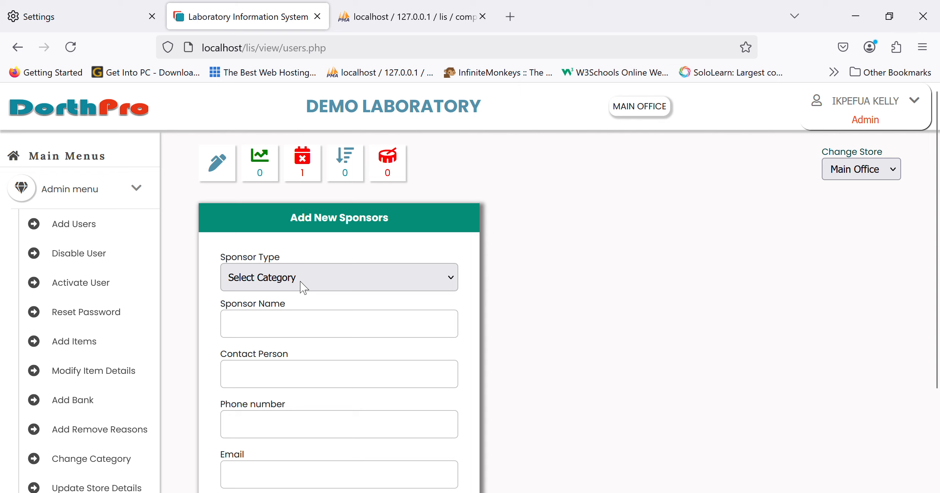
{"action": "left_click", "coordinate": [283, 330]}
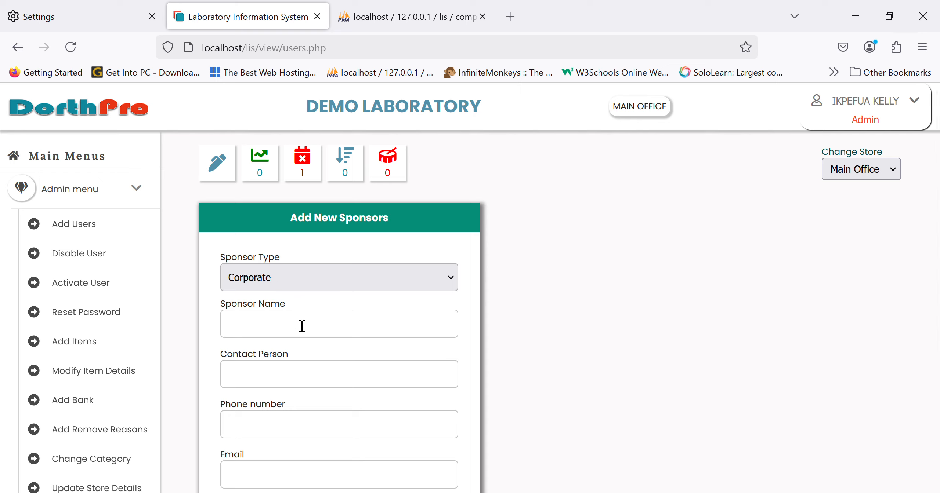
{"action": "left_click", "coordinate": [312, 346]}
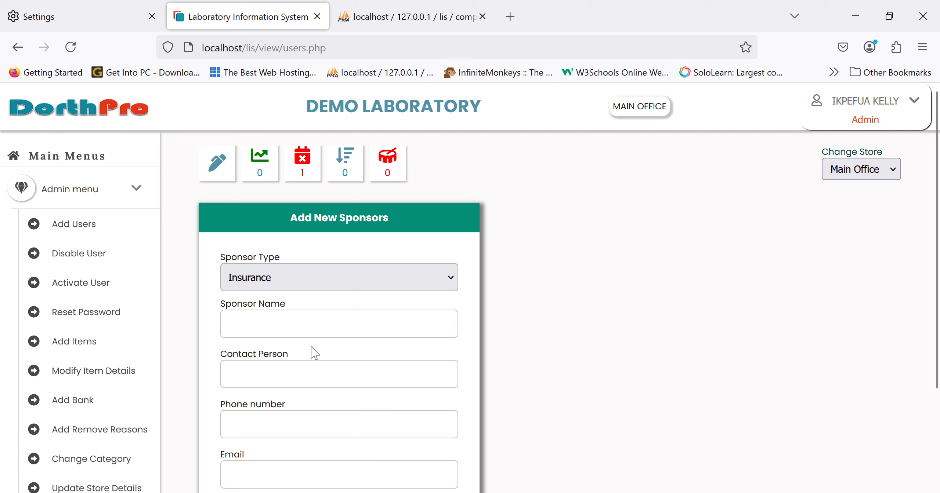
Open the investigation price list for private patients from the tariff section
{"action": "scroll", "coordinate": [116, 432], "scroll_direction": "down", "scroll_amount": 10}
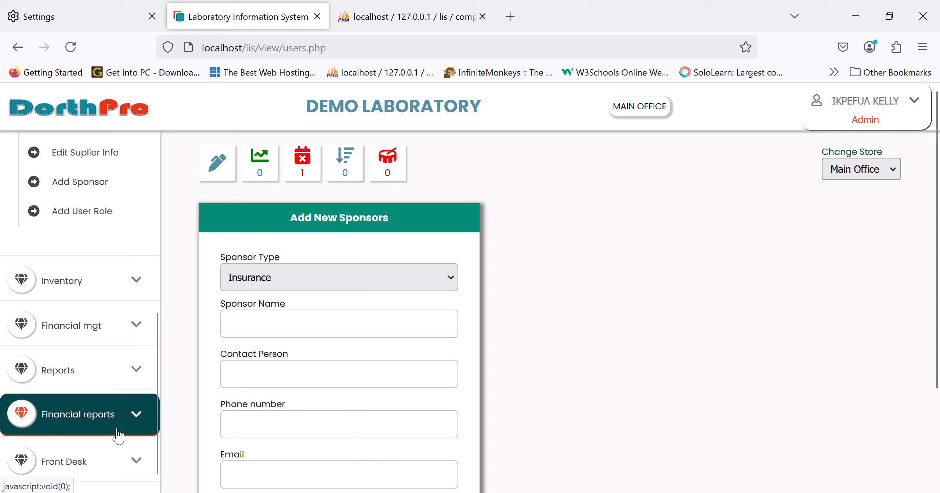
{"action": "scroll", "coordinate": [117, 435], "scroll_direction": "down", "scroll_amount": 4}
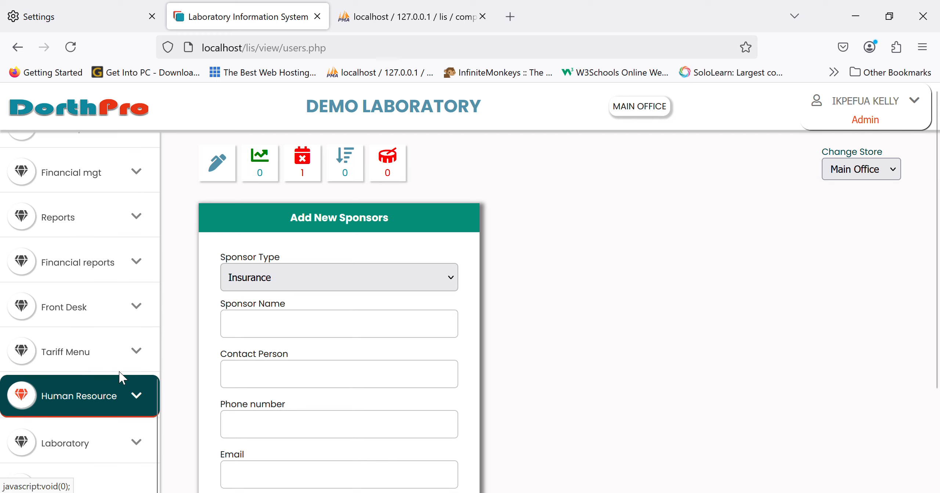
{"action": "left_click", "coordinate": [114, 367]}
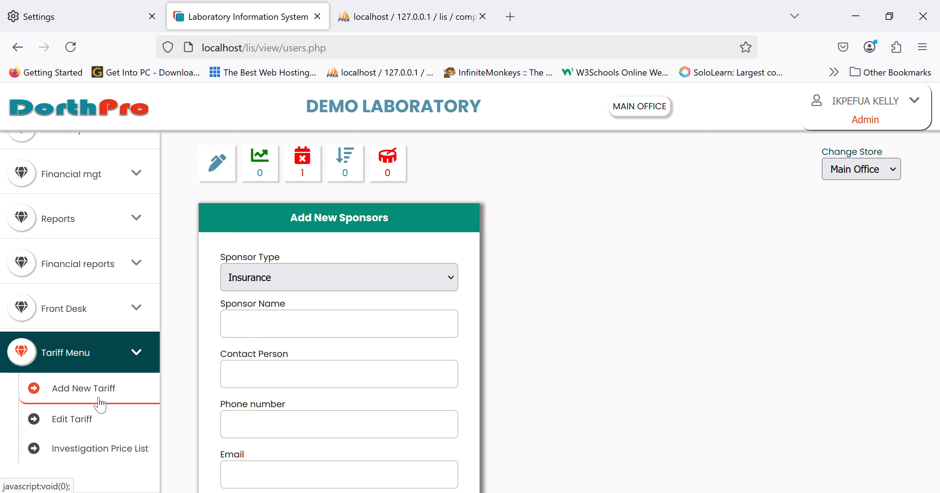
{"action": "left_click", "coordinate": [96, 454]}
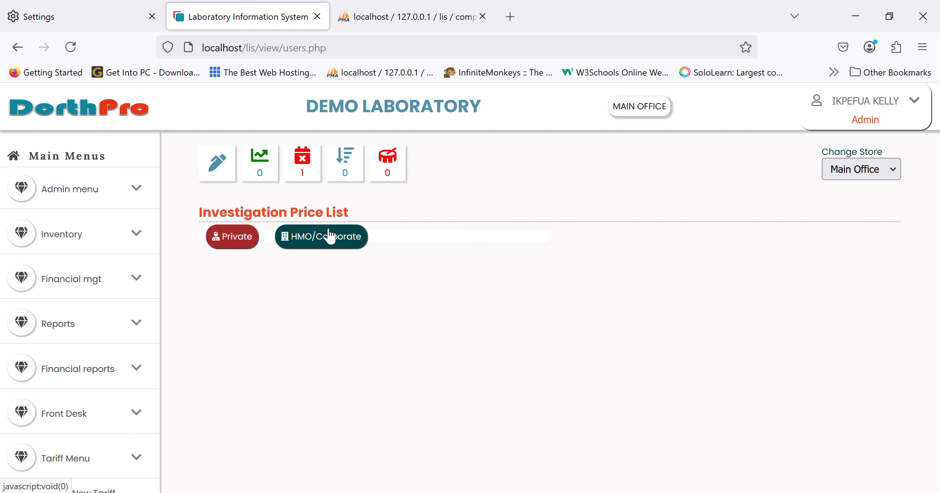
{"action": "left_click", "coordinate": [229, 243]}
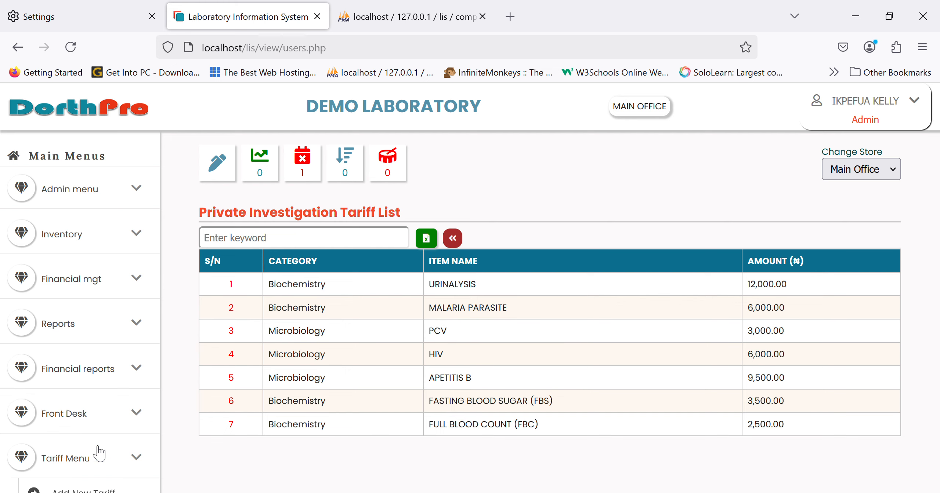
Open the private tariff editor, look up the MALARIA PARASITE tariff, inspect its cost price and agreed amount, and return without saving
{"action": "scroll", "coordinate": [96, 453], "scroll_direction": "down", "scroll_amount": 3}
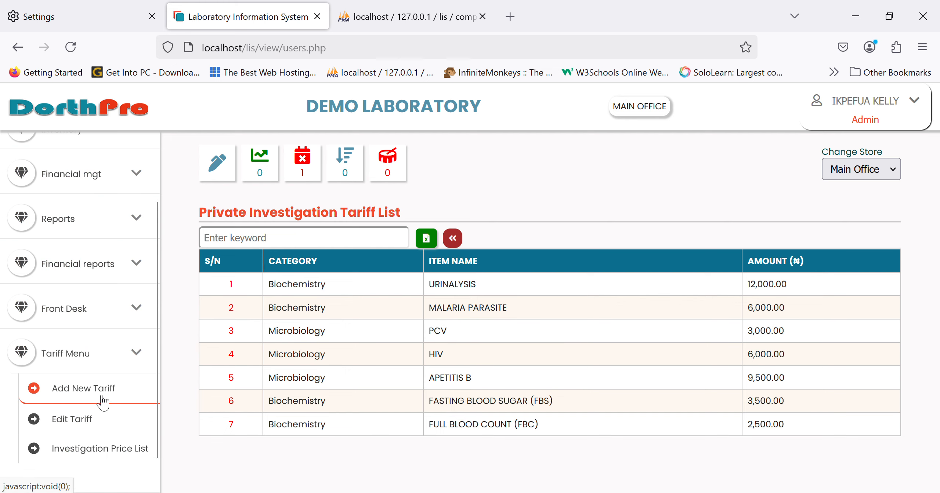
{"action": "left_click", "coordinate": [94, 421]}
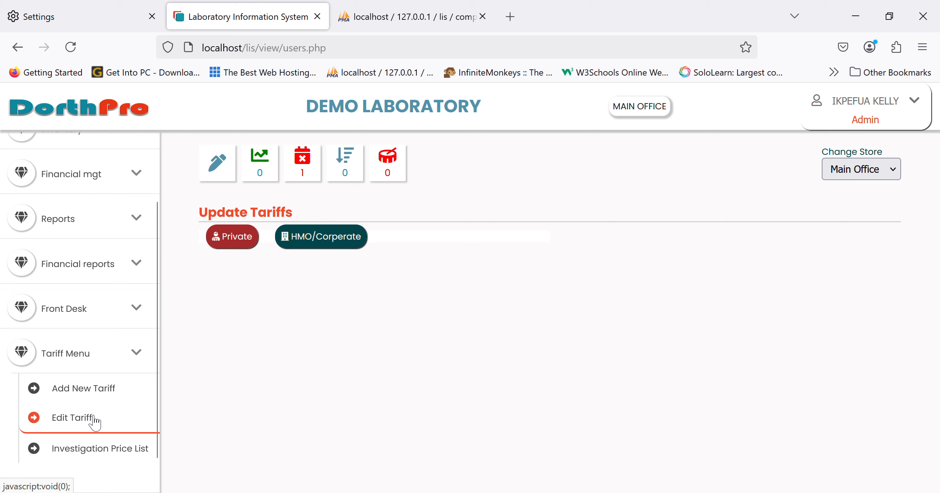
{"action": "left_click", "coordinate": [232, 246]}
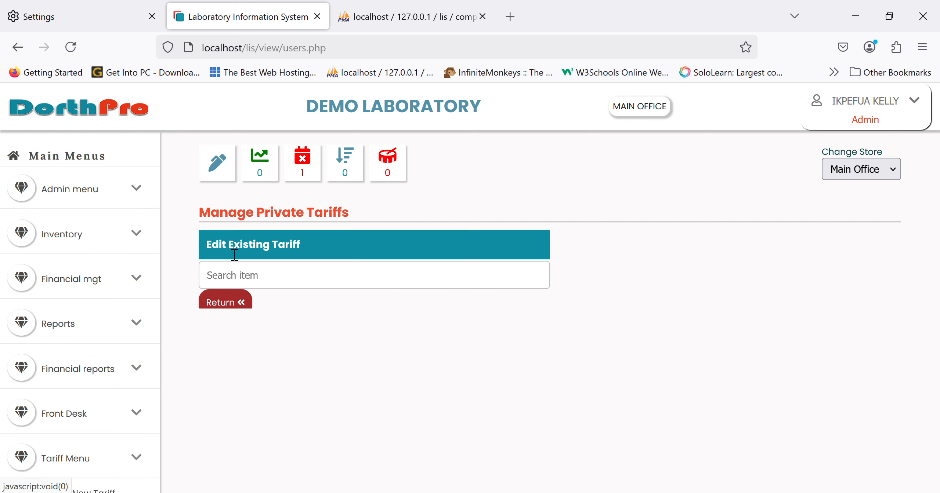
{"action": "left_click", "coordinate": [317, 290]}
{"action": "type", "text": "malar"}
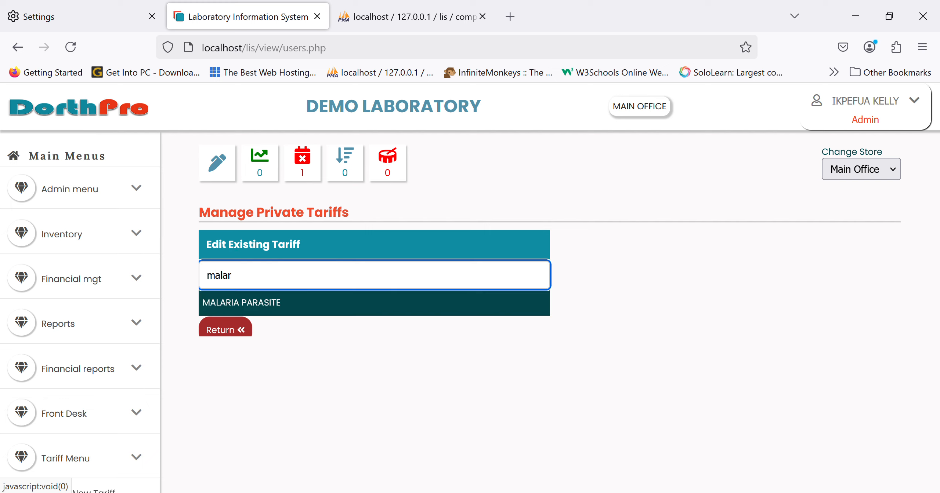
{"action": "left_click", "coordinate": [341, 308]}
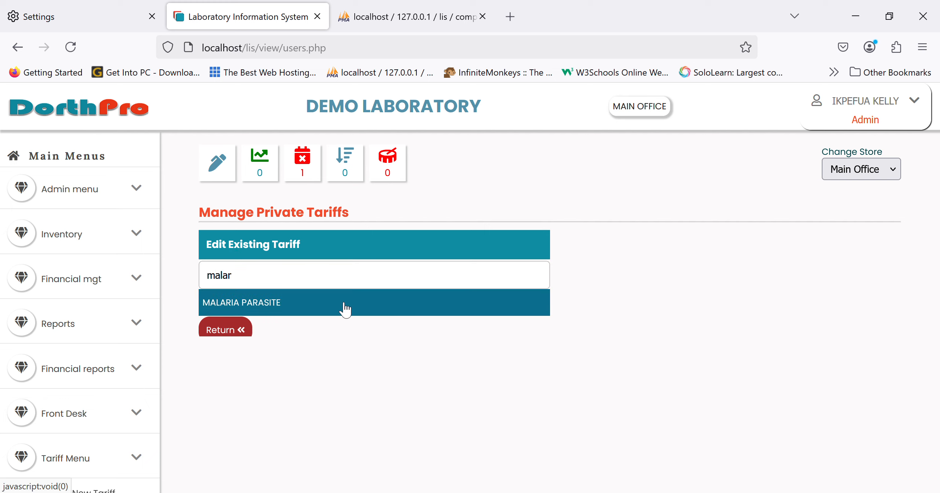
{"action": "left_click", "coordinate": [535, 275]}
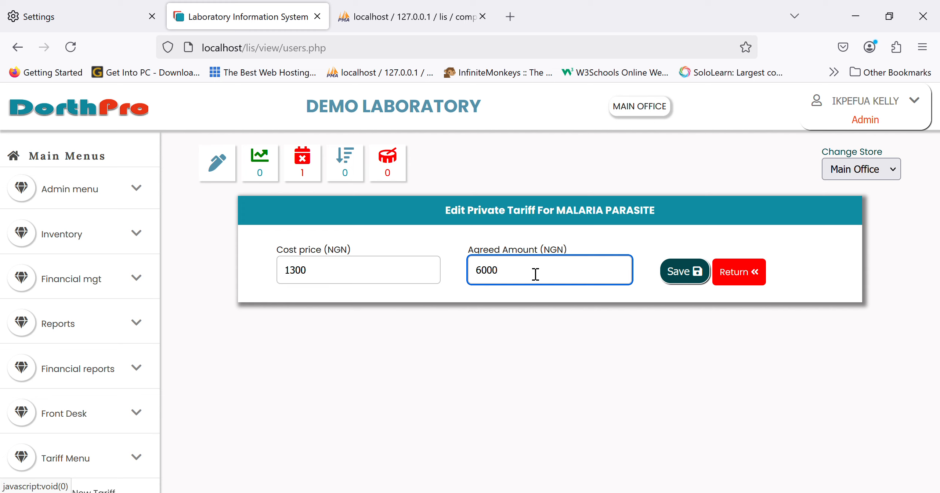
{"action": "left_click", "coordinate": [740, 272]}
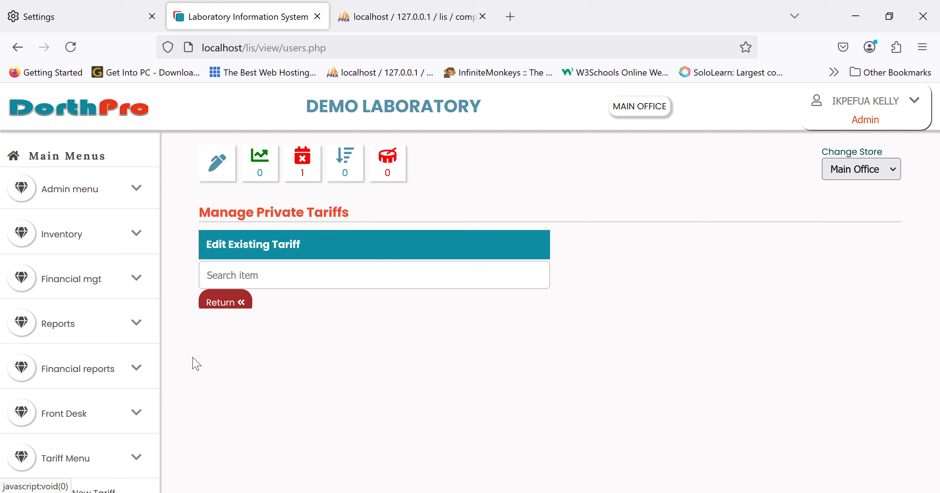
Open the form for adding a new private tariff, inspect its item search, and return to the tariff type choice
{"action": "scroll", "coordinate": [42, 411], "scroll_direction": "down", "scroll_amount": 3}
{"action": "left_click", "coordinate": [93, 390]}
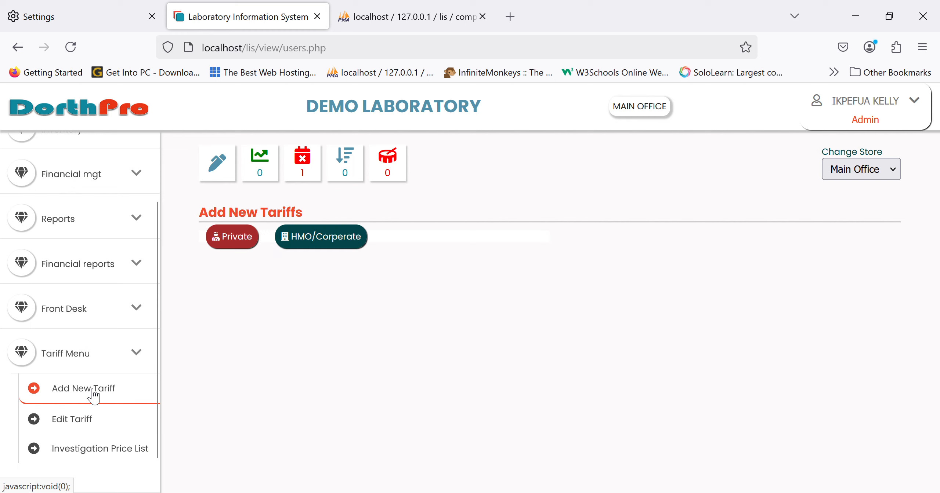
{"action": "left_click", "coordinate": [248, 239]}
{"action": "left_click", "coordinate": [382, 278]}
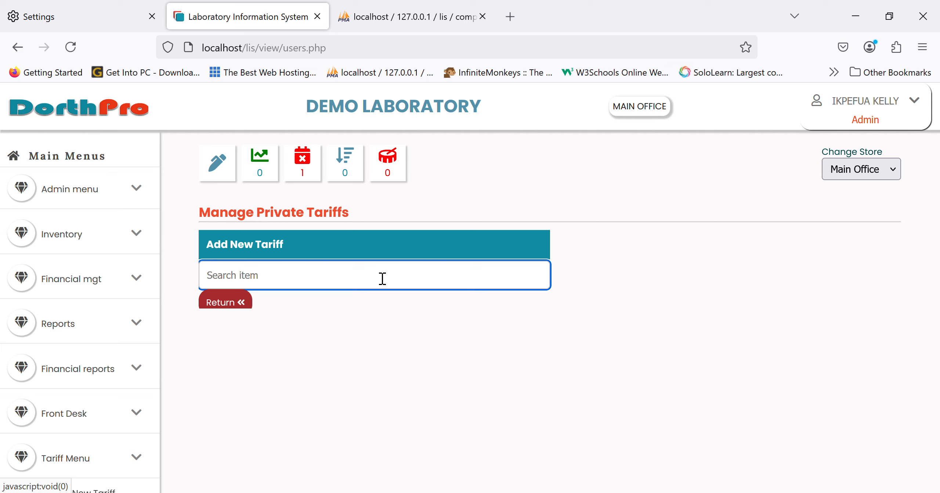
{"action": "left_click", "coordinate": [231, 304]}
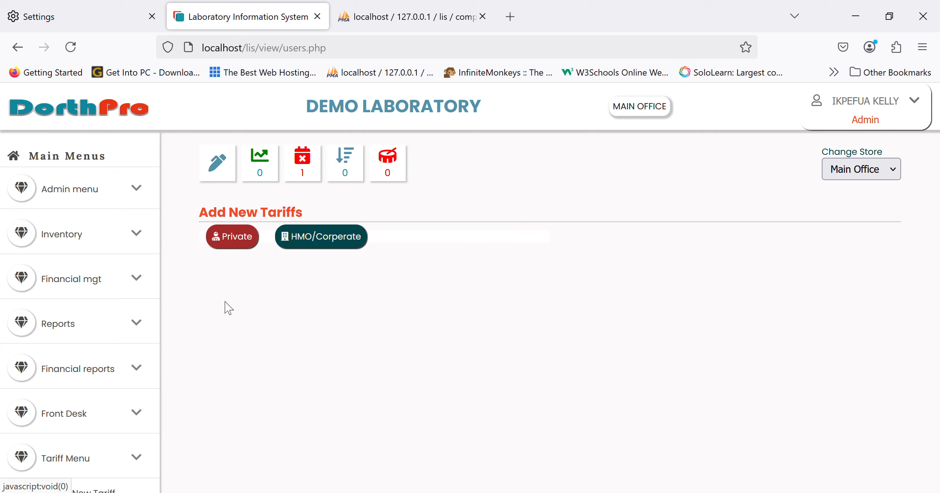
Open the new HMO/Corporate tariff form and choose AXA MANSARD as the sponsor
{"action": "left_click", "coordinate": [338, 237]}
{"action": "left_click", "coordinate": [319, 274]}
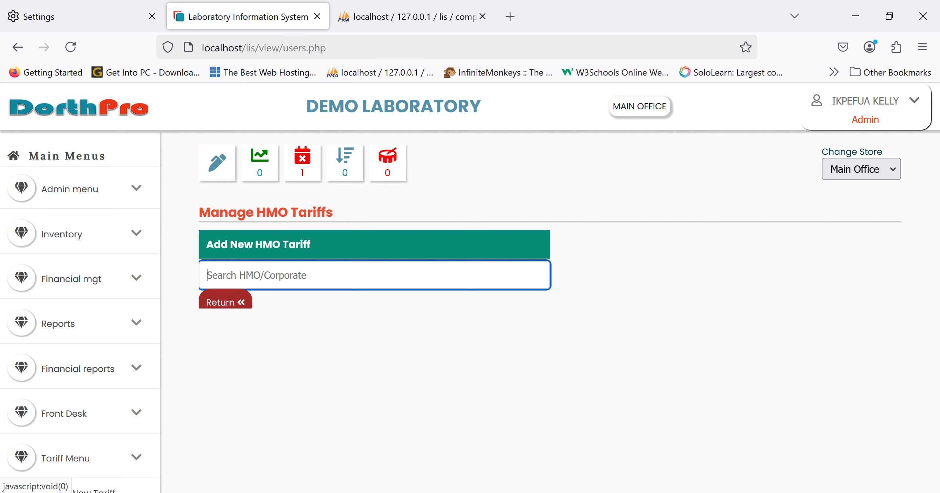
{"action": "type", "text": "axa"}
{"action": "left_click", "coordinate": [276, 310]}
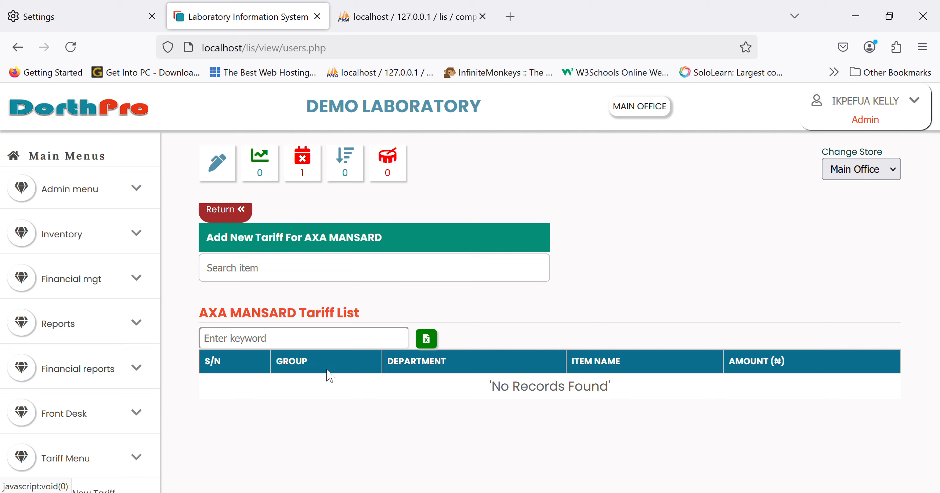
Add a MALARIA PARASITE tariff with an amount of 3000 for AXA MANSARD and save it
{"action": "left_click", "coordinate": [357, 281]}
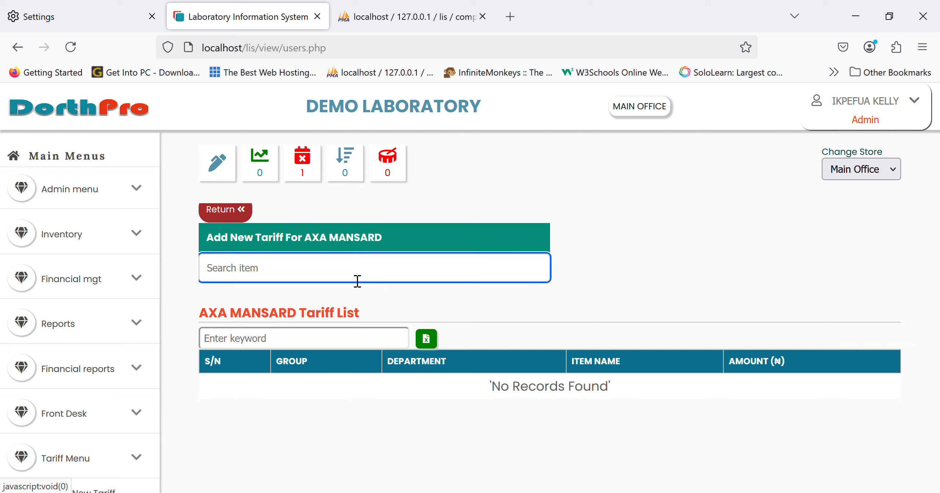
{"action": "type", "text": "mala"}
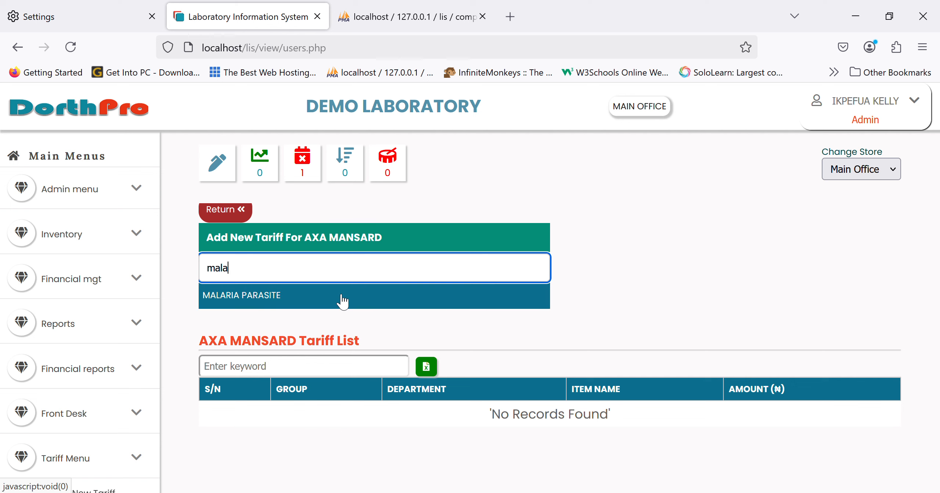
{"action": "left_click", "coordinate": [342, 301]}
{"action": "left_click", "coordinate": [497, 279]}
{"action": "key", "text": "BackSpace"}
{"action": "type", "text": "30000"}
{"action": "key", "text": "Tab"}
{"action": "left_click", "coordinate": [550, 274]}
{"action": "key", "text": "BackSpace"}
{"action": "key", "text": "Tab"}
{"action": "key", "text": "Return"}
Open the Front Desk form for new patient registration and view its fields
{"action": "scroll", "coordinate": [62, 396], "scroll_direction": "down", "scroll_amount": 3}
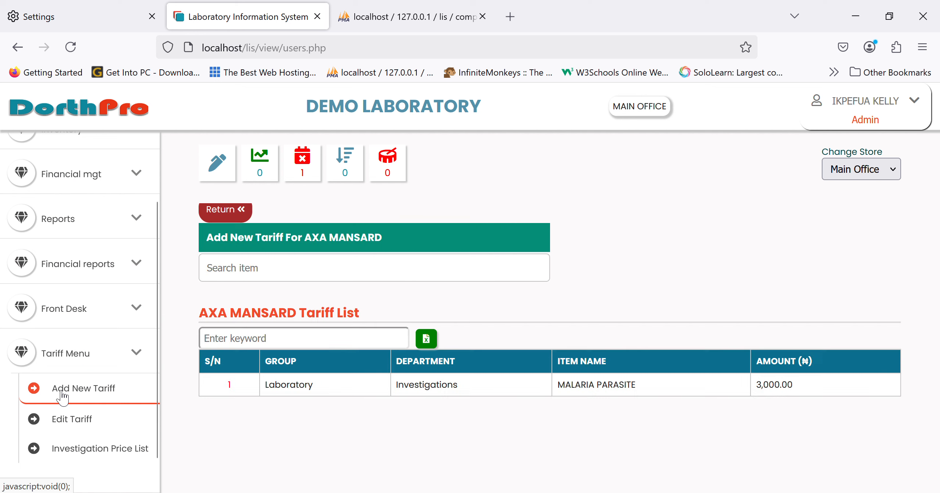
{"action": "left_click", "coordinate": [91, 353]}
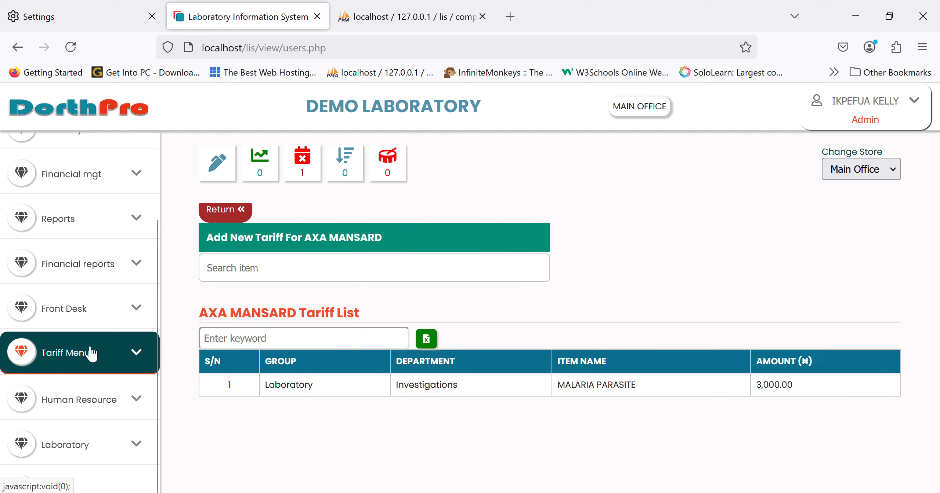
{"action": "scroll", "coordinate": [91, 353], "scroll_direction": "up", "scroll_amount": 5}
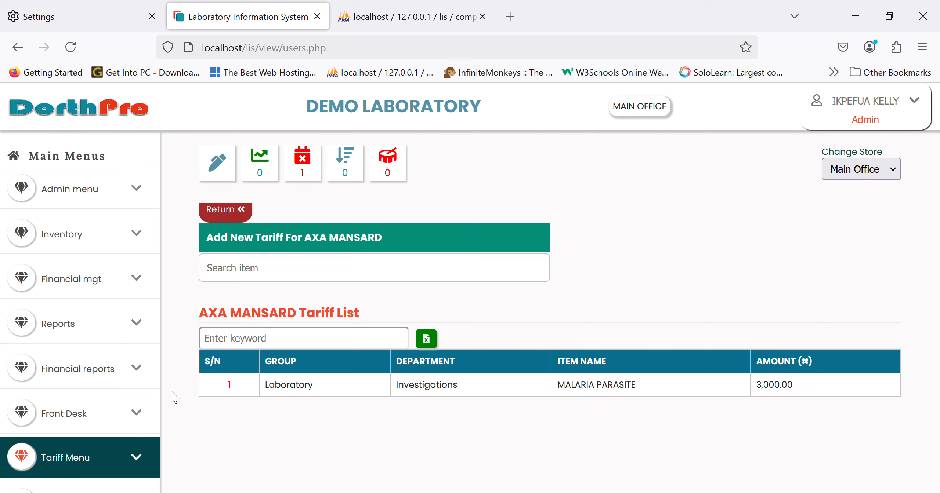
{"action": "left_click", "coordinate": [79, 369]}
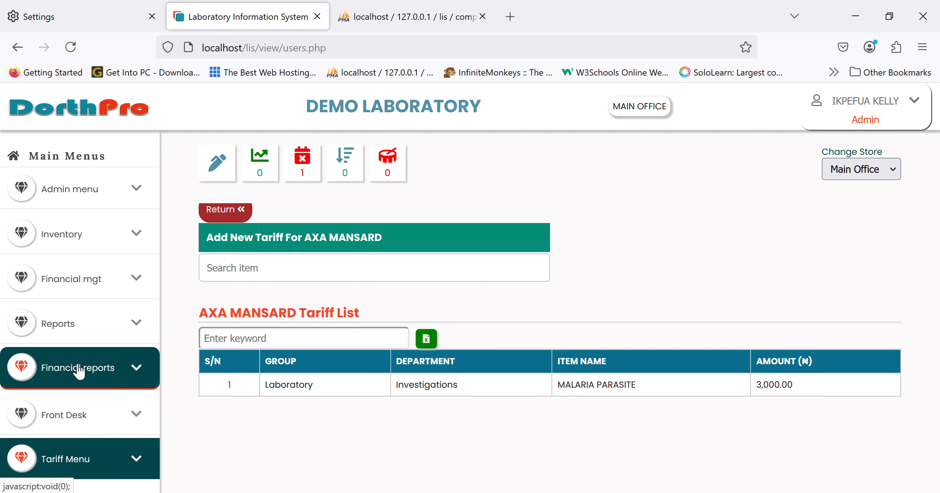
{"action": "left_click", "coordinate": [80, 415]}
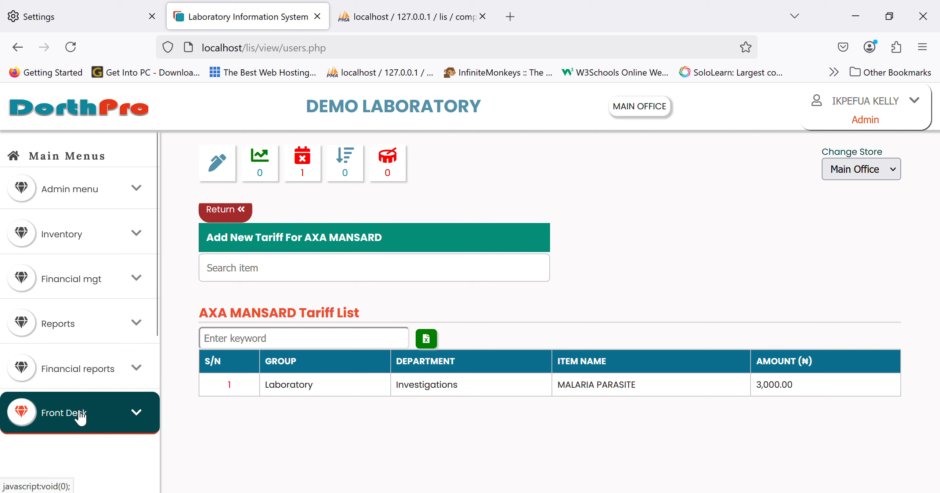
{"action": "scroll", "coordinate": [86, 415], "scroll_direction": "down", "scroll_amount": 5}
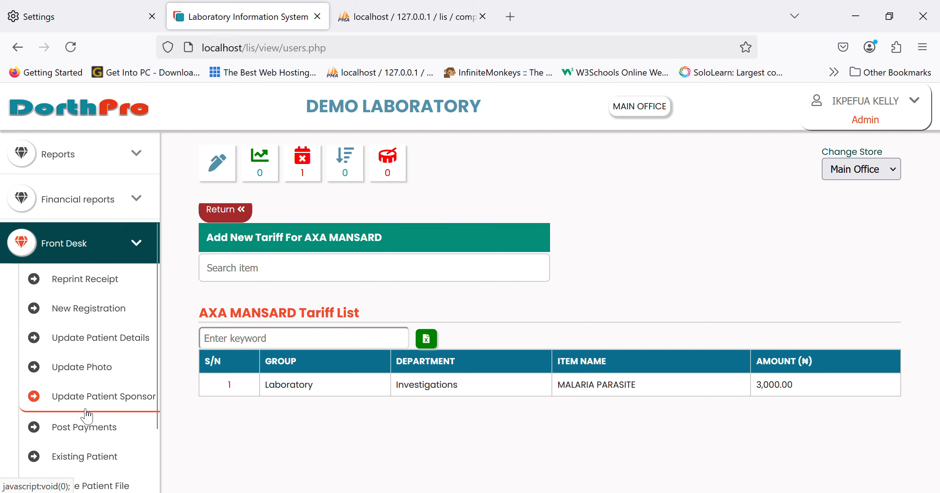
{"action": "left_click", "coordinate": [96, 312]}
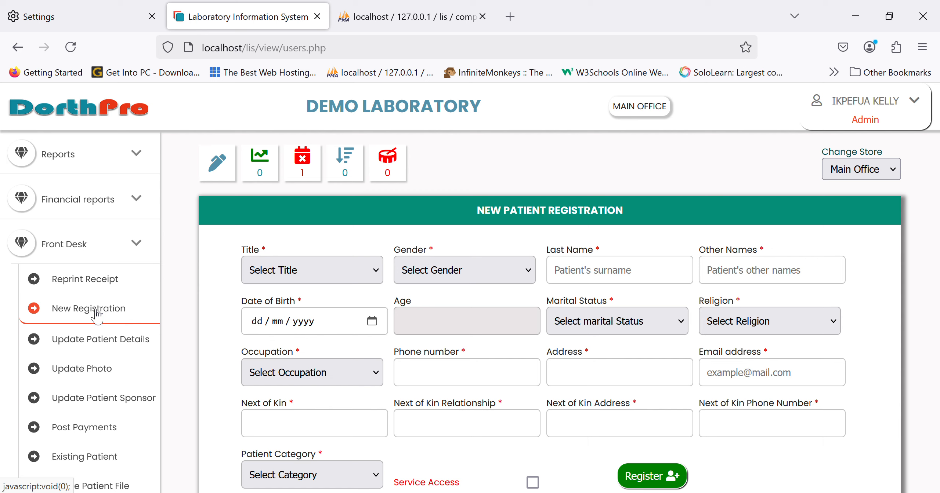
Open the Front Desk form for posting an existing patient, ready to search for a patient
{"action": "scroll", "coordinate": [97, 314], "scroll_direction": "down", "scroll_amount": 2}
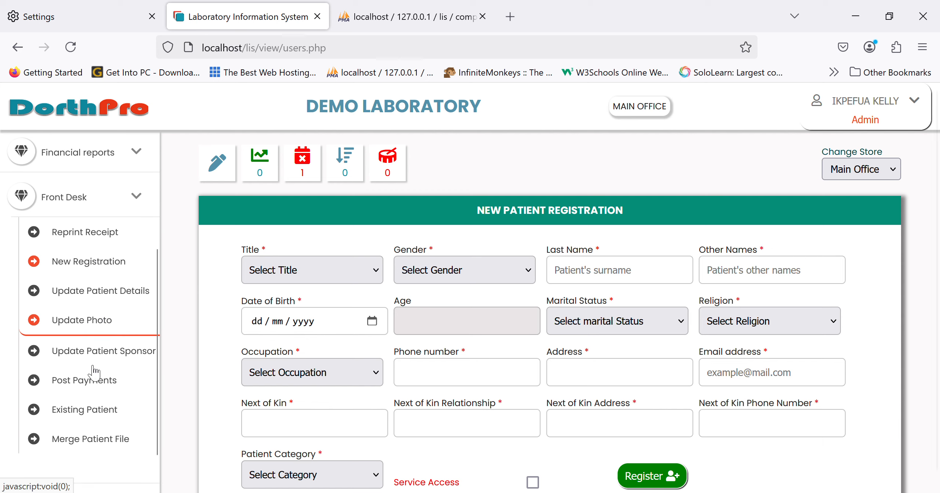
{"action": "left_click", "coordinate": [90, 415]}
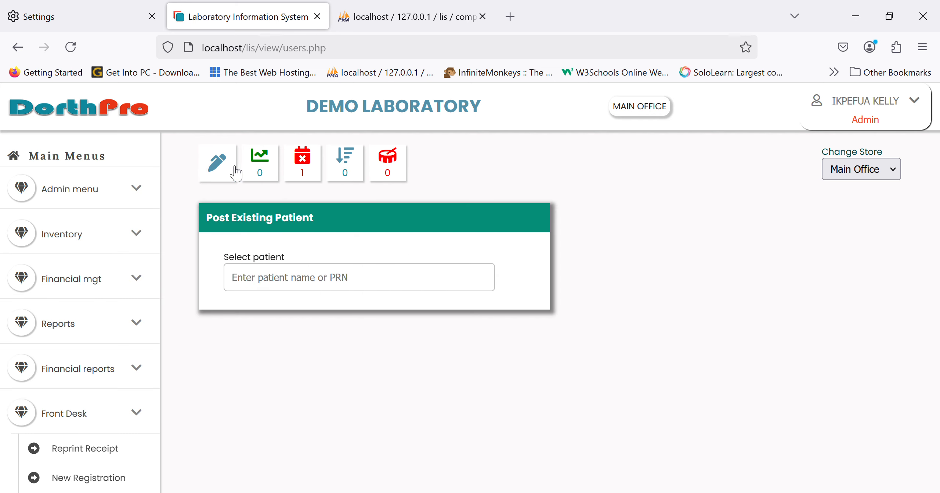
{"action": "scroll", "coordinate": [109, 362], "scroll_direction": "down", "scroll_amount": 5}
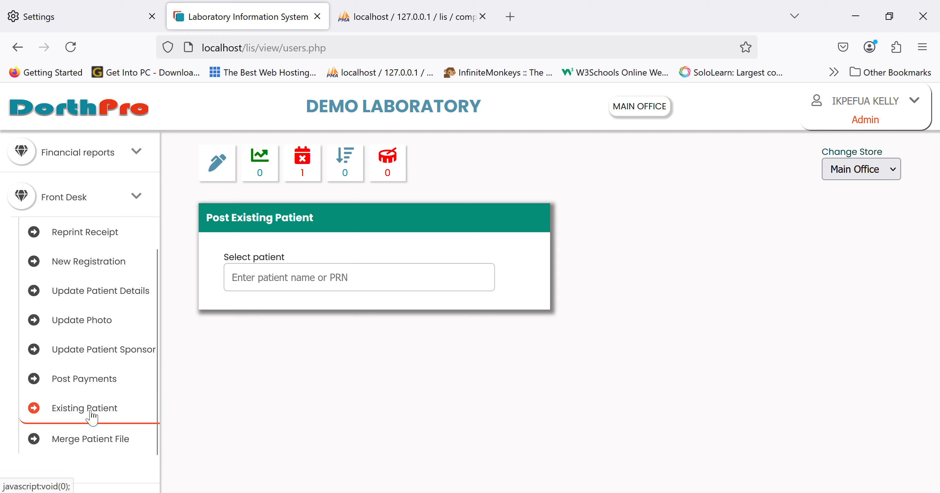
{"action": "left_click", "coordinate": [265, 287]}
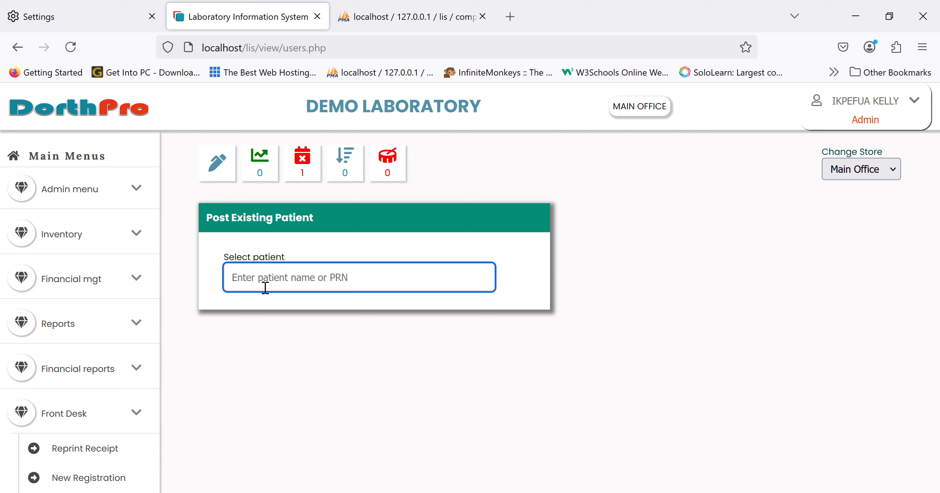
Try to find an existing patient using several different names, clearing each search term
{"action": "type", "text": "Jey"}
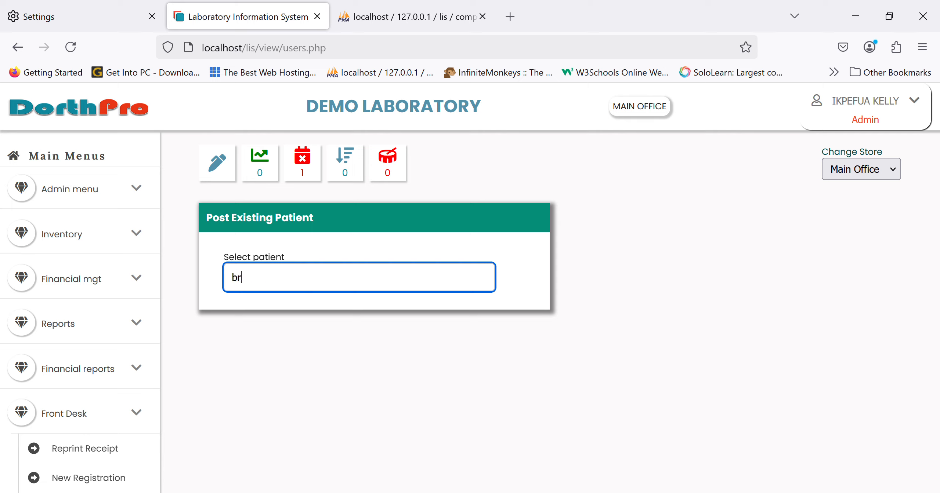
{"action": "key", "text": "BackSpace"}
{"action": "key", "text": "BackSpace"}
{"action": "key", "text": "BackSpace"}
{"action": "type", "text": "abs"}
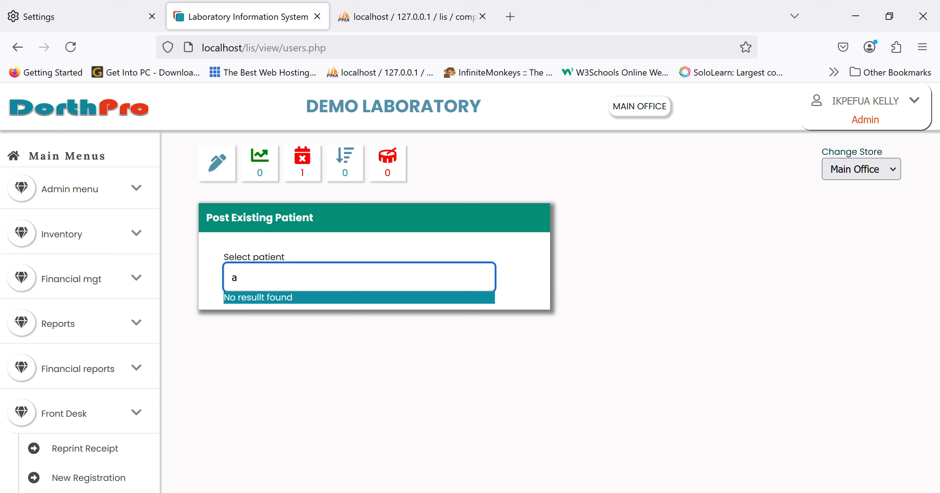
{"action": "key", "text": "BackSpace"}
{"action": "key", "text": "BackSpace"}
{"action": "key", "text": "BackSpace"}
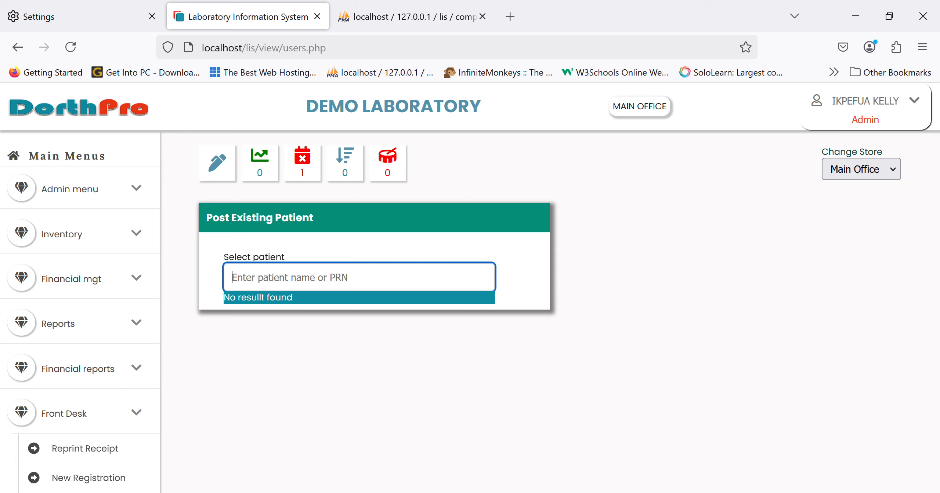
{"action": "type", "text": "john"}
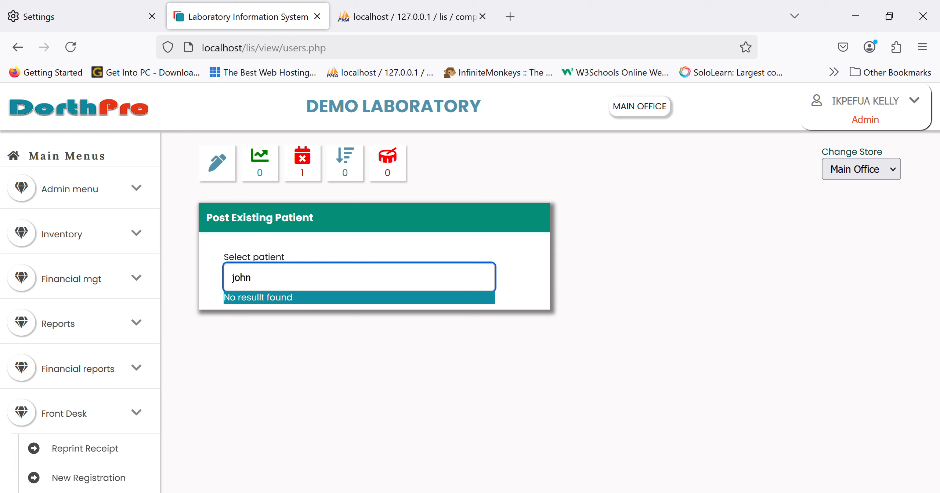
{"action": "key", "text": "BackSpace"}
{"action": "key", "text": "BackSpace"}
{"action": "key", "text": "BackSpace"}
{"action": "key", "text": "BackSpace"}
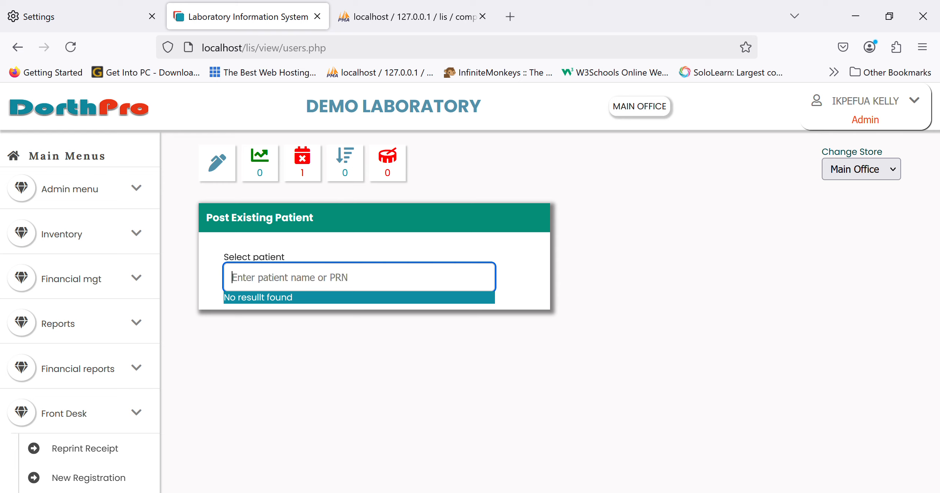
Search for an existing patient by part of the name and open that patient's investigation posting form
{"action": "type", "text": "godw"}
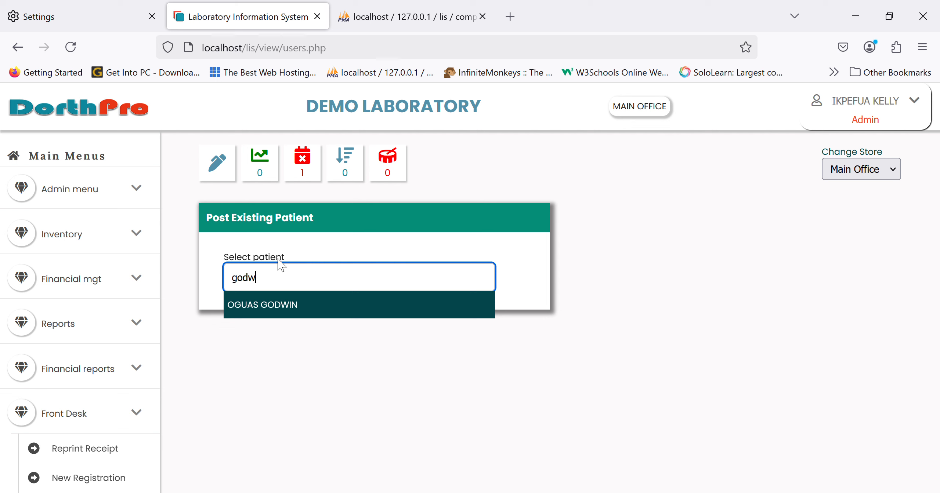
{"action": "left_click", "coordinate": [274, 305]}
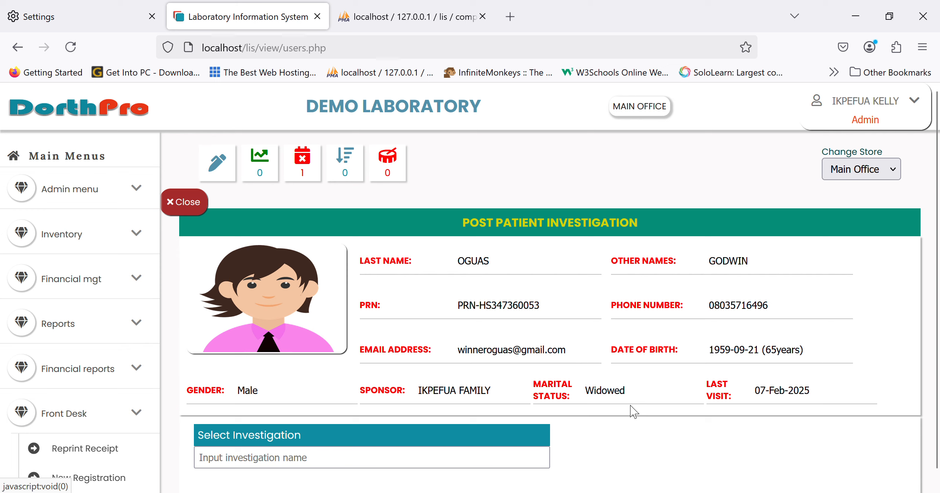
{"action": "scroll", "coordinate": [491, 409], "scroll_direction": "down", "scroll_amount": 1}
{"action": "left_click", "coordinate": [439, 452]}
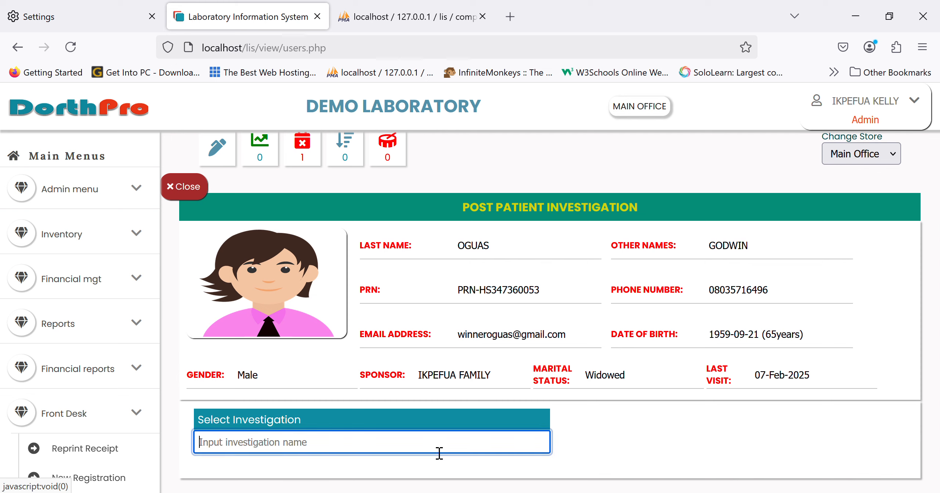
Look up the URINALYSIS investigation for this patient, and close the posting form to return to the patient search
{"action": "type", "text": "urina"}
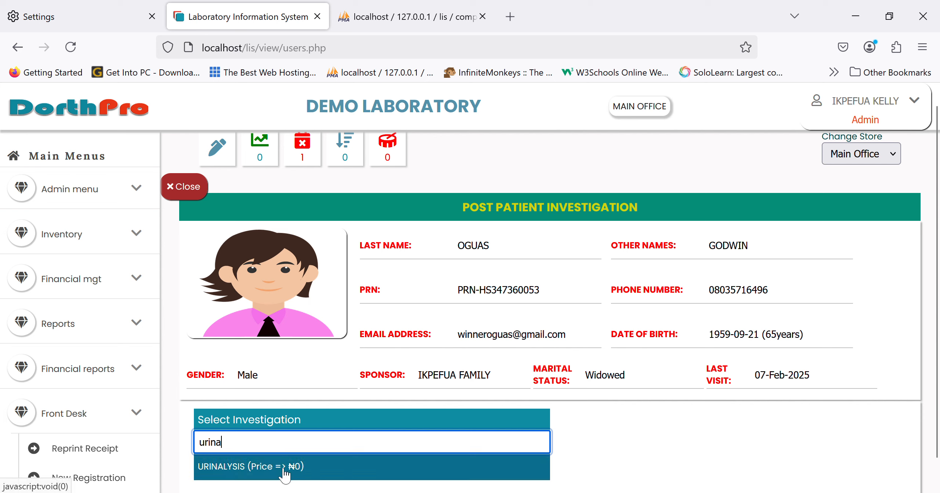
{"action": "left_click", "coordinate": [199, 194]}
{"action": "left_click", "coordinate": [306, 290]}
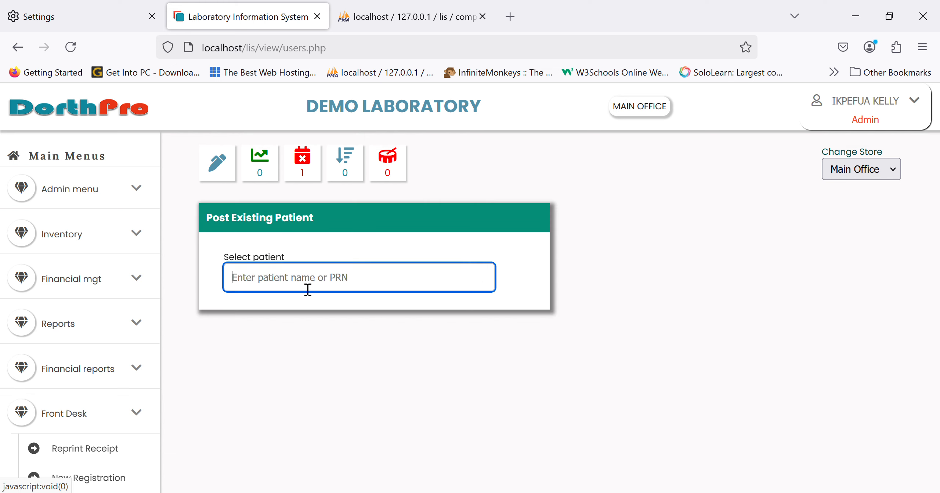
Open the Front Desk new patient registration form, and set the title to Mr. and the gender to Male
{"action": "scroll", "coordinate": [64, 352], "scroll_direction": "down", "scroll_amount": 5}
{"action": "scroll", "coordinate": [63, 352], "scroll_direction": "down", "scroll_amount": 5}
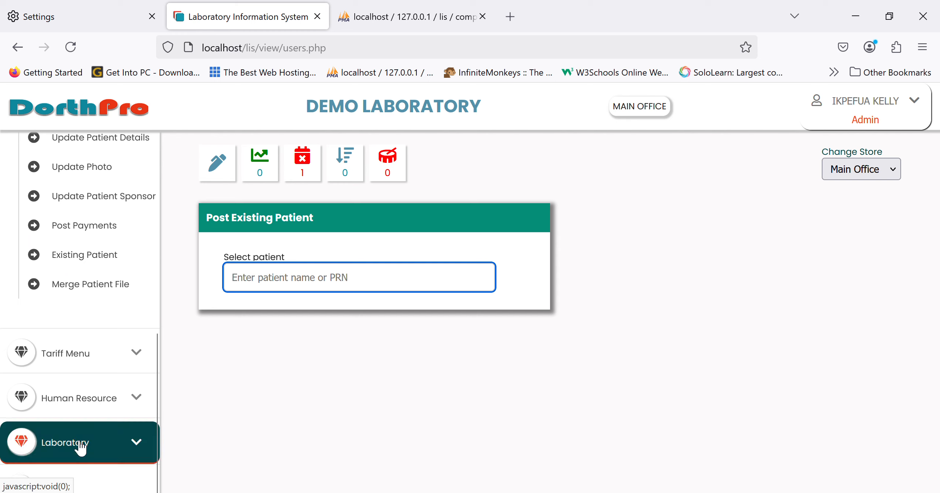
{"action": "scroll", "coordinate": [79, 446], "scroll_direction": "up", "scroll_amount": 10}
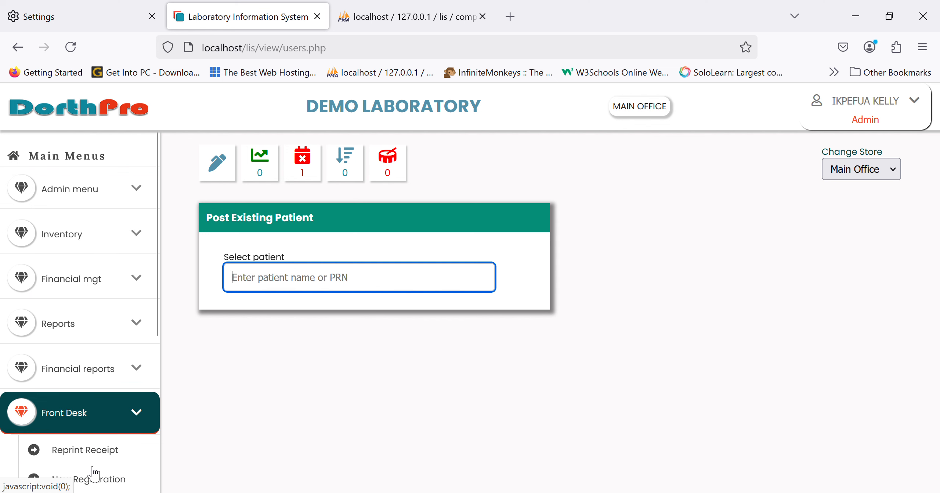
{"action": "left_click", "coordinate": [95, 485]}
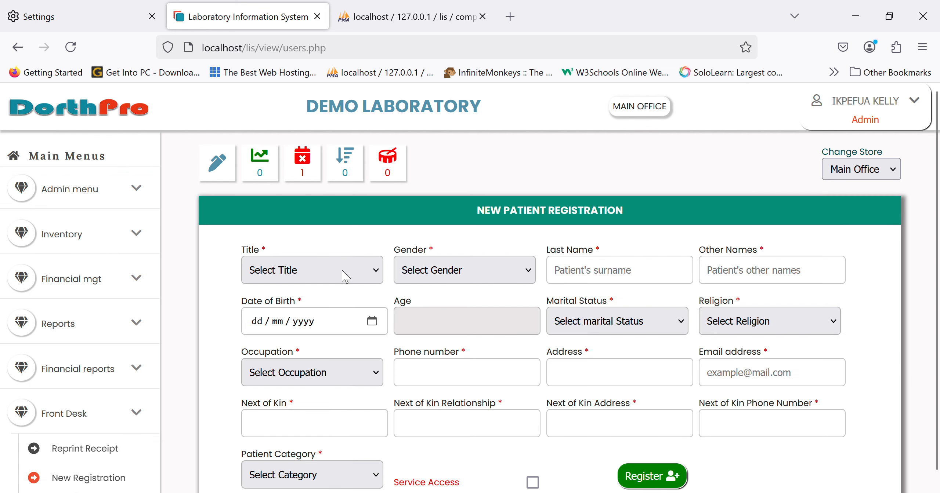
{"action": "left_click", "coordinate": [311, 321]}
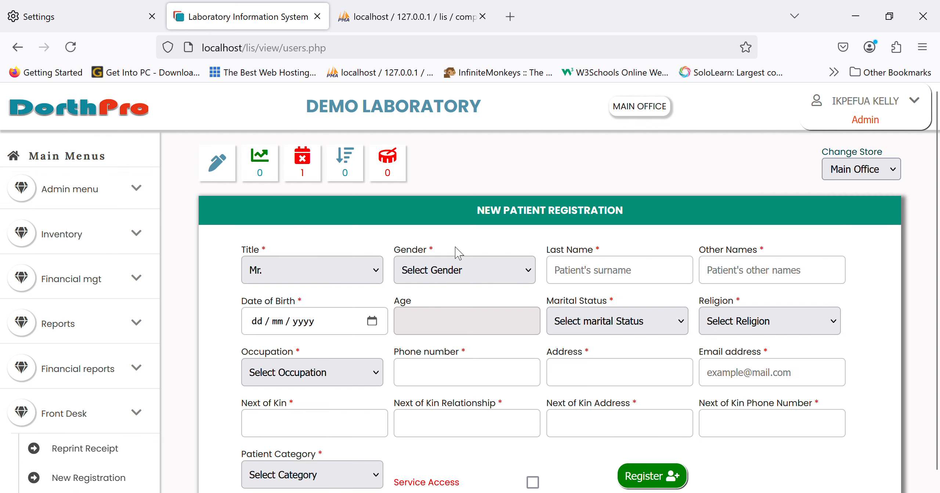
{"action": "left_click", "coordinate": [439, 314]}
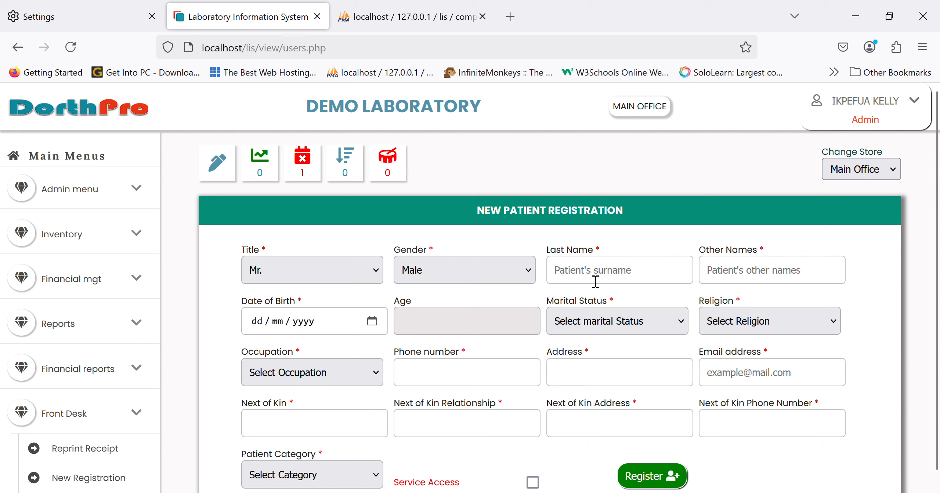
Enter the new patient's last name, other names and date of birth
{"action": "left_click", "coordinate": [596, 282]}
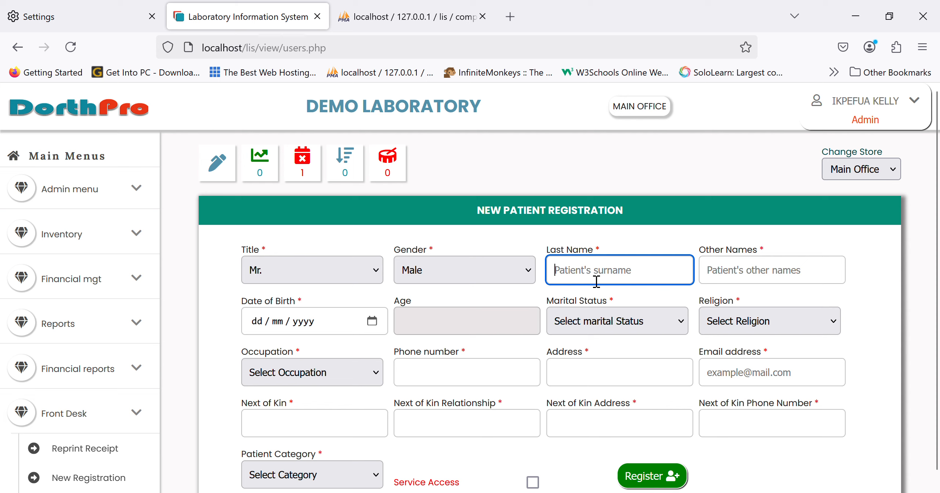
{"action": "key", "text": "Tab"}
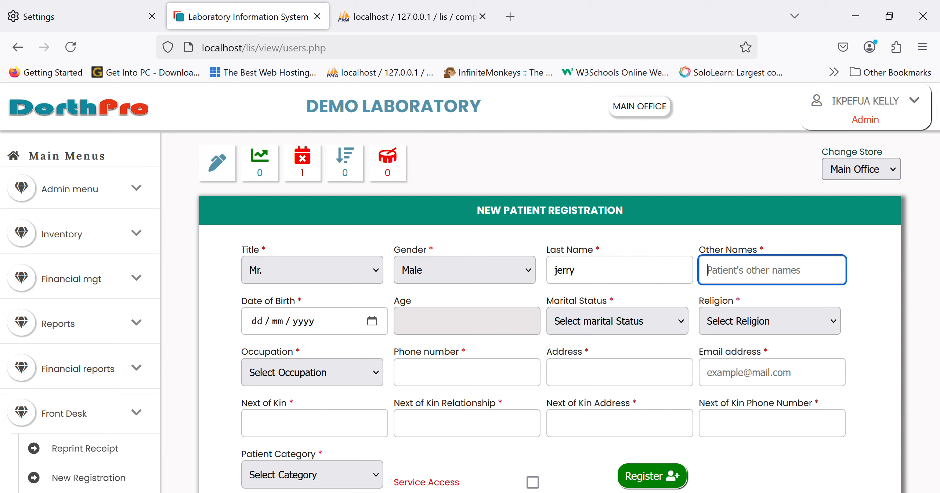
{"action": "key", "text": "Tab"}
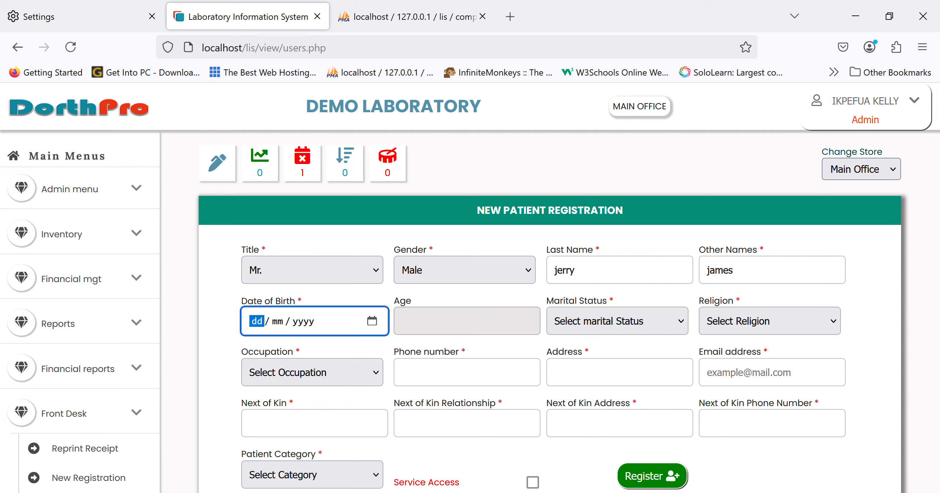
{"action": "type", "text": "12 / 12 / 0001998"}
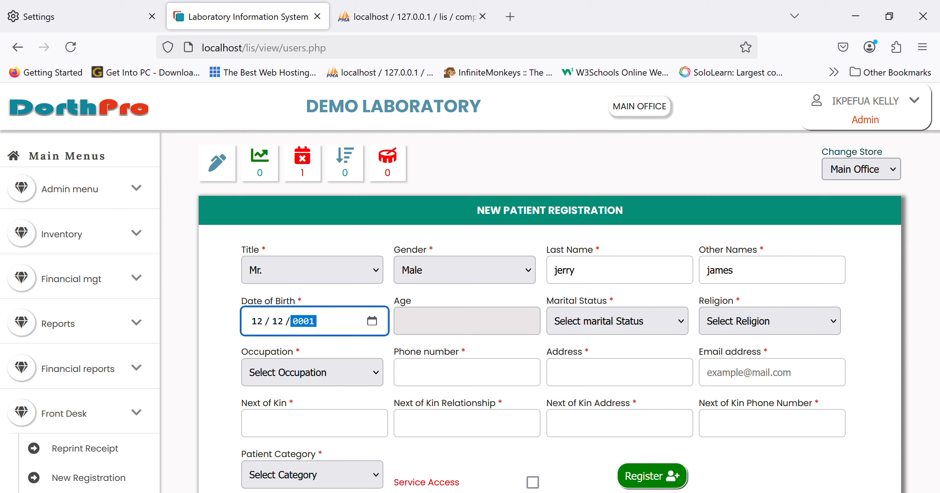
{"action": "key", "text": "Tab"}
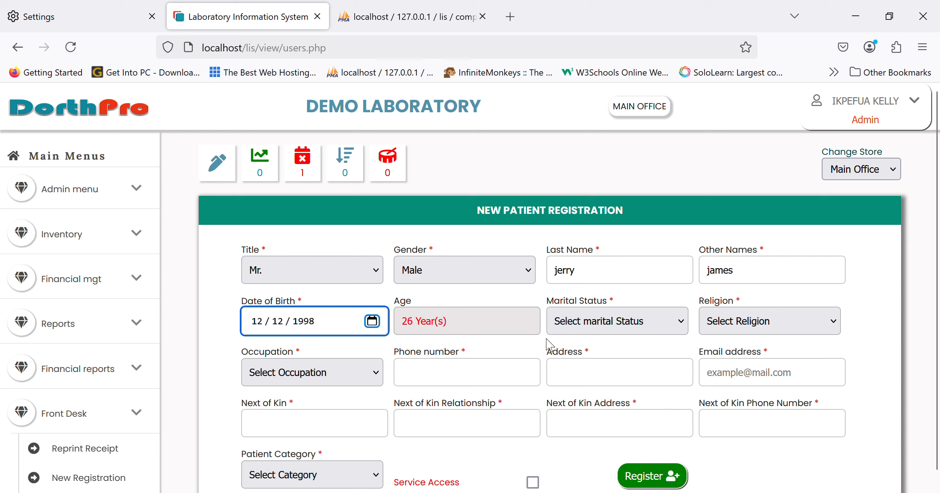
Set the patient's marital status to Single, religion to Christian and occupation to Others
{"action": "left_click", "coordinate": [635, 320]}
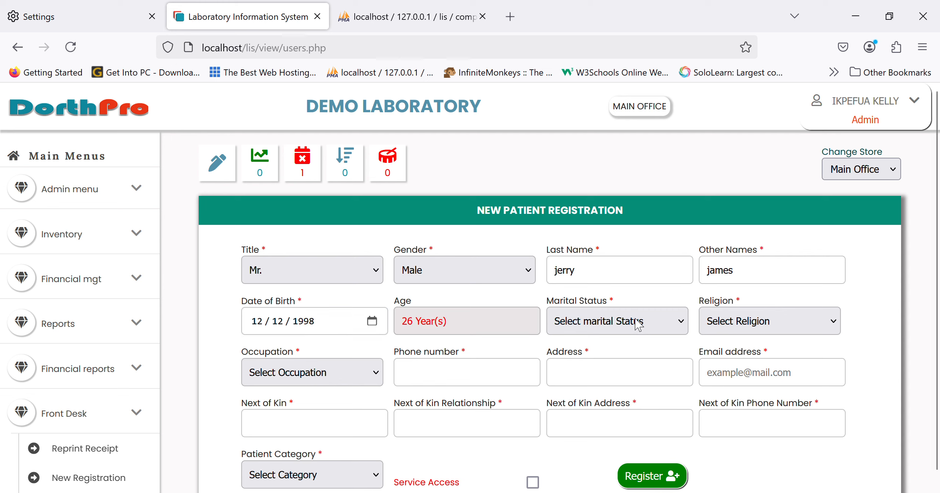
{"action": "left_click", "coordinate": [597, 368]}
{"action": "key", "text": "Tab"}
{"action": "key", "text": "Down"}
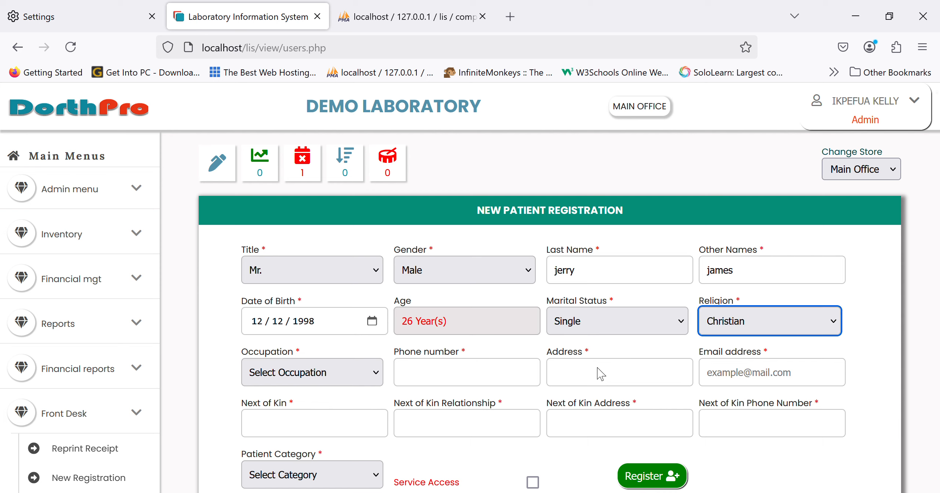
{"action": "key", "text": "Tab"}
{"action": "key", "text": "Down"}
{"action": "key", "text": "Down"}
{"action": "key", "text": "Down"}
{"action": "key", "text": "Down"}
{"action": "key", "text": "Down"}
{"action": "key", "text": "Down"}
{"action": "key", "text": "Down"}
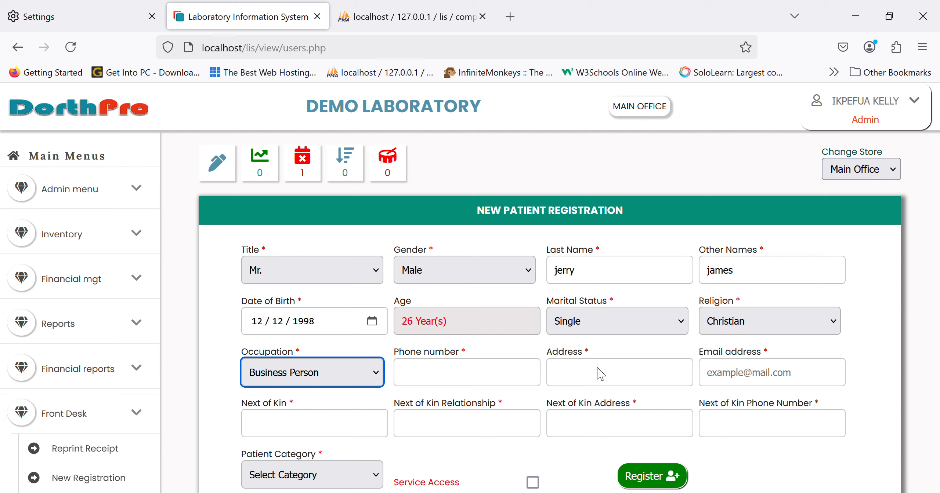
{"action": "key", "text": "Up"}
{"action": "key", "text": "Tab"}
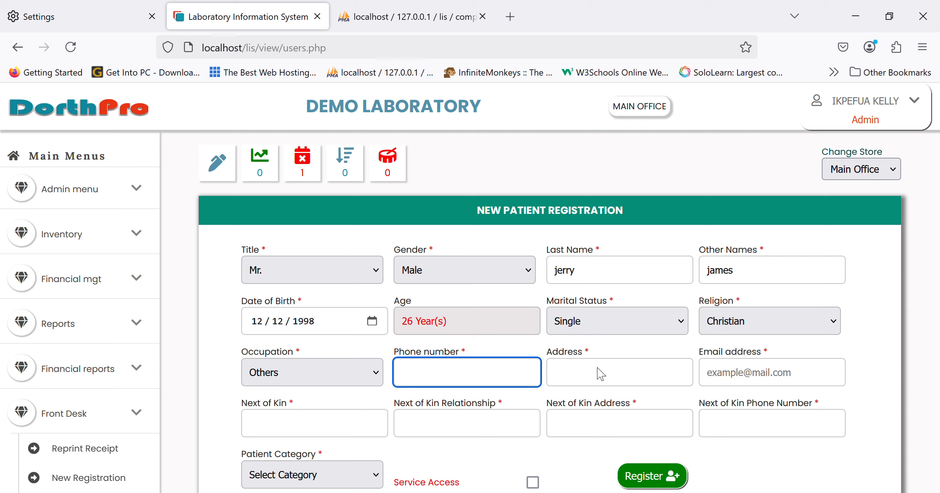
Fill in the patient's phone number and home address
{"action": "key", "text": "Tab"}
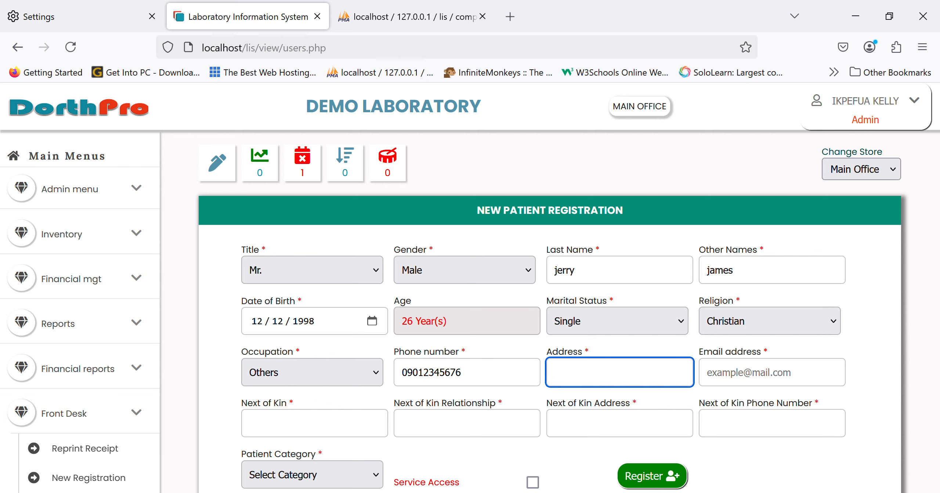
{"action": "type", "text": "1 address way"}
{"action": "key", "text": "Tab"}
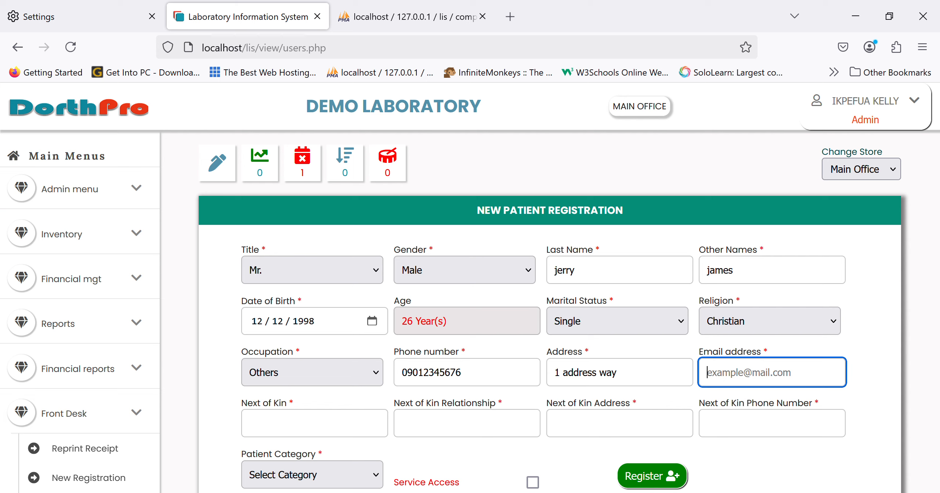
Enter the patient's email address, correcting any typing slips
{"action": "type", "text": "n"}
{"action": "key", "text": "BackSpace"}
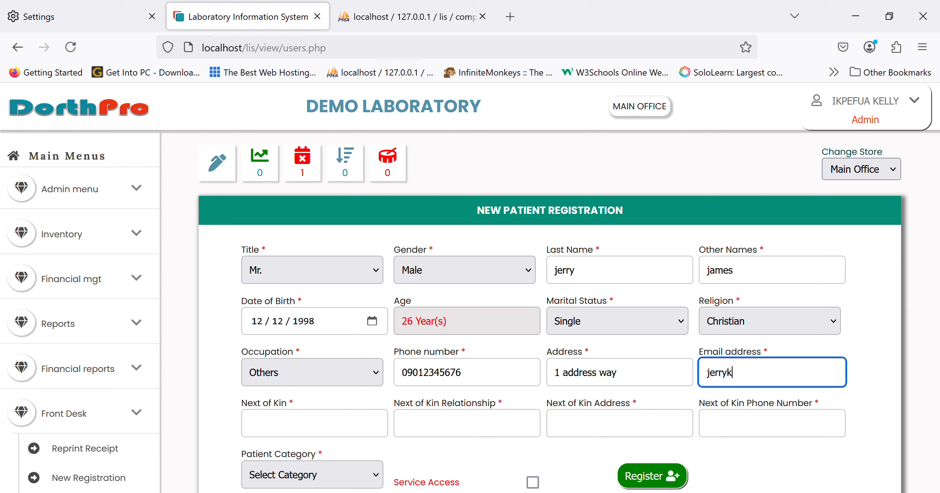
{"action": "key", "text": "Tab"}
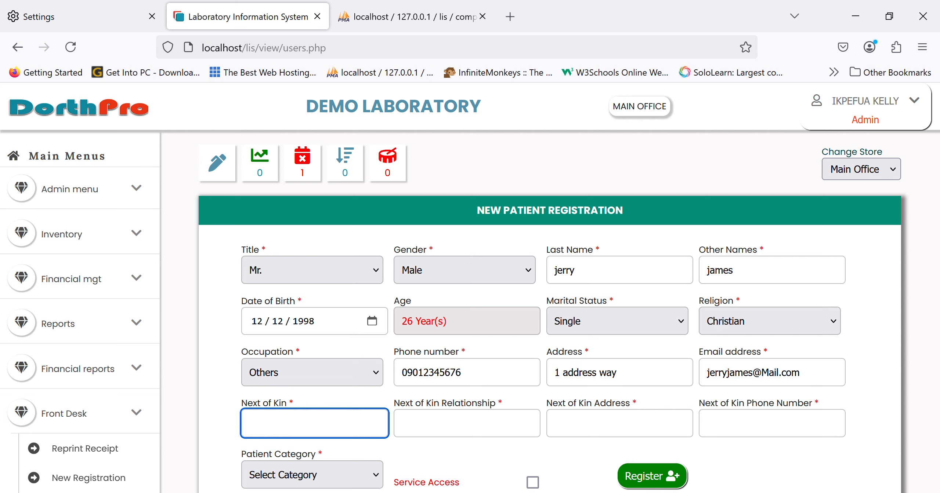
Fill in the next of kin's name, address and phone number, with brother as the relationship
{"action": "type", "text": "man"}
{"action": "key", "text": "Tab"}
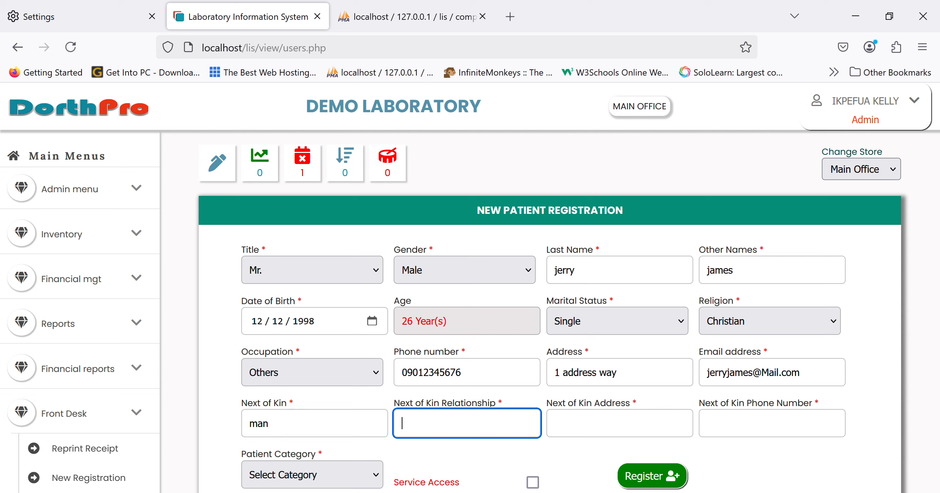
{"action": "type", "text": "brother"}
{"action": "key", "text": "Tab"}
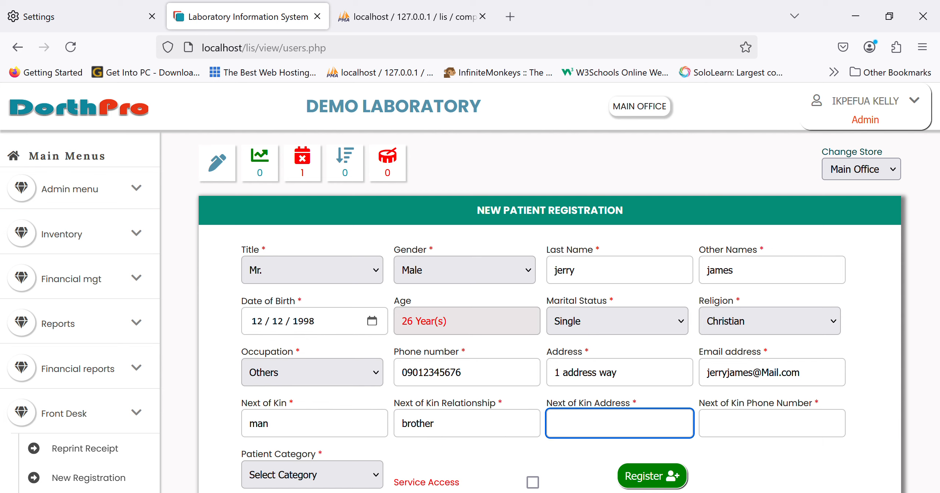
{"action": "type", "text": "jjkhk"}
{"action": "key", "text": "Tab"}
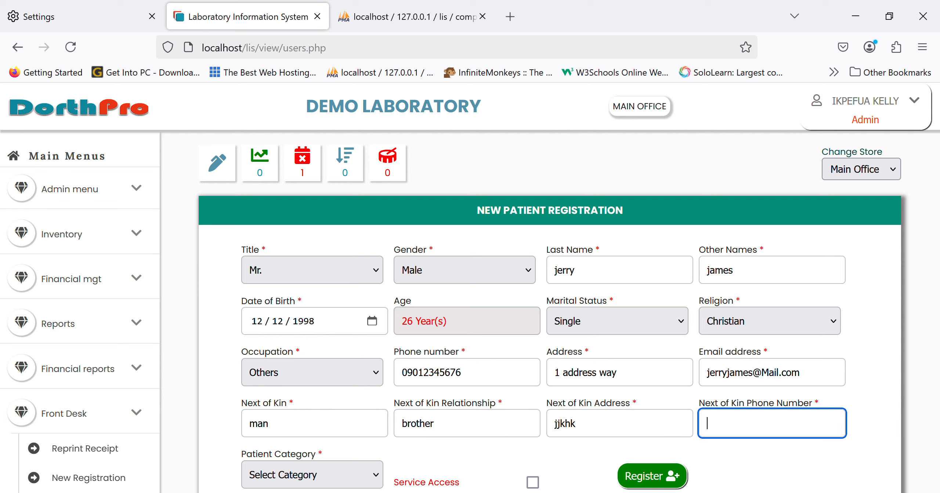
{"action": "type", "text": "hkjh"}
{"action": "key", "text": "Tab"}
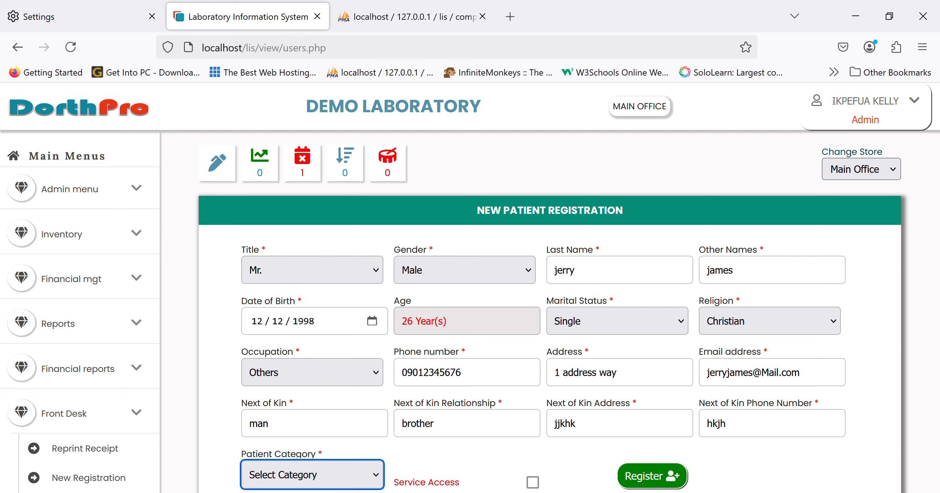
Set the patient category to Private and enable Service Access for the registration
{"action": "scroll", "coordinate": [470, 396], "scroll_direction": "down", "scroll_amount": 1}
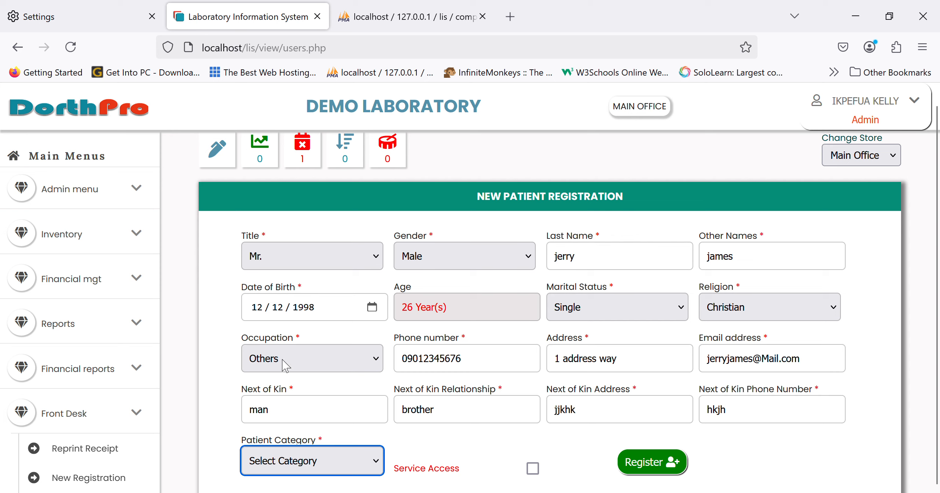
{"action": "key", "text": "Down"}
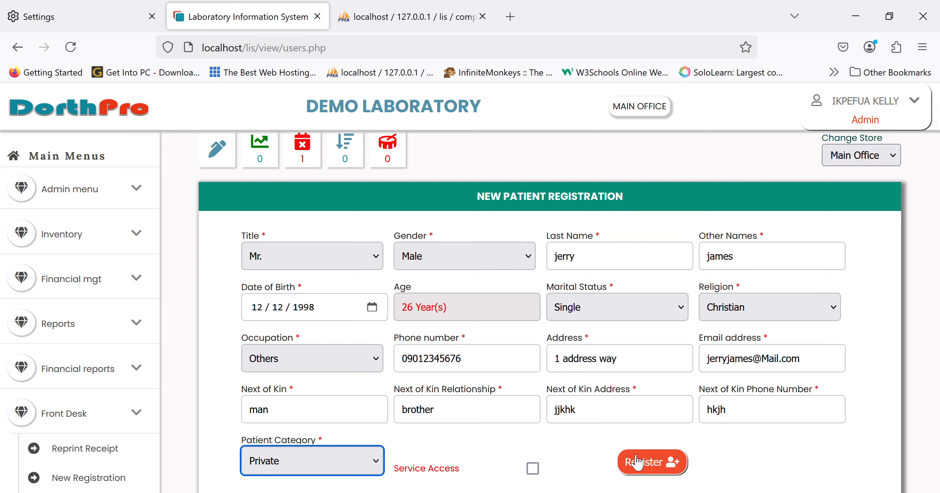
{"action": "left_click", "coordinate": [533, 469]}
Add the URINALYSIS and MALARIA PARASITE investigations to the order and register the patient
{"action": "left_click", "coordinate": [451, 409]}
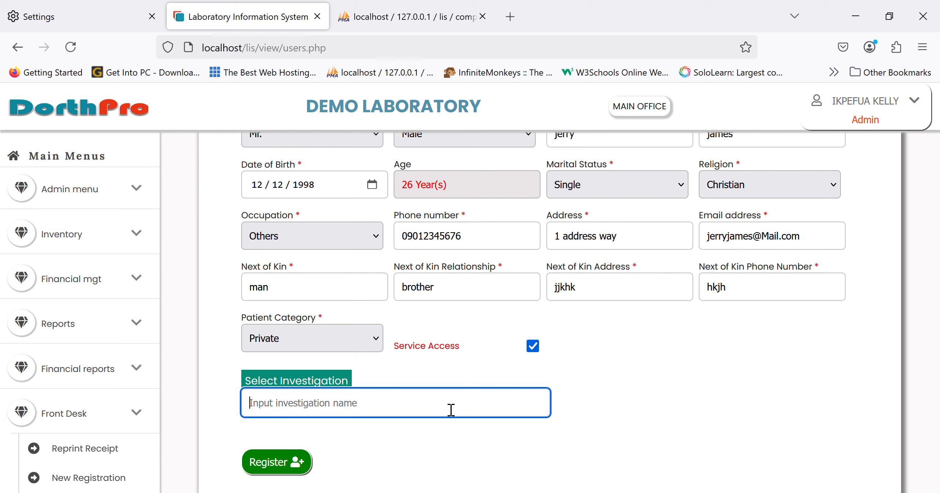
{"action": "type", "text": "urina"}
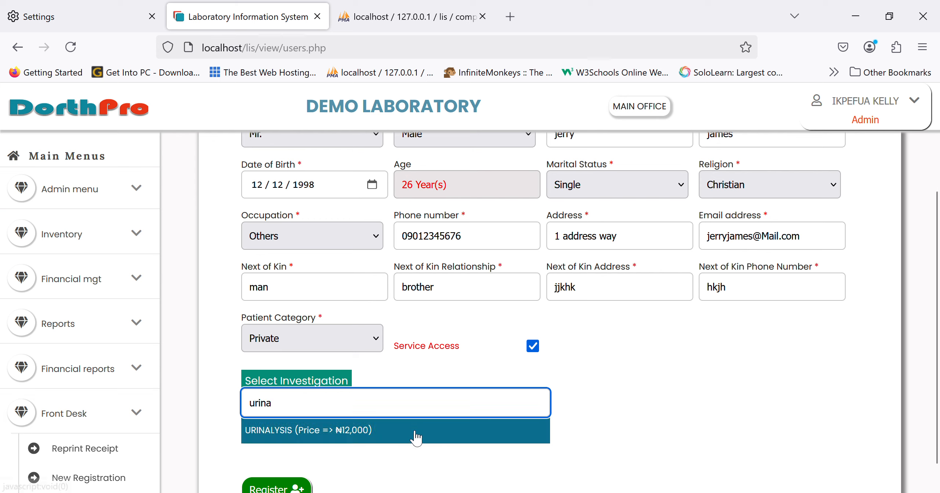
{"action": "left_click", "coordinate": [415, 434]}
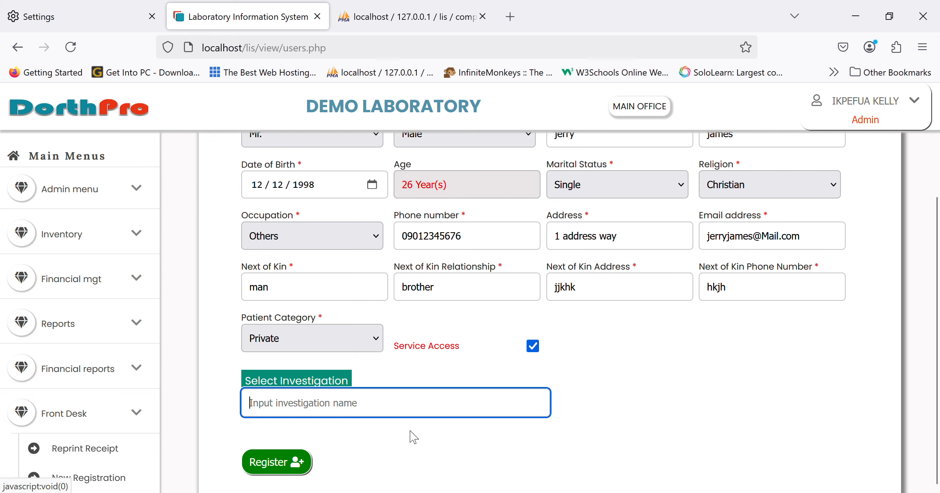
{"action": "scroll", "coordinate": [449, 404], "scroll_direction": "down", "scroll_amount": 1}
{"action": "scroll", "coordinate": [449, 404], "scroll_direction": "down", "scroll_amount": 1}
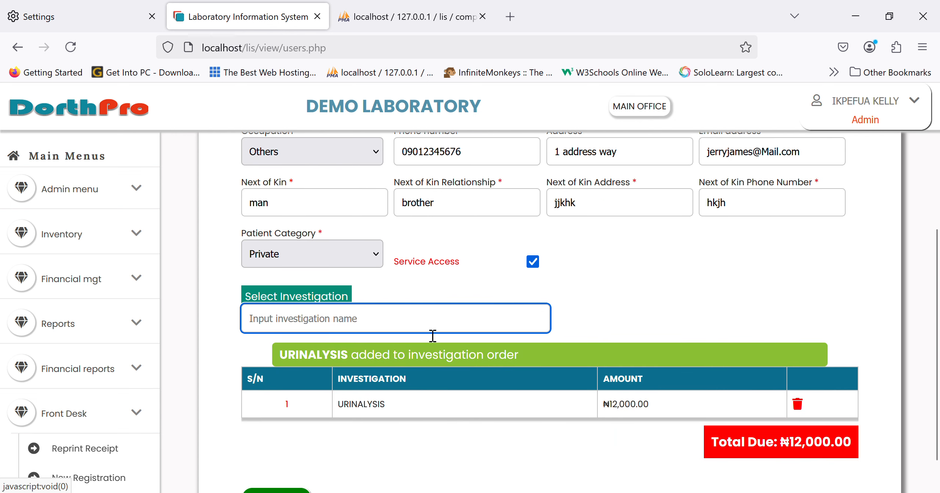
{"action": "type", "text": "malar"}
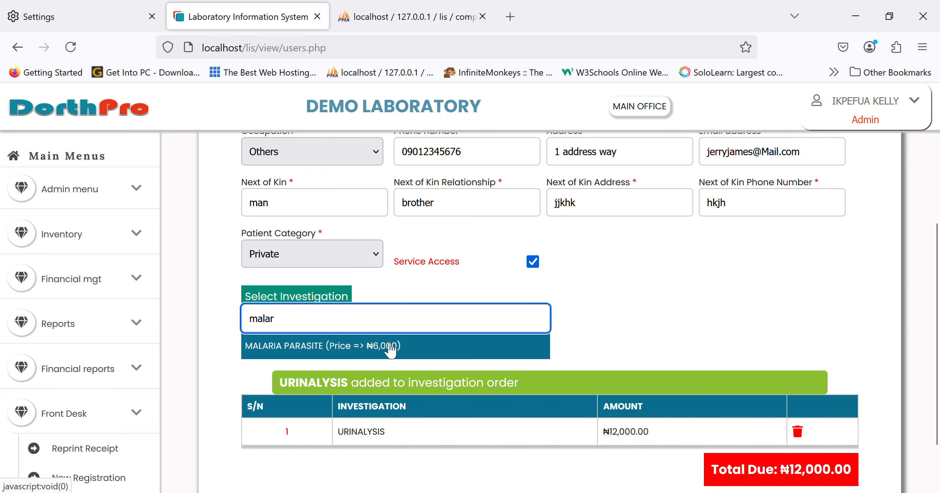
{"action": "left_click", "coordinate": [389, 346]}
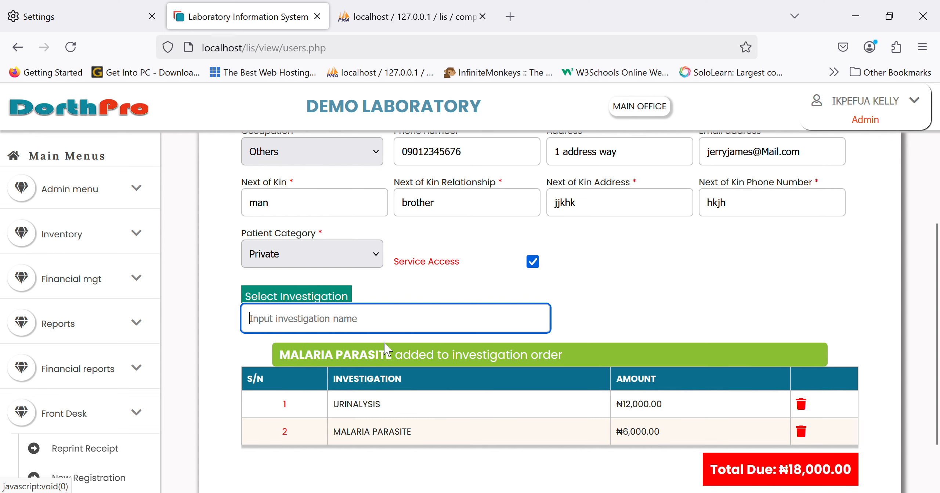
{"action": "scroll", "coordinate": [469, 365], "scroll_direction": "down", "scroll_amount": 1}
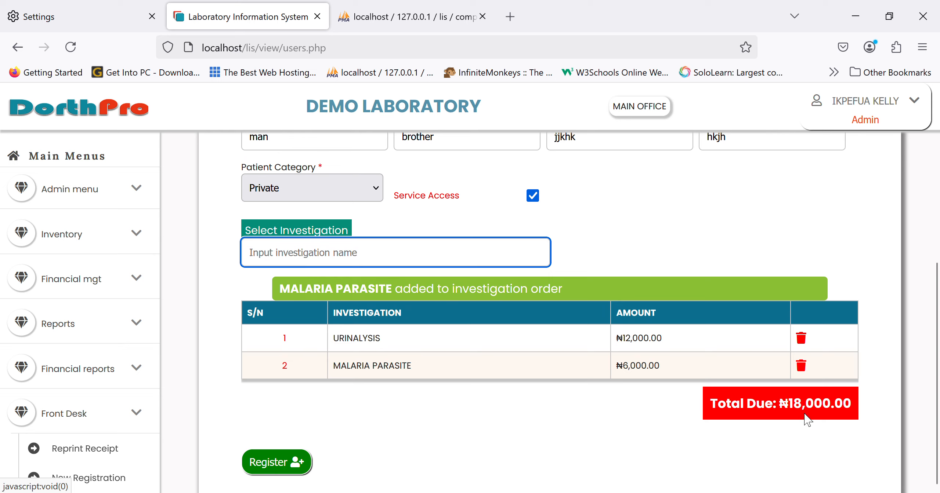
{"action": "left_click", "coordinate": [303, 465]}
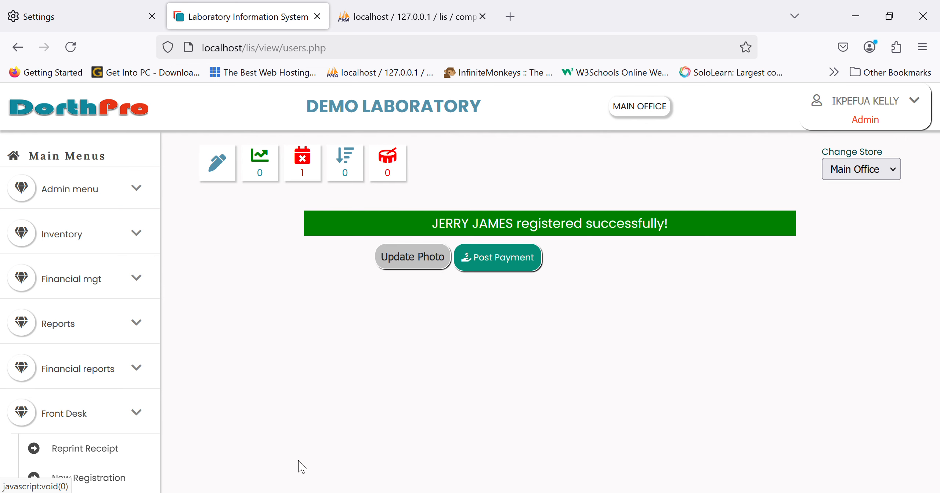
View the live photo capture page for the newly registered patient, and close it without taking a snapshot
{"action": "left_click", "coordinate": [408, 259]}
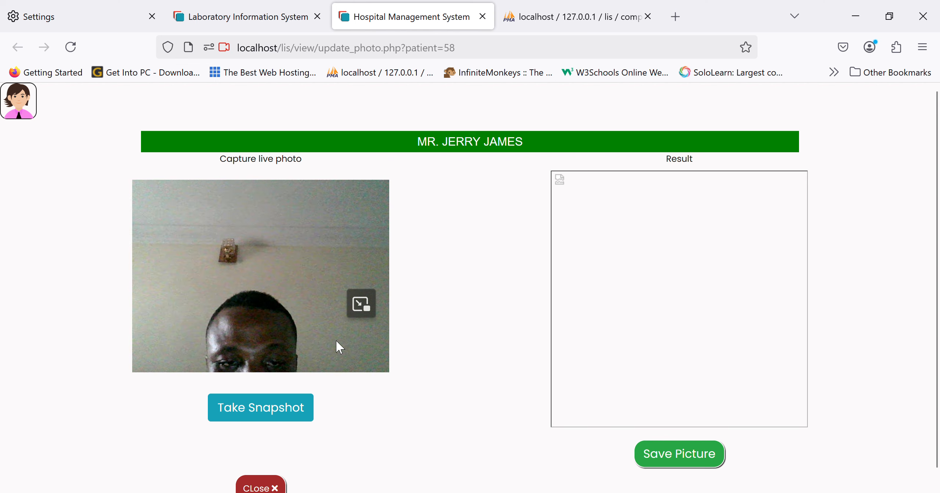
{"action": "left_click", "coordinate": [268, 486]}
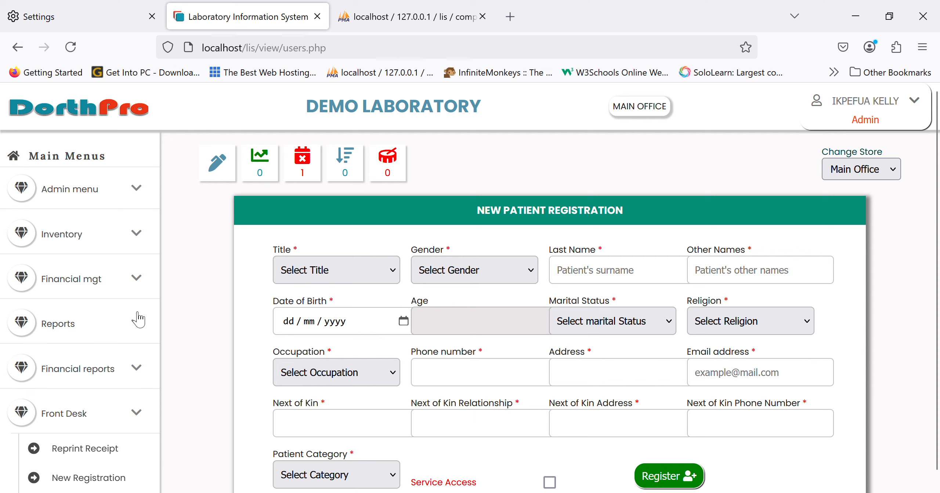
{"action": "scroll", "coordinate": [107, 387], "scroll_direction": "down", "scroll_amount": 1}
{"action": "scroll", "coordinate": [106, 387], "scroll_direction": "down", "scroll_amount": 3}
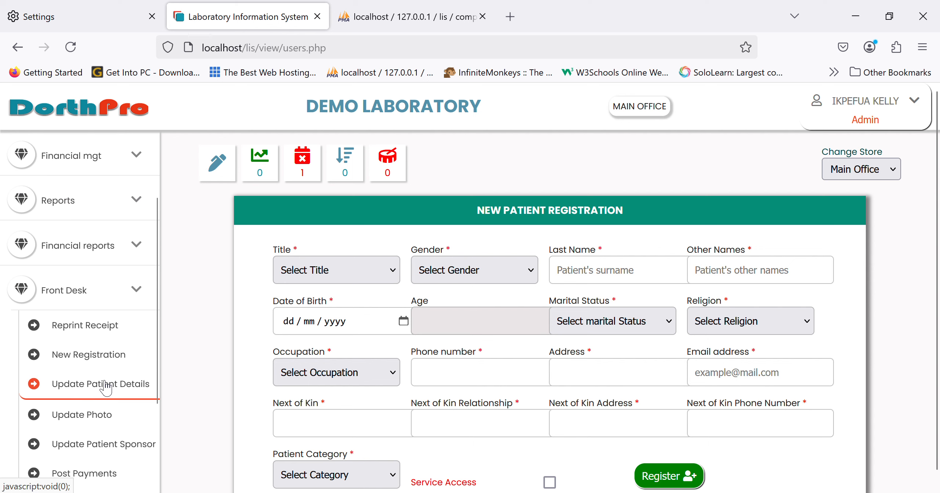
Open the newly registered patient's payment form from the Front Desk list of pending payments
{"action": "scroll", "coordinate": [107, 387], "scroll_direction": "down", "scroll_amount": 3}
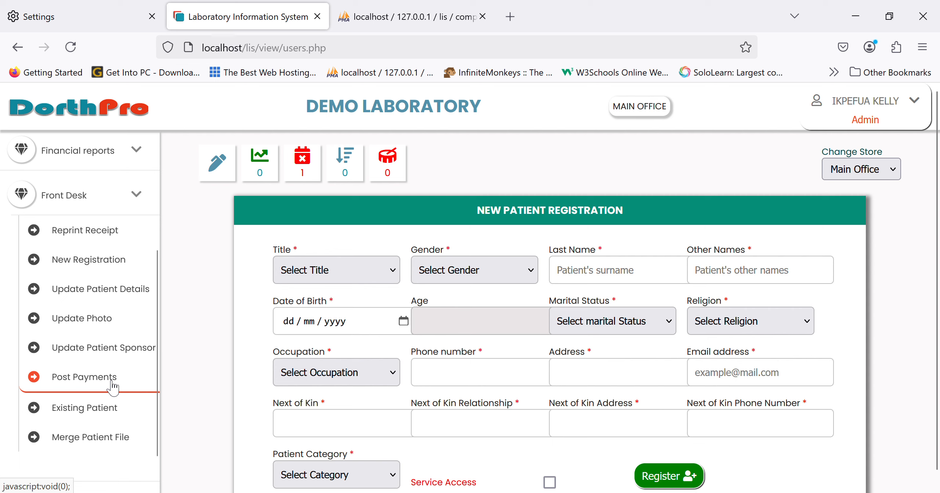
{"action": "left_click", "coordinate": [112, 378]}
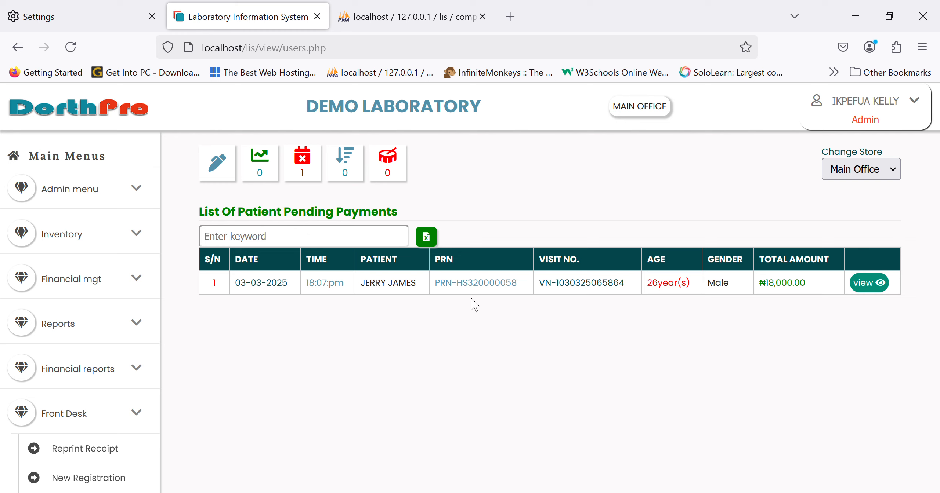
{"action": "left_click", "coordinate": [863, 284]}
{"action": "scroll", "coordinate": [571, 420], "scroll_direction": "down", "scroll_amount": 2}
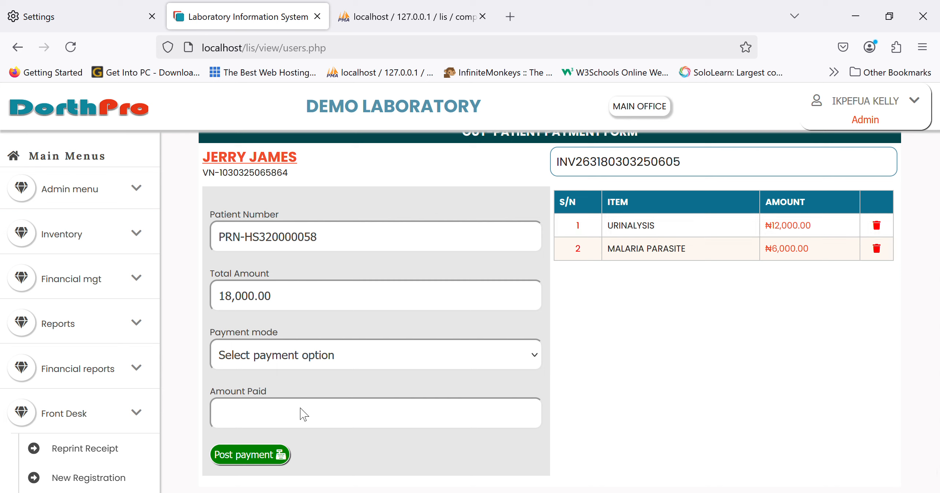
Post a Cash payment of 18000 for the patient's order, and preview the receipt without printing it
{"action": "left_click", "coordinate": [325, 406]}
{"action": "left_click", "coordinate": [346, 424]}
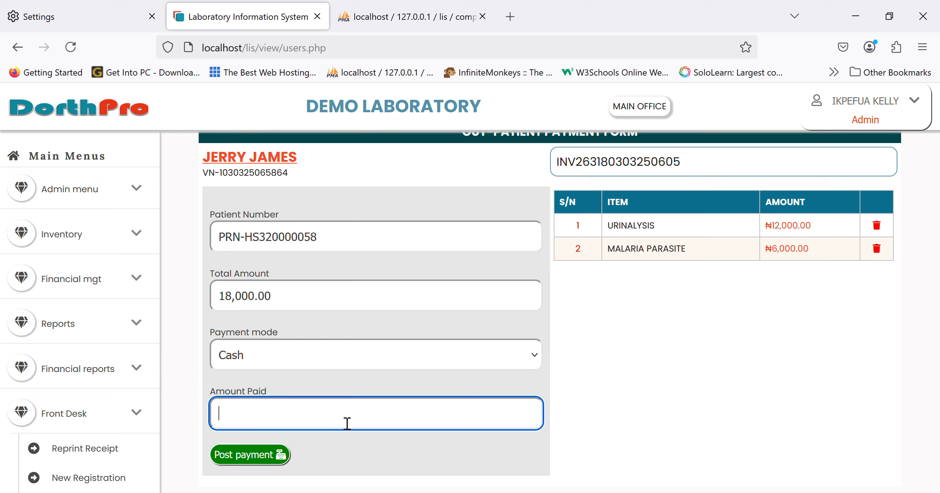
{"action": "type", "text": "18000"}
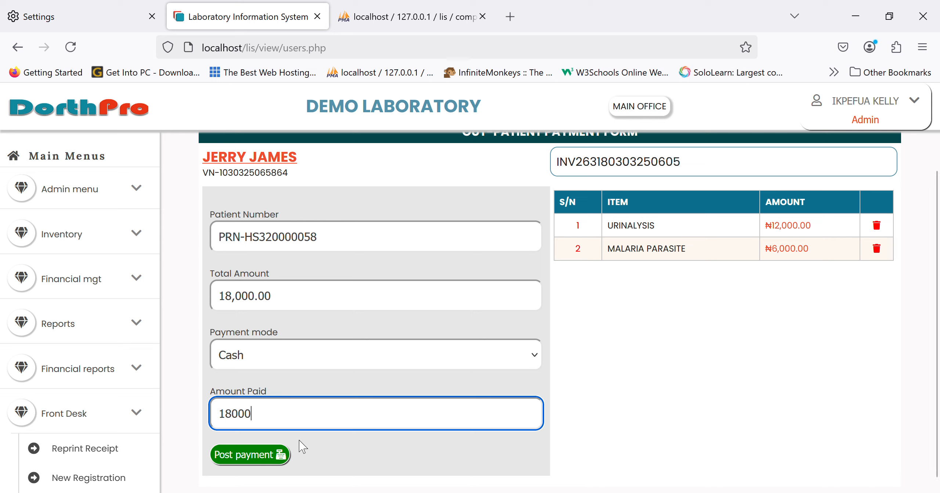
{"action": "left_click", "coordinate": [283, 456]}
{"action": "key", "text": "Return"}
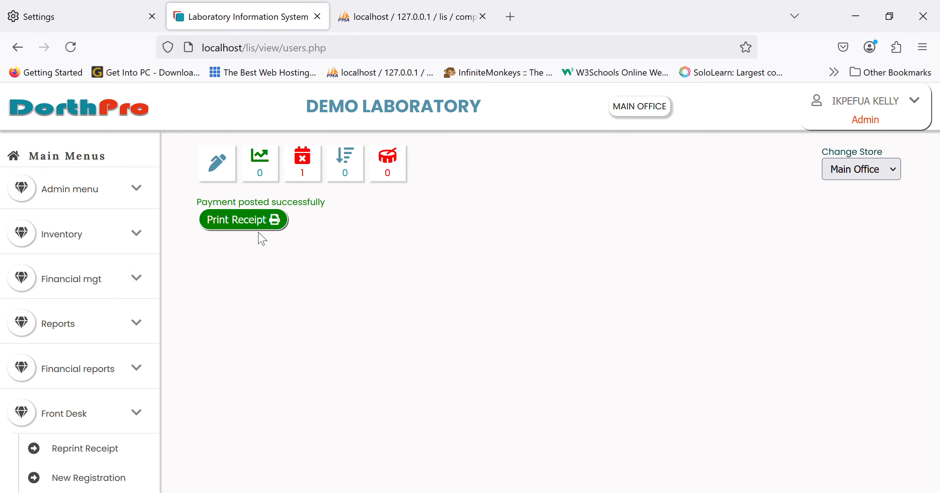
{"action": "left_click", "coordinate": [243, 220]}
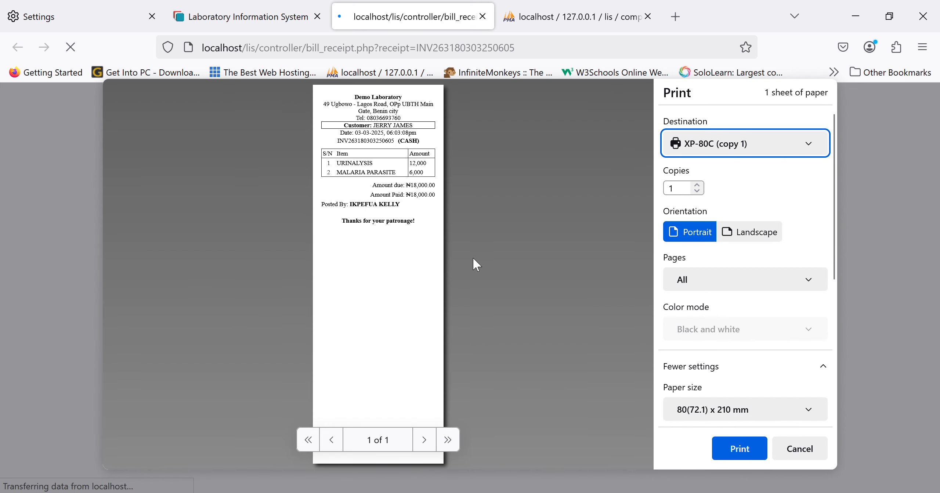
{"action": "left_click", "coordinate": [789, 442]}
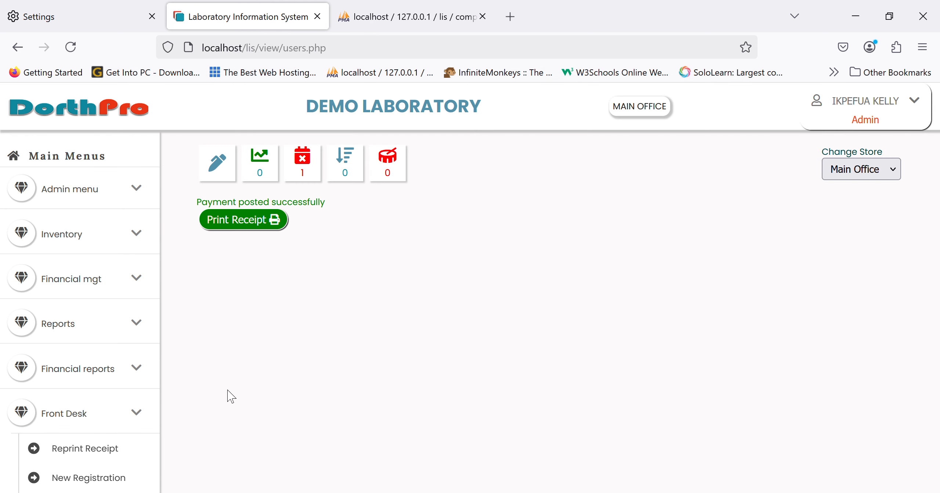
Open the Laboratory list of investigations awaiting sample collection
{"action": "scroll", "coordinate": [110, 434], "scroll_direction": "down", "scroll_amount": 5}
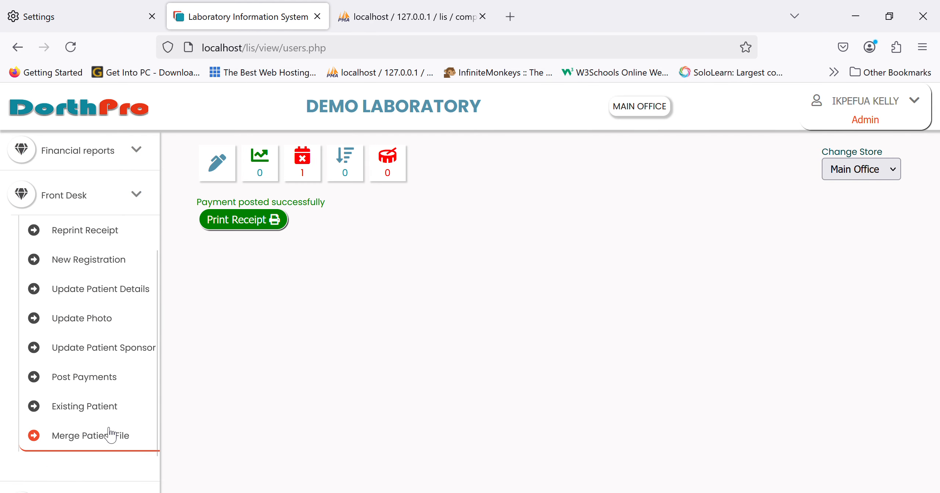
{"action": "left_click", "coordinate": [89, 205]}
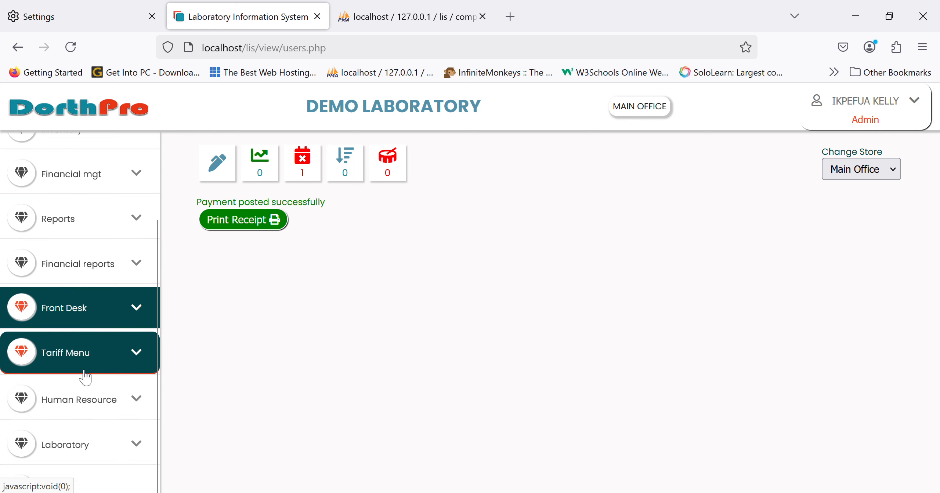
{"action": "left_click", "coordinate": [92, 443]}
{"action": "scroll", "coordinate": [92, 444], "scroll_direction": "down", "scroll_amount": 5}
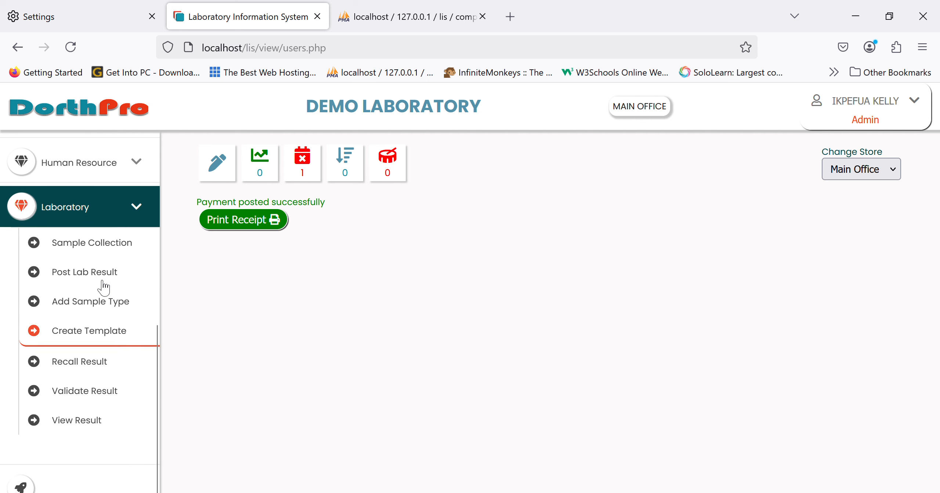
{"action": "left_click", "coordinate": [91, 252]}
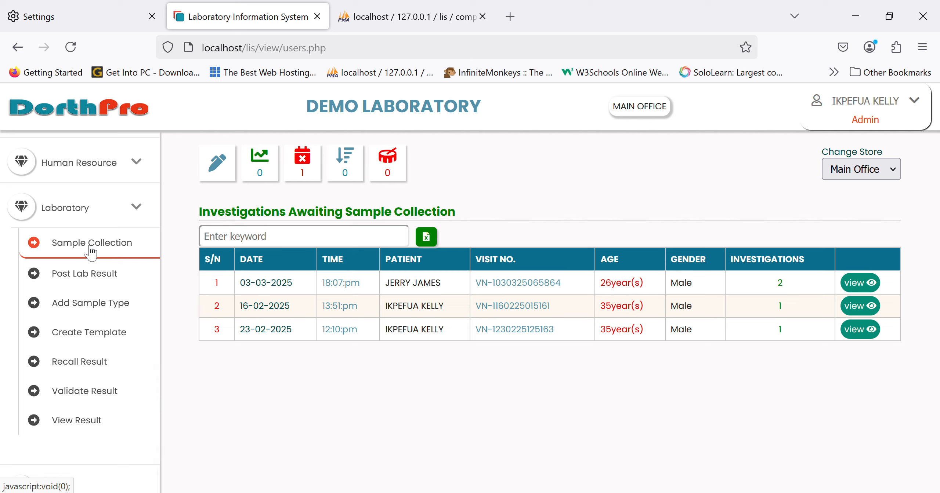
{"action": "left_click", "coordinate": [143, 219]}
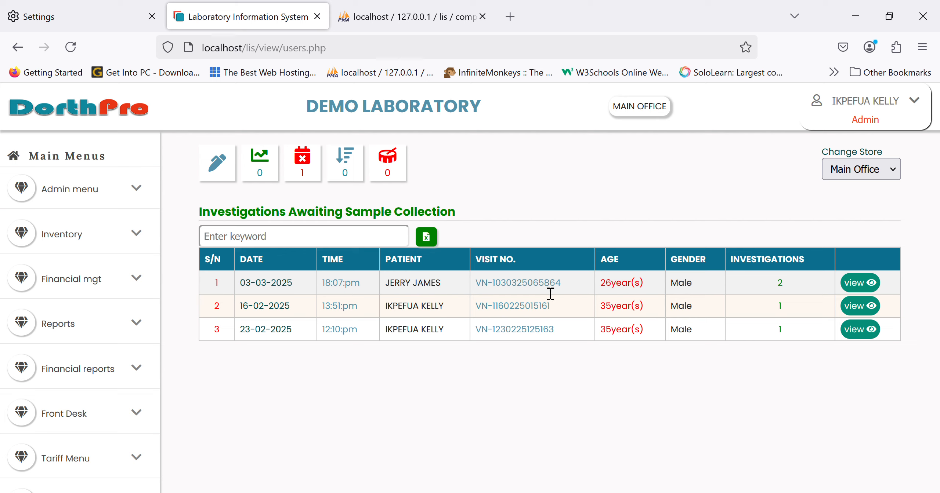
Filter the sample collection list by the patient's first name and open that patient's investigations
{"action": "left_click", "coordinate": [332, 237]}
{"action": "type", "text": "jerry"}
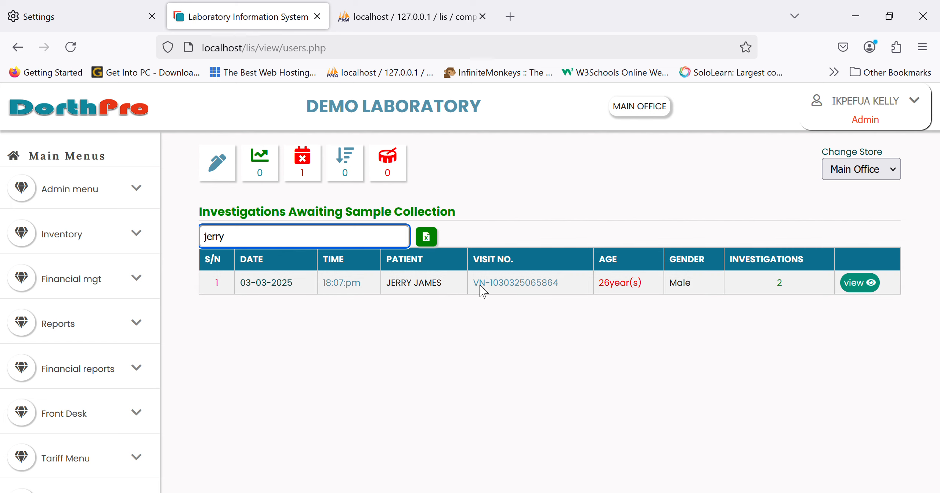
{"action": "left_click", "coordinate": [863, 288]}
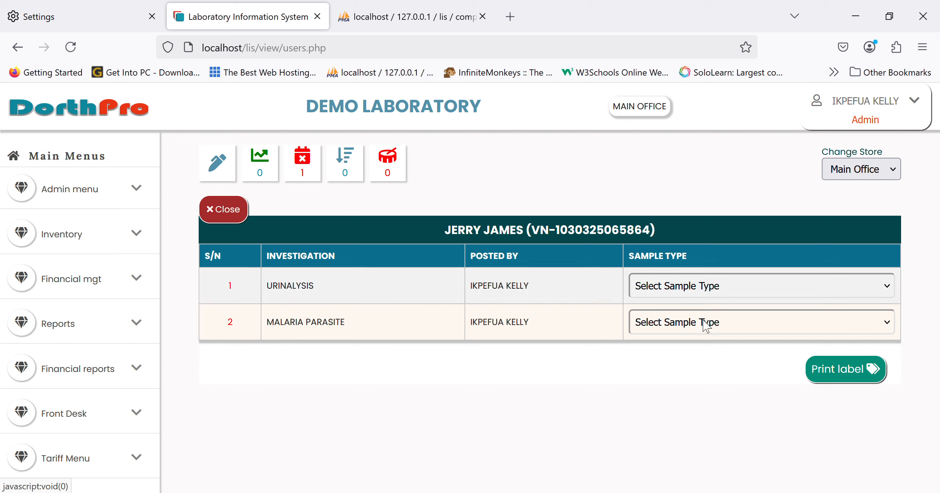
Collect the URINALYSIS sample as URINE, and preview the barcode label without printing it
{"action": "left_click", "coordinate": [691, 329]}
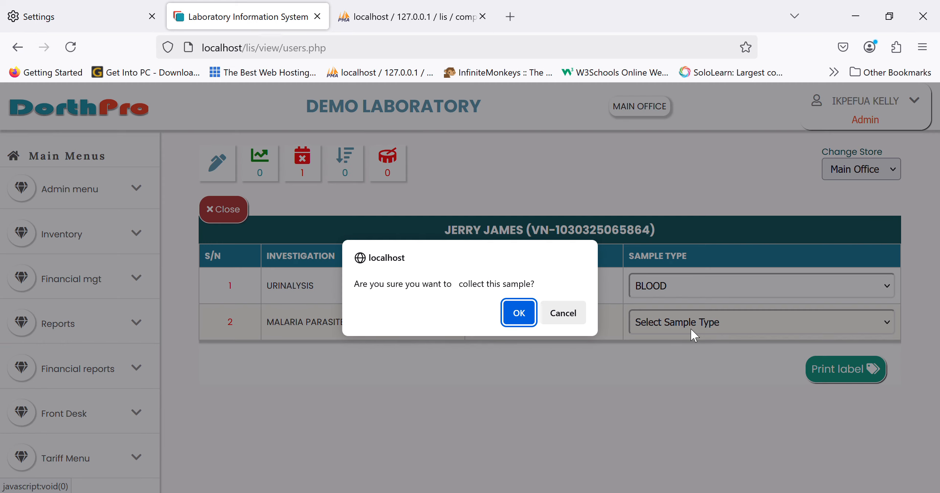
{"action": "left_click", "coordinate": [562, 315]}
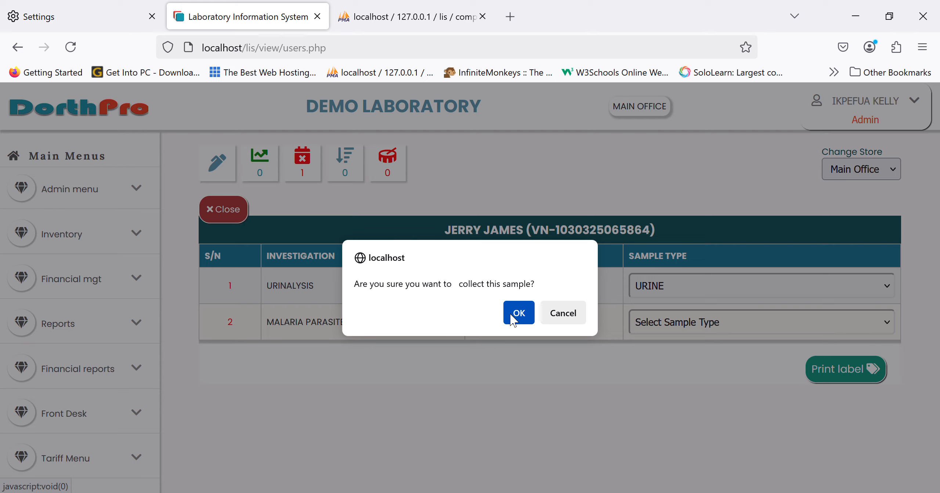
{"action": "left_click", "coordinate": [513, 313]}
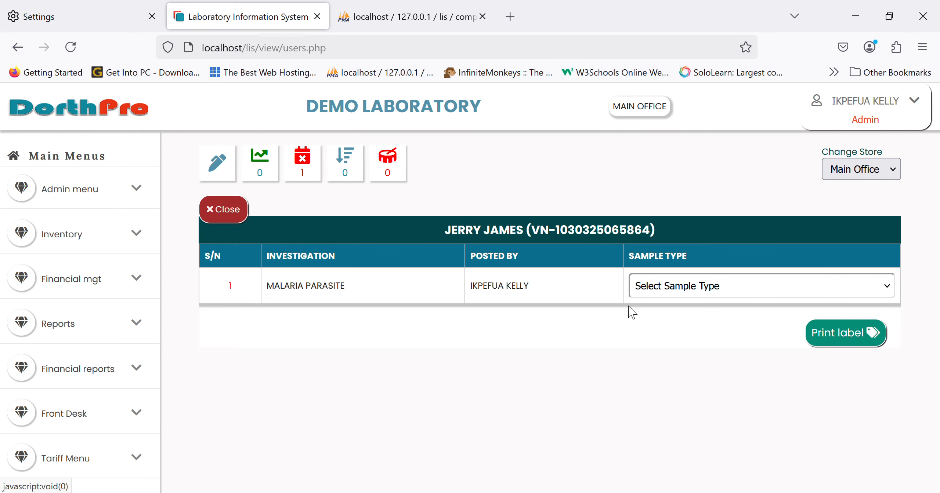
{"action": "left_click", "coordinate": [852, 344]}
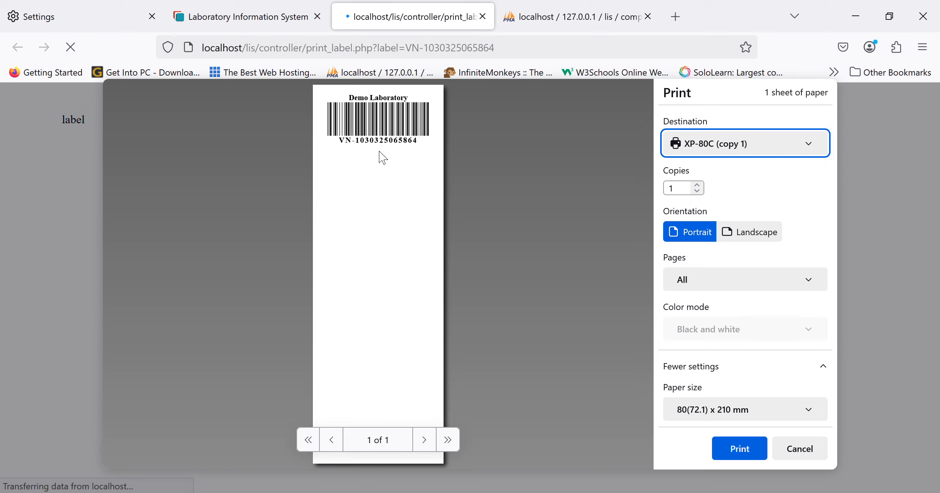
{"action": "left_click", "coordinate": [809, 452]}
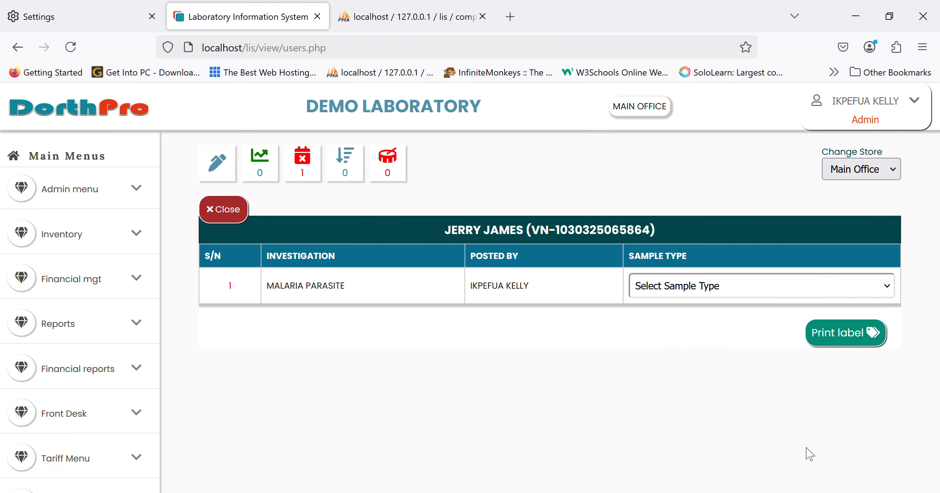
Collect the MALARIA PARASITE sample as BLOOD and close the patient's sample collection record
{"action": "left_click", "coordinate": [700, 325]}
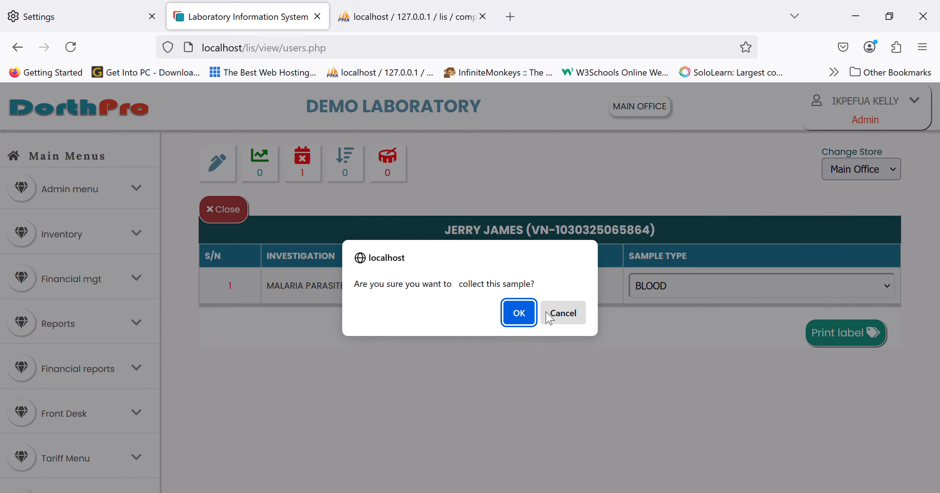
{"action": "left_click", "coordinate": [518, 313]}
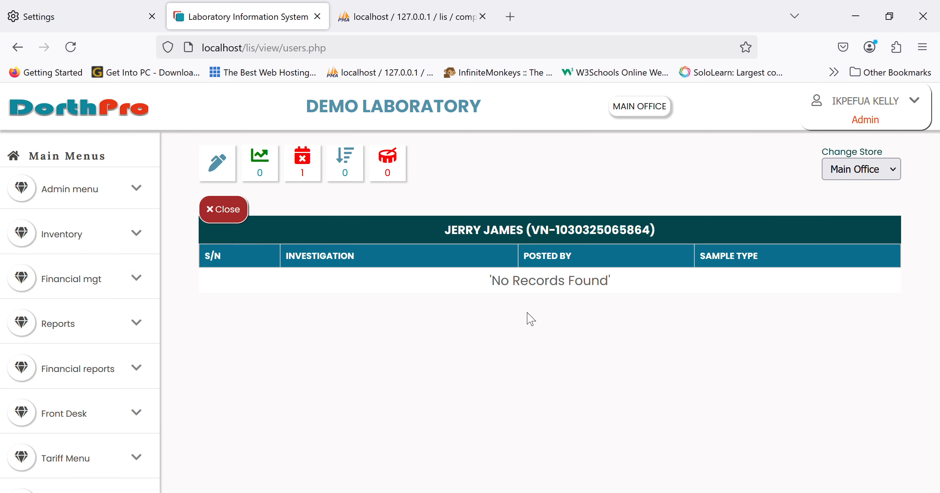
{"action": "left_click", "coordinate": [229, 216]}
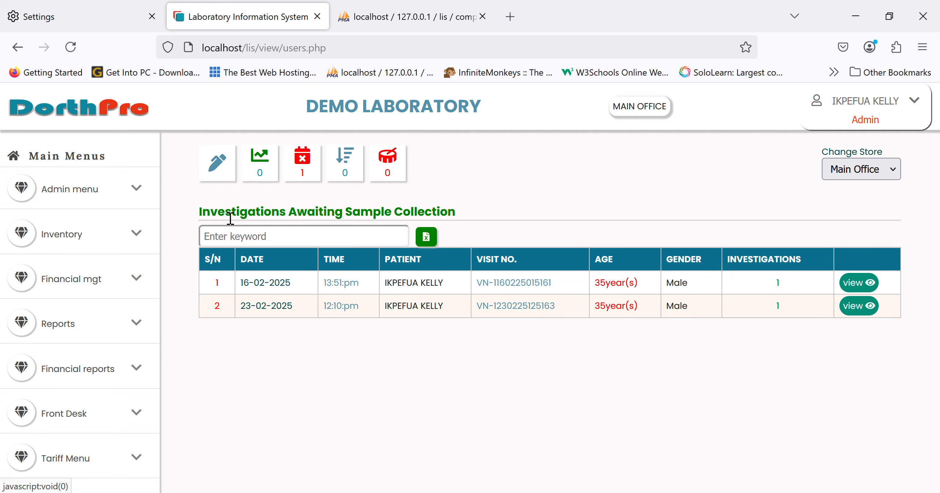
View the patients with lab results pending posting, and bring up the result templates for the PCV investigation
{"action": "scroll", "coordinate": [103, 323], "scroll_direction": "down", "scroll_amount": 8}
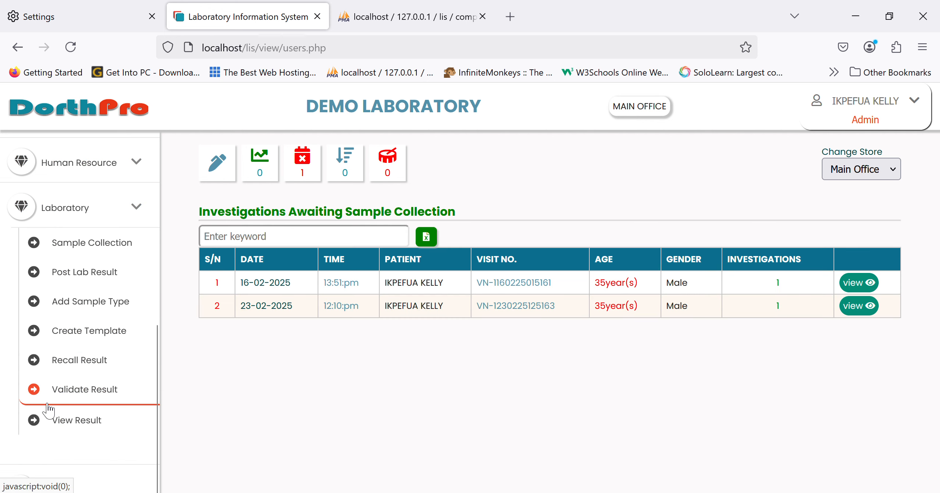
{"action": "left_click", "coordinate": [103, 273]}
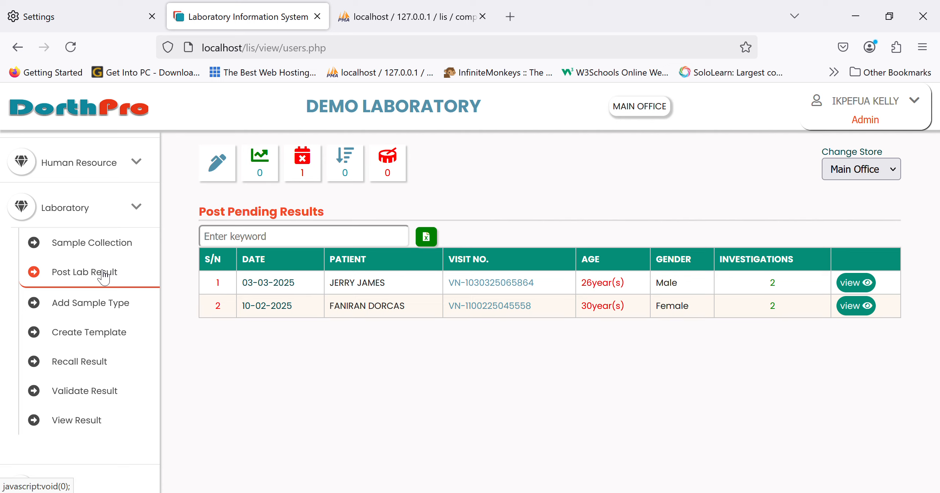
{"action": "left_click", "coordinate": [86, 342]}
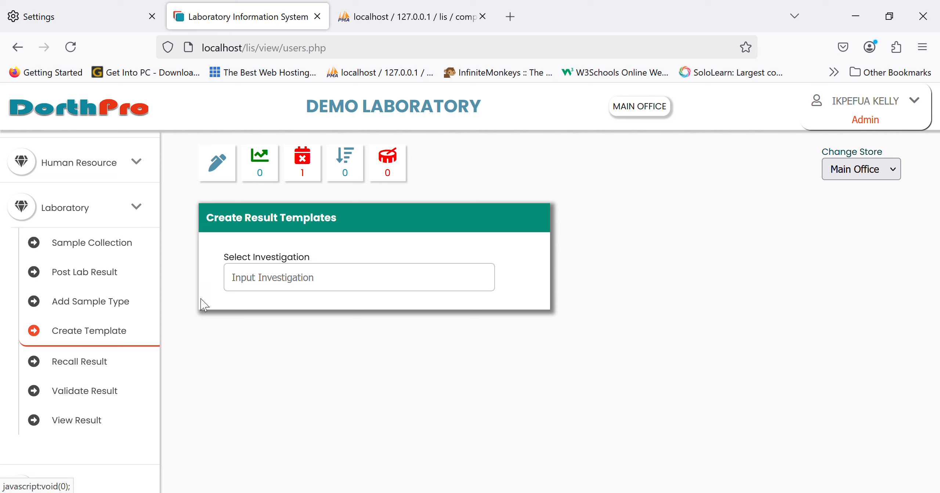
{"action": "left_click", "coordinate": [275, 290]}
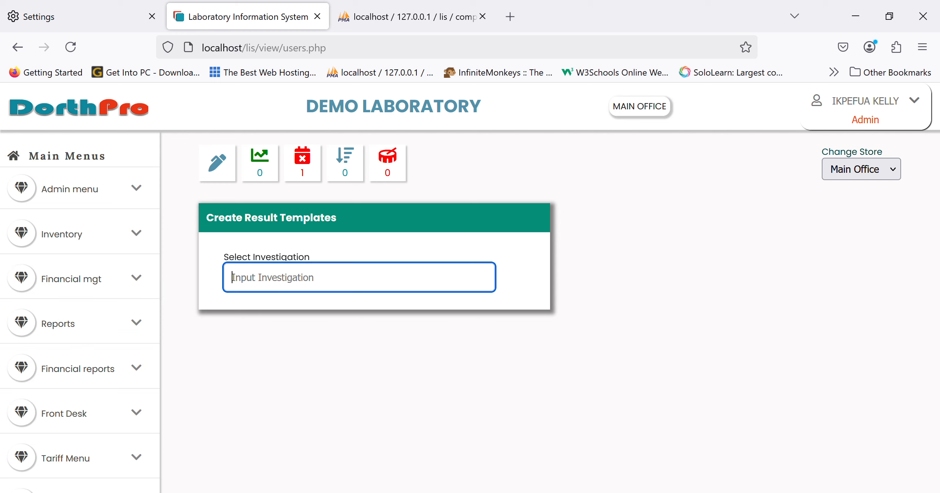
{"action": "type", "text": "pcv"}
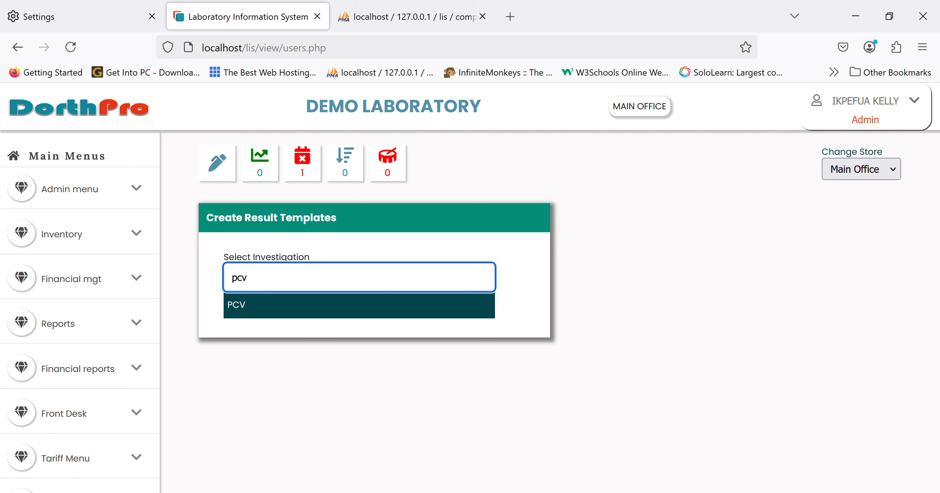
{"action": "left_click", "coordinate": [249, 312]}
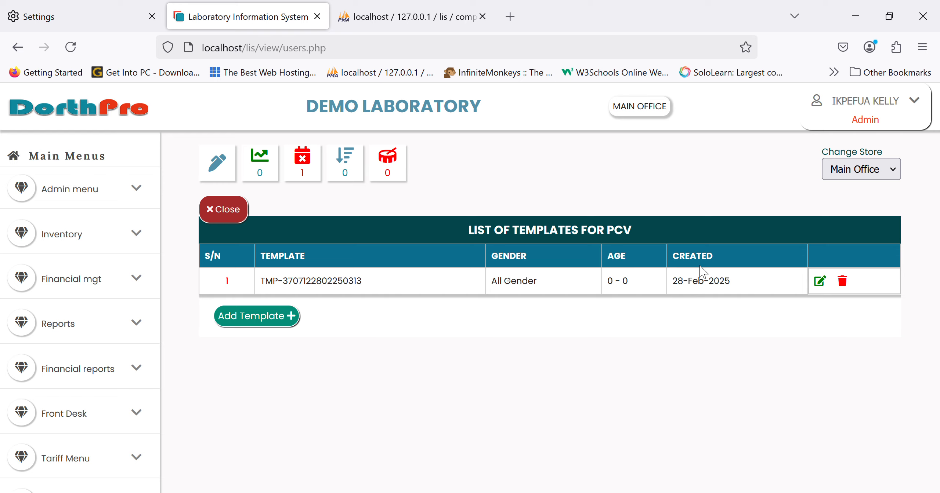
Examine the parameters, units, operators and normal values of the existing PCV template, and return to the template list without updating it
{"action": "left_click", "coordinate": [822, 281]}
{"action": "scroll", "coordinate": [585, 405], "scroll_direction": "down", "scroll_amount": 3}
{"action": "scroll", "coordinate": [583, 404], "scroll_direction": "up", "scroll_amount": 2}
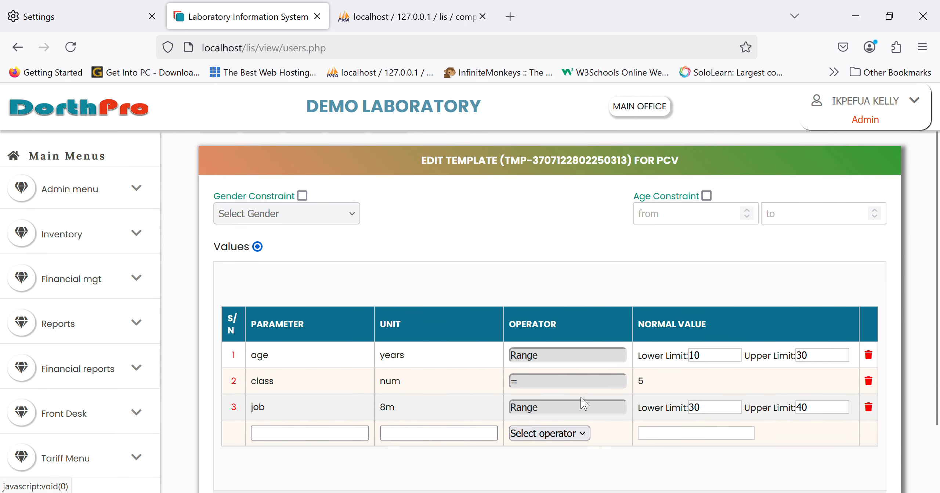
{"action": "scroll", "coordinate": [565, 362], "scroll_direction": "down", "scroll_amount": 2}
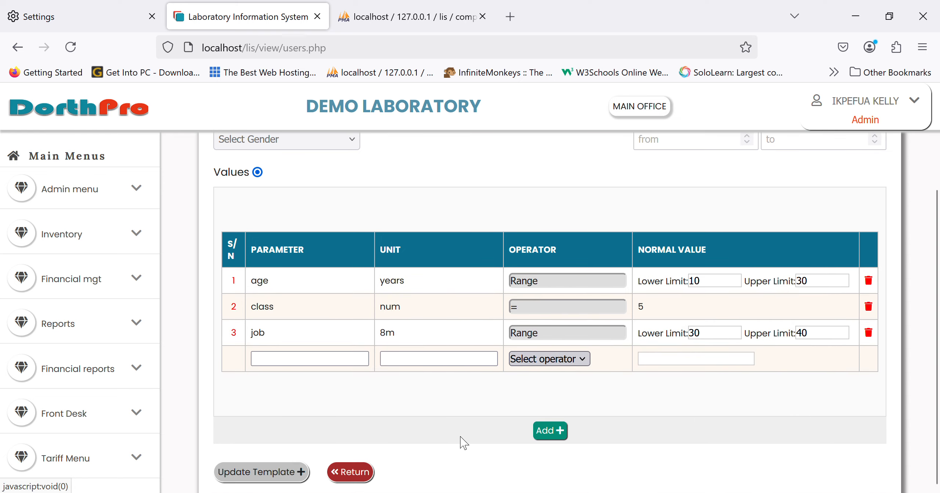
{"action": "left_click", "coordinate": [352, 472]}
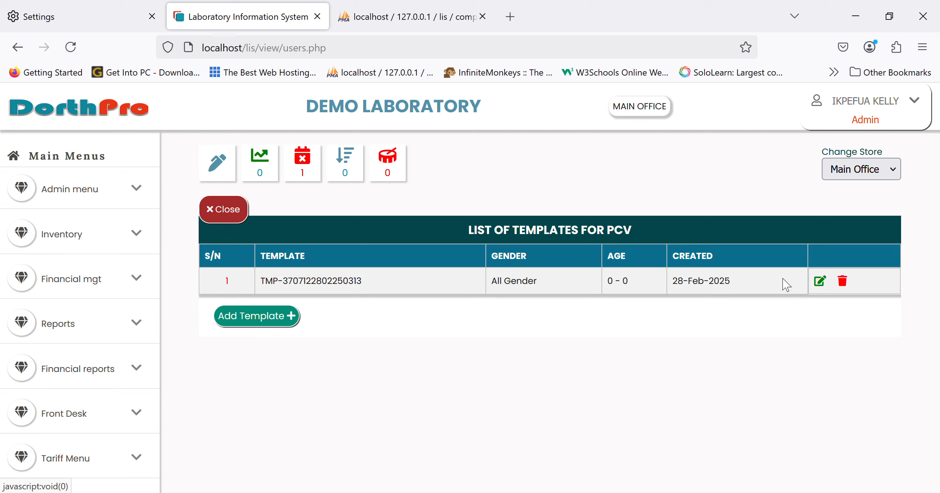
Start a new result template for PCV and examine its Normal Template text editor
{"action": "left_click", "coordinate": [264, 325]}
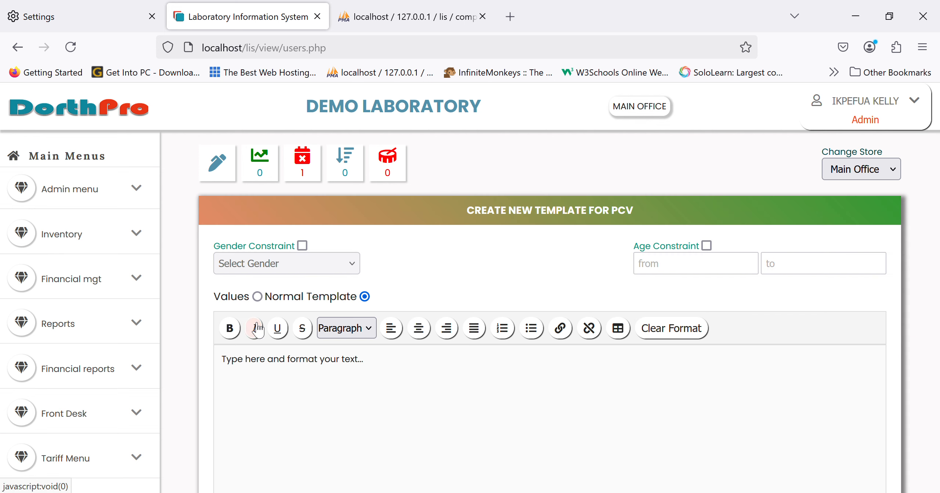
{"action": "left_click", "coordinate": [441, 380]}
{"action": "scroll", "coordinate": [440, 381], "scroll_direction": "down", "scroll_amount": 3}
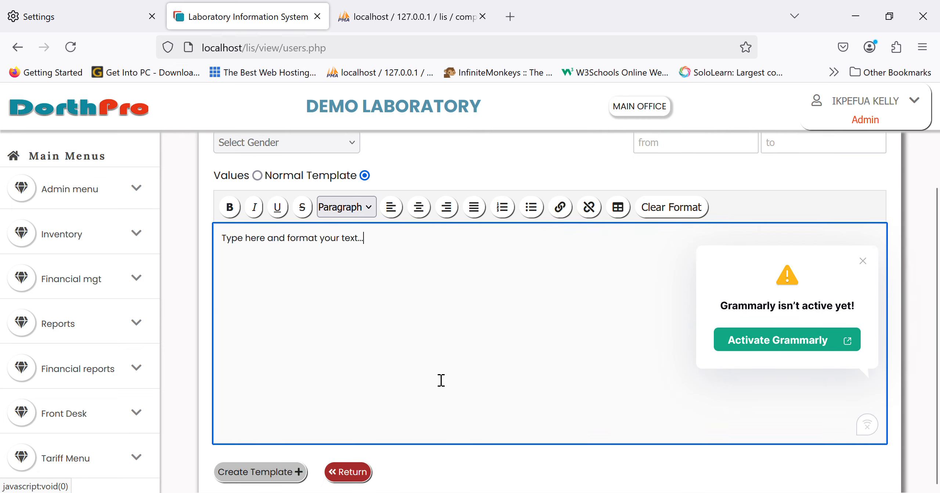
{"action": "left_click", "coordinate": [862, 262]}
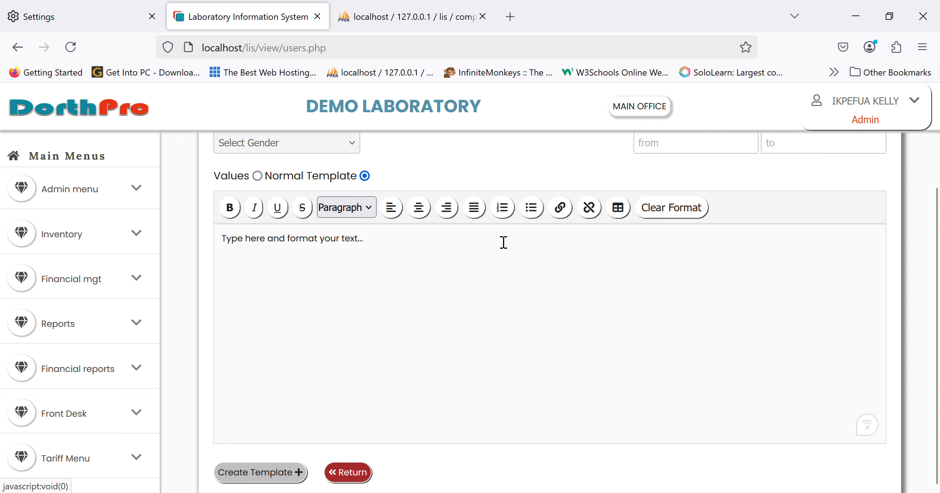
{"action": "left_click_drag", "start_coordinate": [383, 243], "coordinate": [203, 249]}
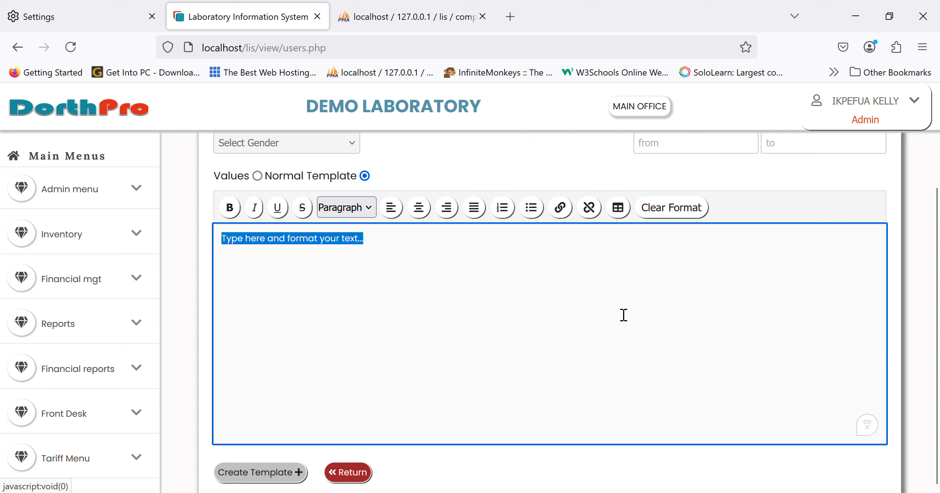
Switch the new PCV template to Values, examine its parameter, unit and operator fields, and return without creating the template
{"action": "left_click", "coordinate": [257, 177]}
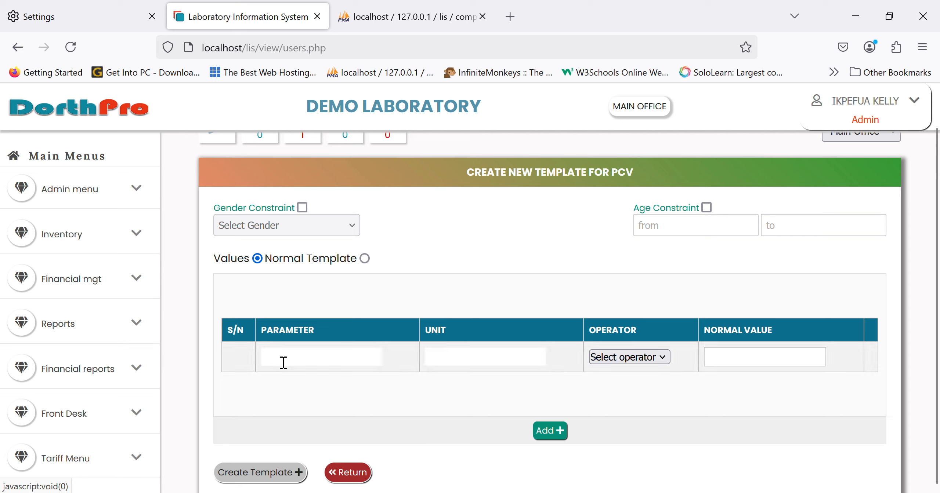
{"action": "left_click", "coordinate": [320, 360]}
{"action": "left_click", "coordinate": [467, 365]}
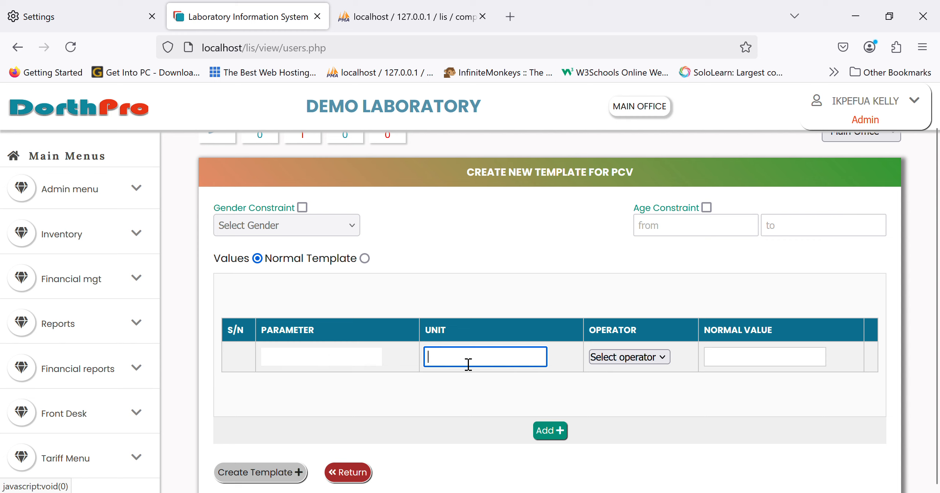
{"action": "left_click", "coordinate": [618, 359]}
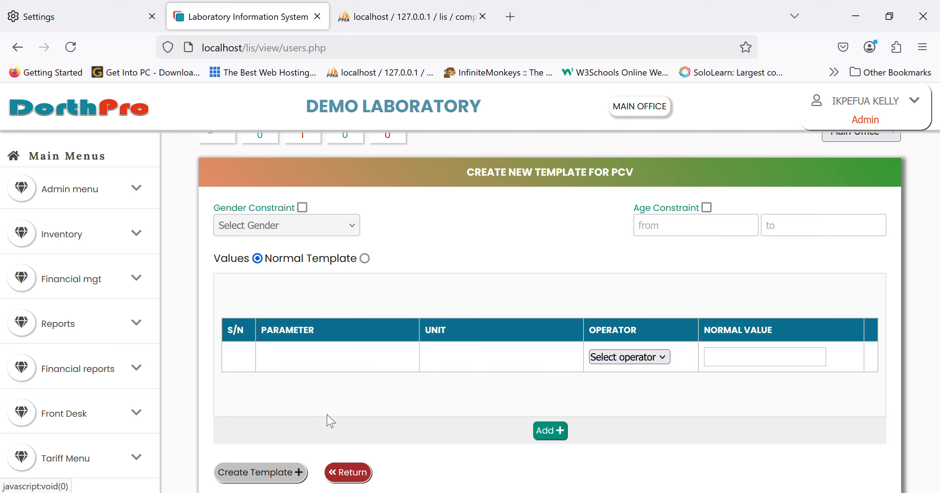
{"action": "left_click", "coordinate": [305, 363]}
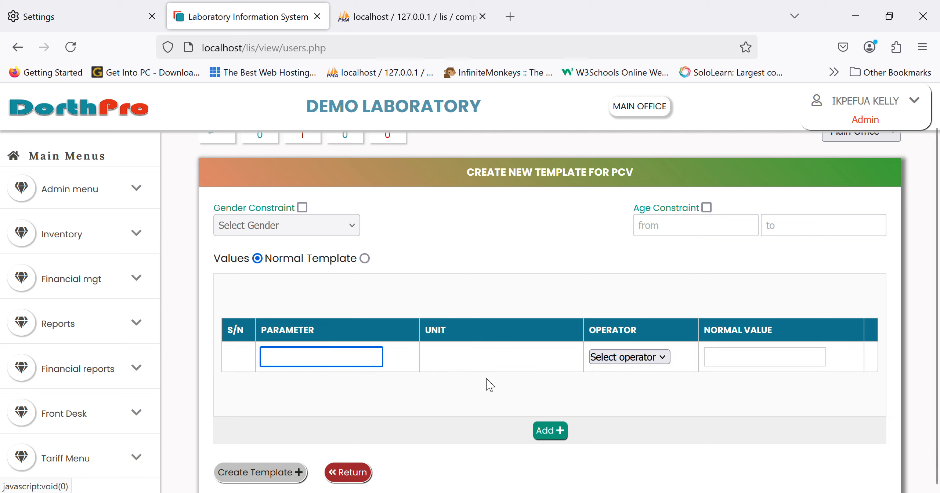
{"action": "left_click", "coordinate": [350, 472]}
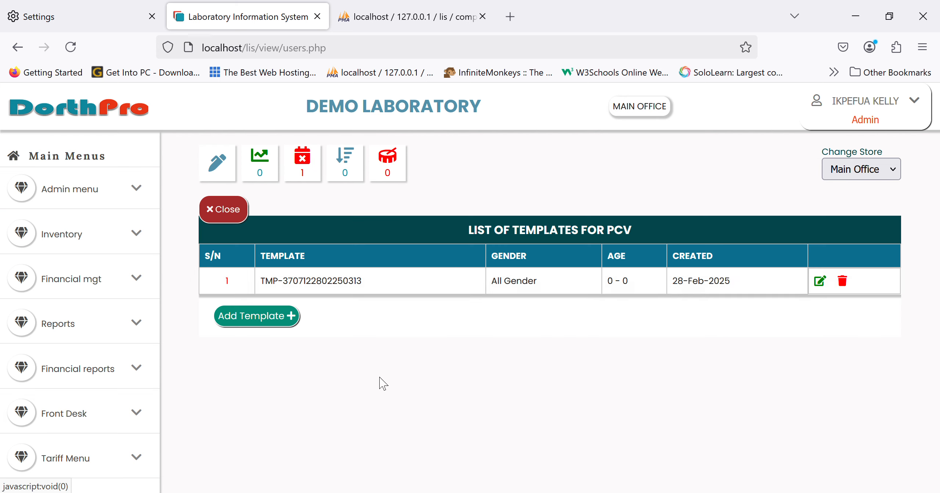
Bring up the URINALYSIS result entry form for the male patient dated 03-03-2025 among the pending results
{"action": "scroll", "coordinate": [59, 360], "scroll_direction": "down", "scroll_amount": 5}
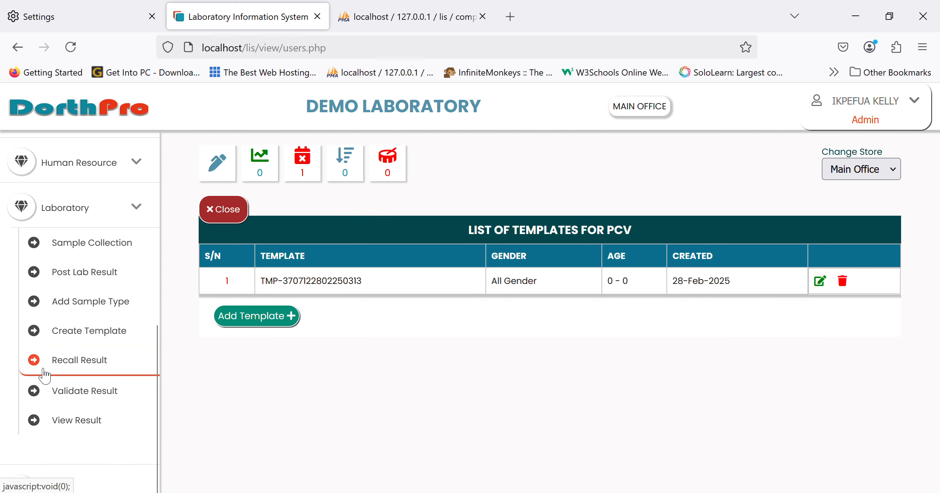
{"action": "left_click", "coordinate": [109, 281]}
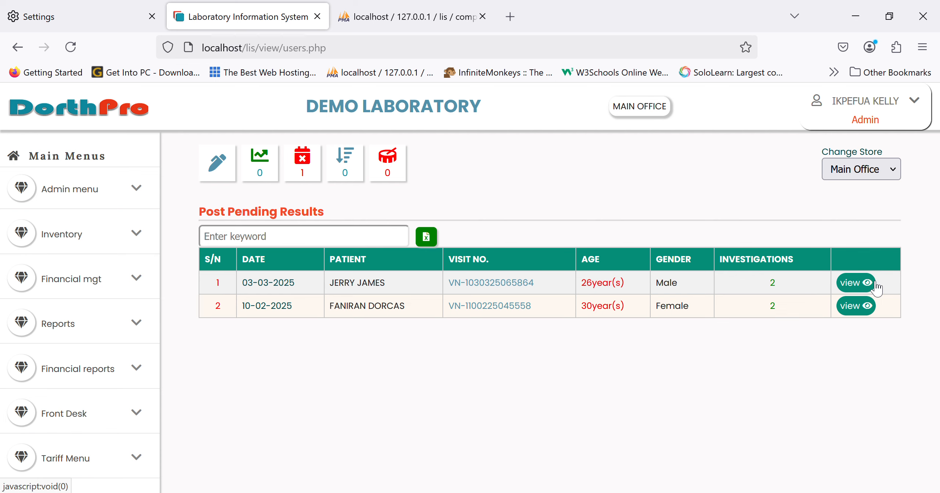
{"action": "left_click", "coordinate": [875, 284]}
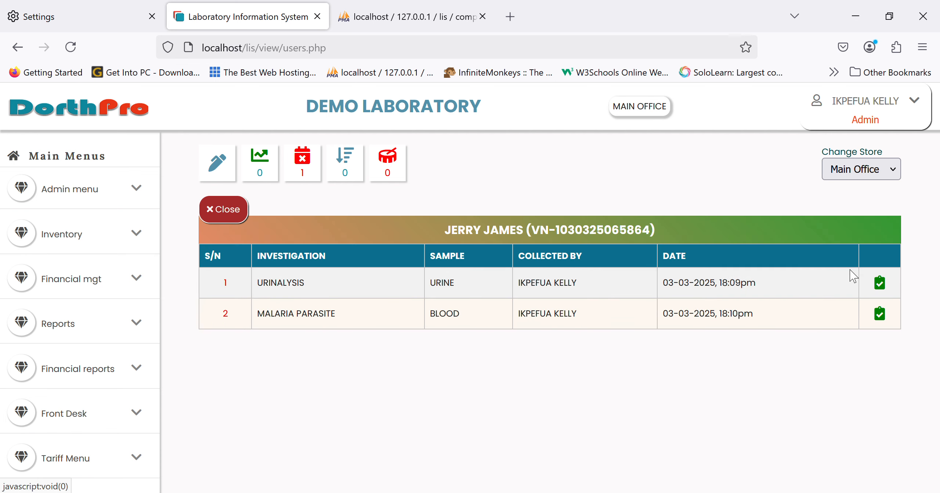
{"action": "left_click", "coordinate": [884, 288]}
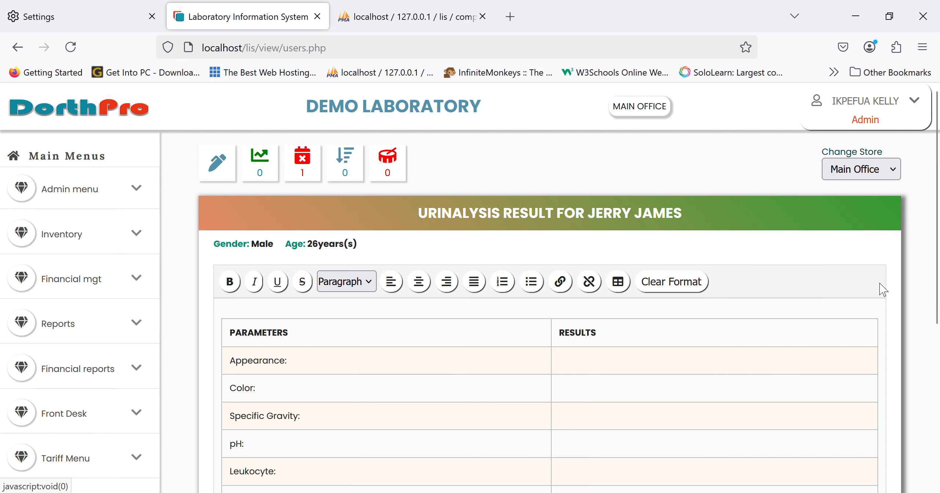
{"action": "scroll", "coordinate": [594, 369], "scroll_direction": "down", "scroll_amount": 3}
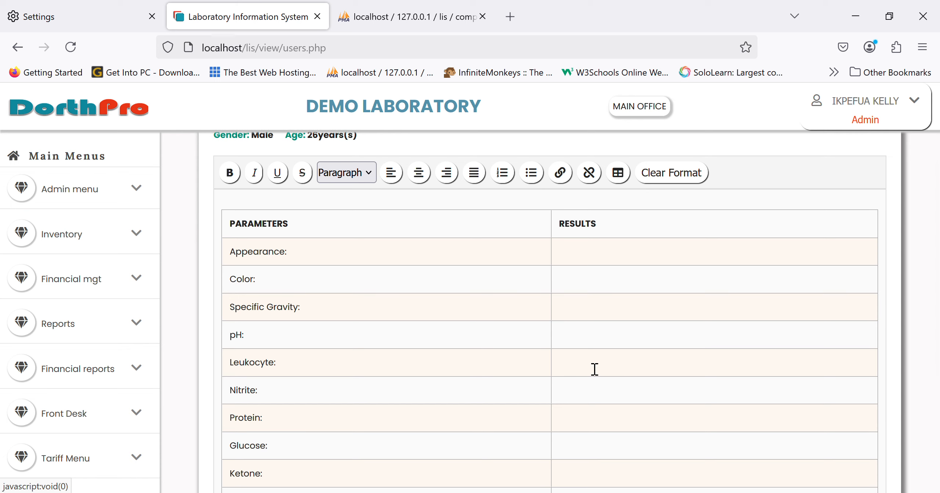
{"action": "scroll", "coordinate": [594, 370], "scroll_direction": "down", "scroll_amount": 3}
{"action": "scroll", "coordinate": [594, 370], "scroll_direction": "up", "scroll_amount": 1}
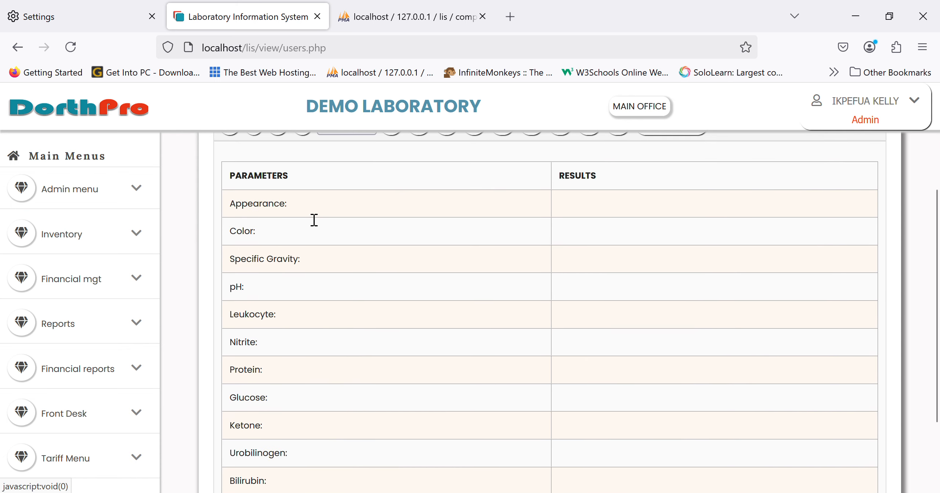
{"action": "left_click", "coordinate": [638, 213]}
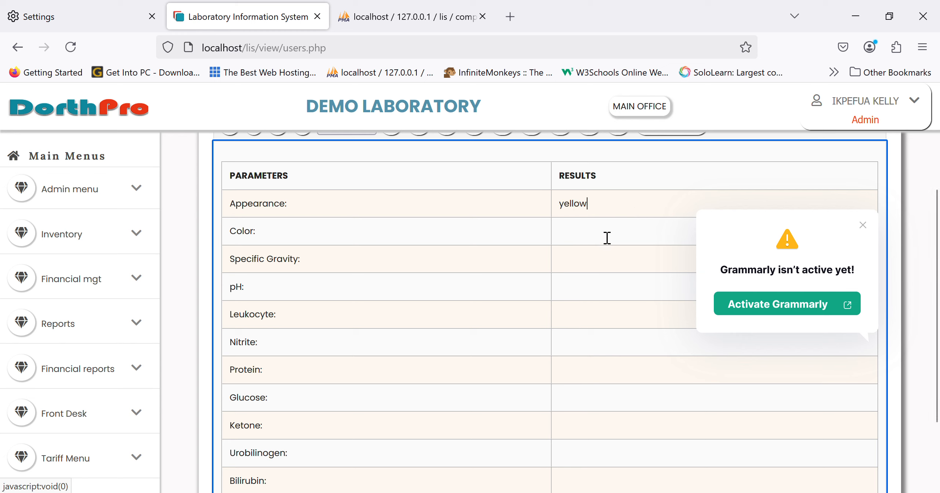
{"action": "left_click_drag", "start_coordinate": [593, 214], "coordinate": [558, 211]}
{"action": "type", "text": "pale"}
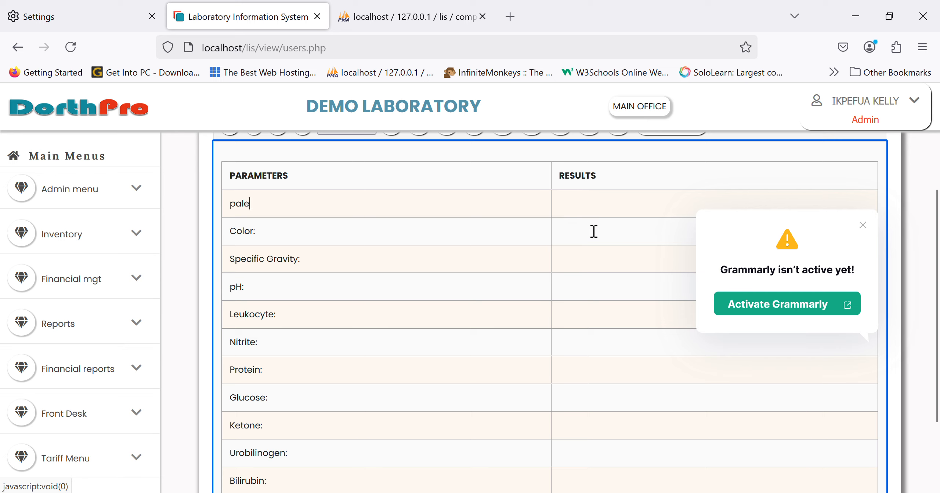
{"action": "key", "text": "ctrl+z"}
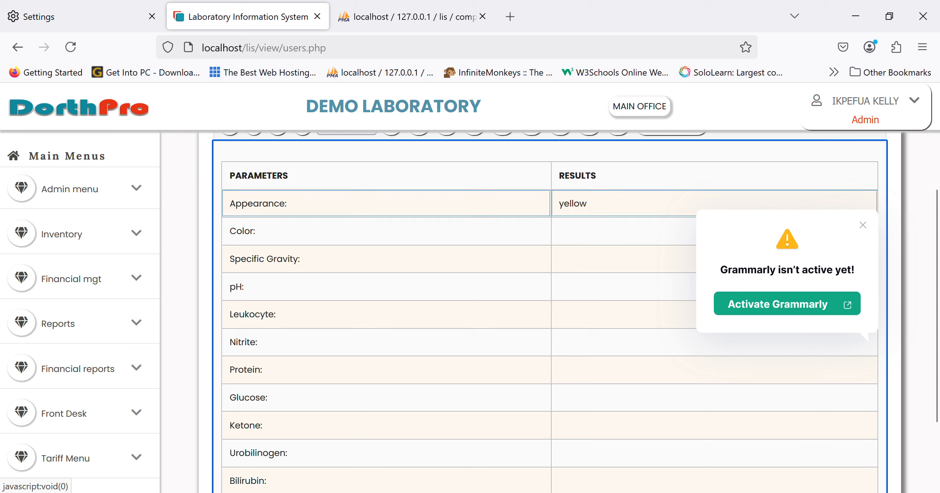
Fill in Appearance pale, Color yelow, Specific Gravity 89789, pH hghy7i, Leukocyte jkhjk and Nitrite jjk, and post the urinalysis result
{"action": "left_click", "coordinate": [624, 216]}
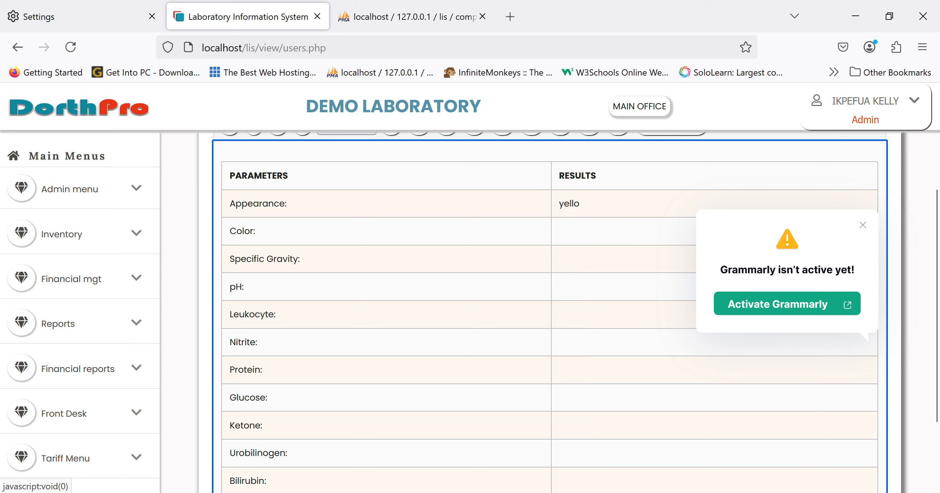
{"action": "type", "text": "pale"}
{"action": "type", "text": "89789"}
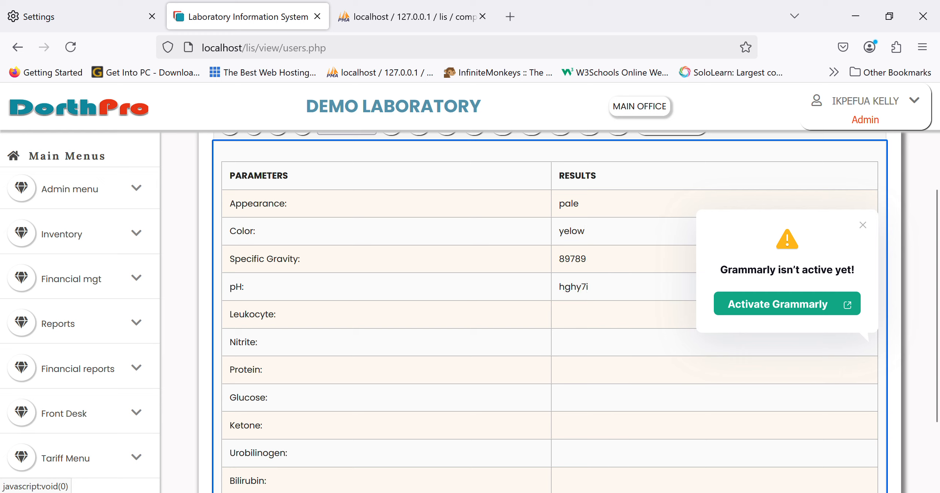
{"action": "type", "text": "jkhjk"}
{"action": "scroll", "coordinate": [291, 411], "scroll_direction": "down", "scroll_amount": 3}
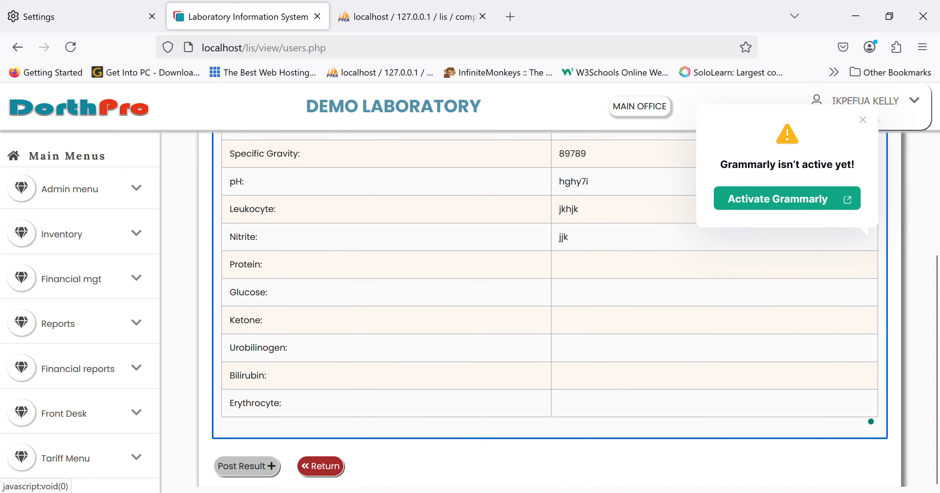
{"action": "left_click", "coordinate": [233, 473]}
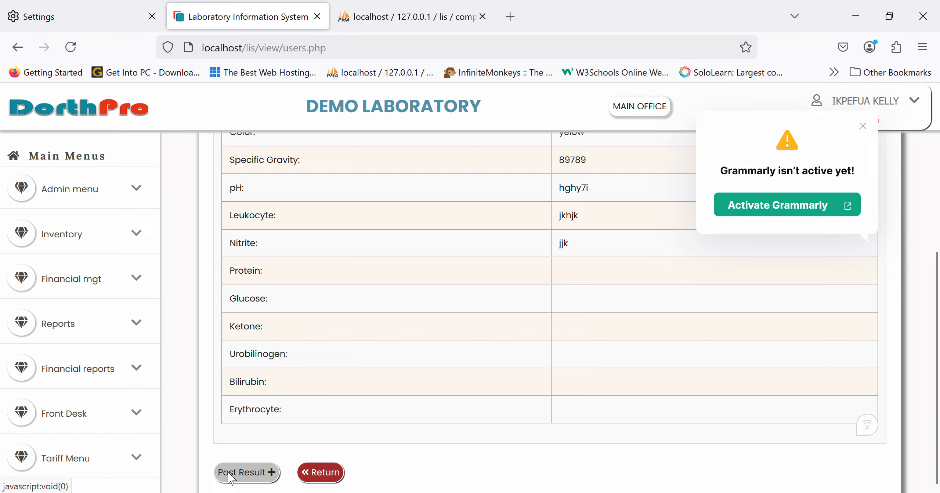
{"action": "left_click", "coordinate": [518, 316]}
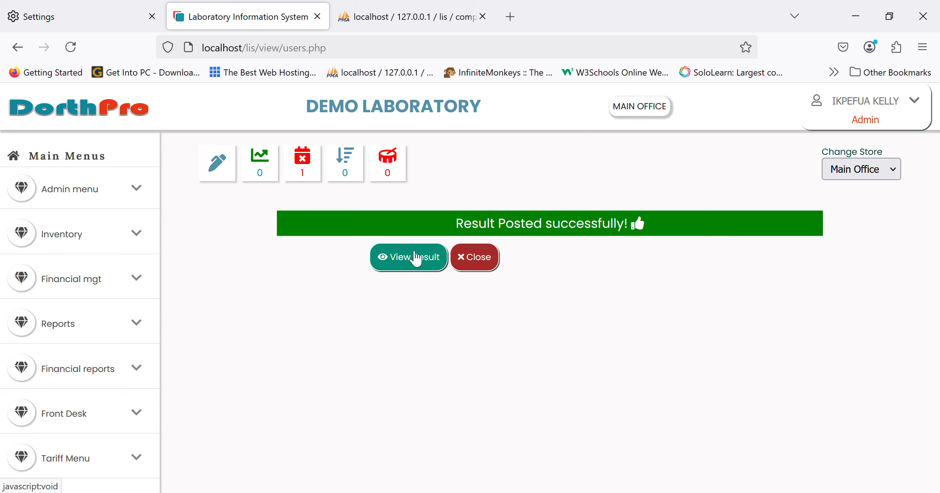
View the posted urinalysis test result, including its parameters and the options for printing or sending it
{"action": "left_click", "coordinate": [416, 259]}
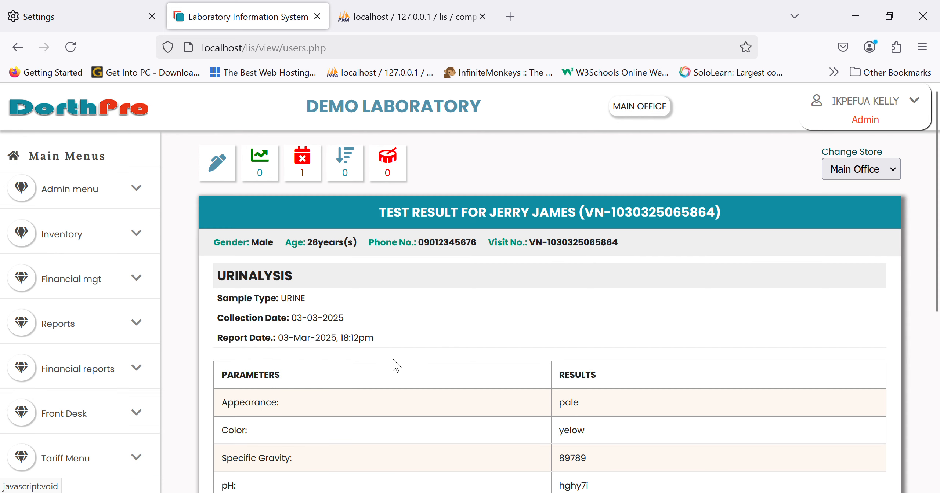
{"action": "scroll", "coordinate": [395, 366], "scroll_direction": "down", "scroll_amount": 5}
{"action": "scroll", "coordinate": [395, 366], "scroll_direction": "down", "scroll_amount": 2}
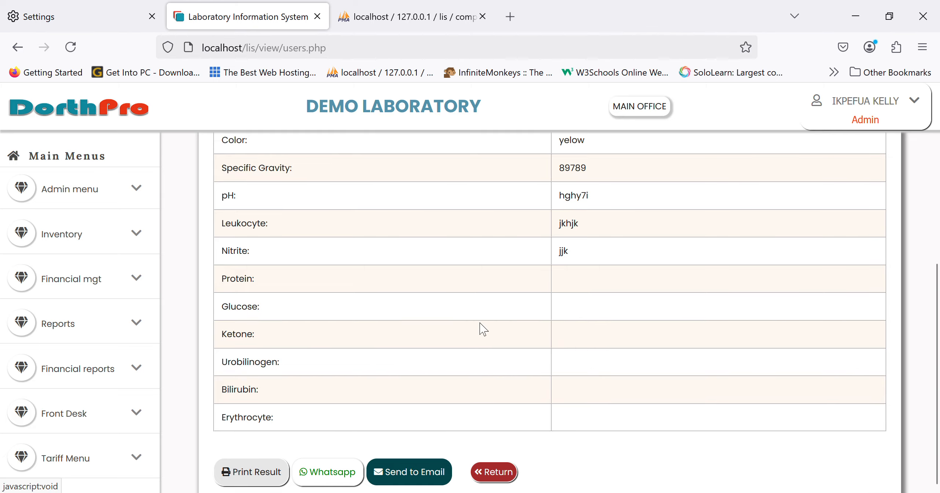
{"action": "scroll", "coordinate": [483, 330], "scroll_direction": "up", "scroll_amount": 3}
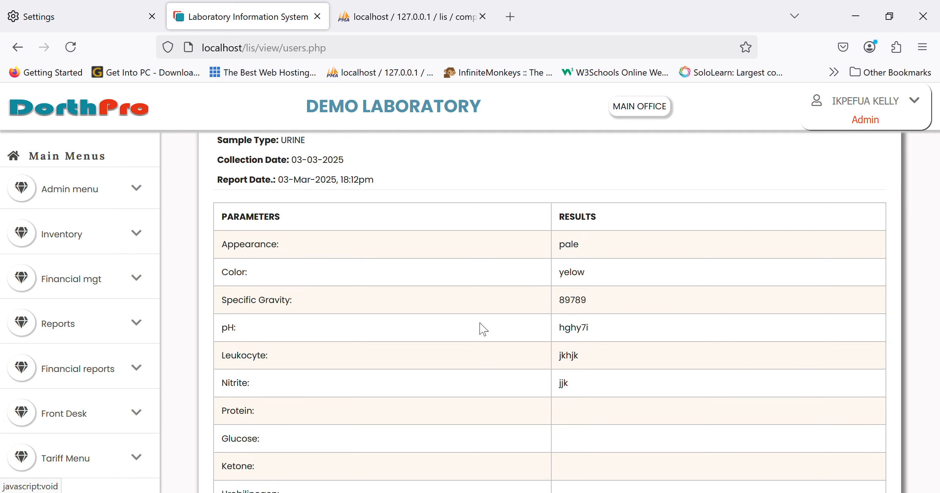
{"action": "scroll", "coordinate": [483, 329], "scroll_direction": "down", "scroll_amount": 3}
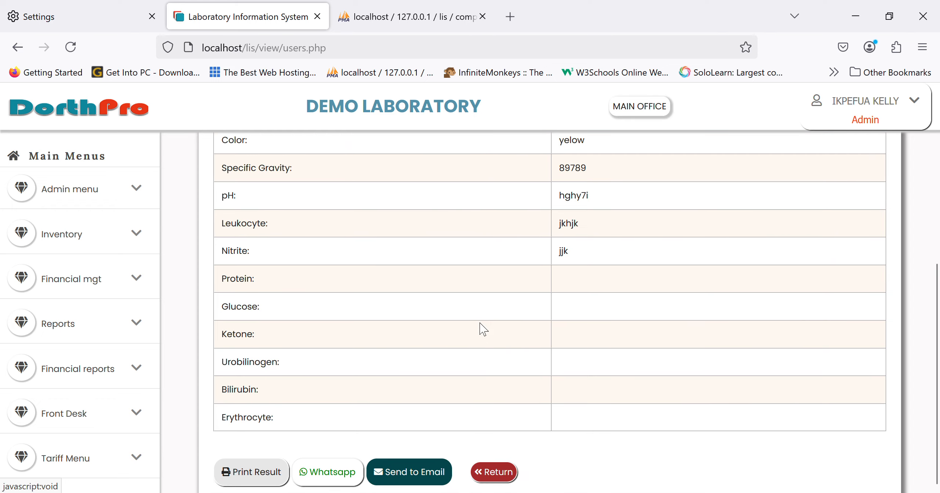
Review the URINALYSIS result entered on 03-Mar-2025 in the results awaiting validation, and validate it
{"action": "scroll", "coordinate": [122, 418], "scroll_direction": "down", "scroll_amount": 8}
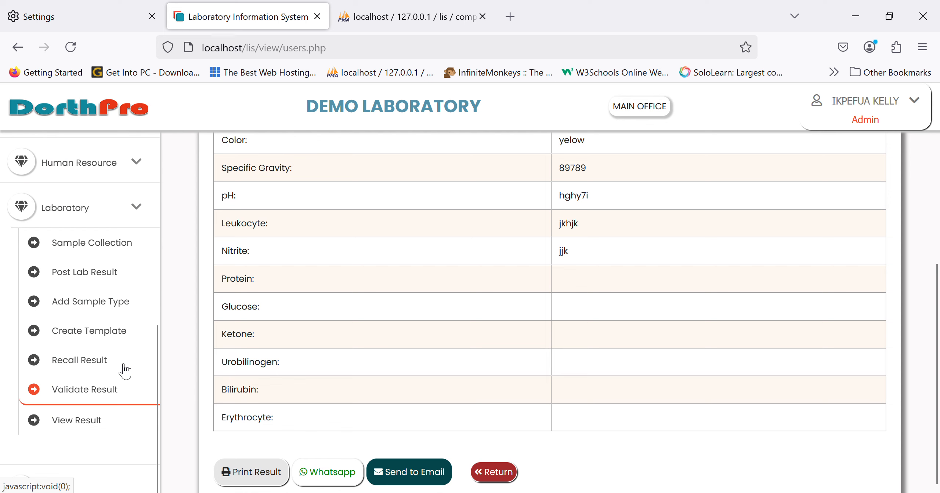
{"action": "left_click", "coordinate": [109, 402]}
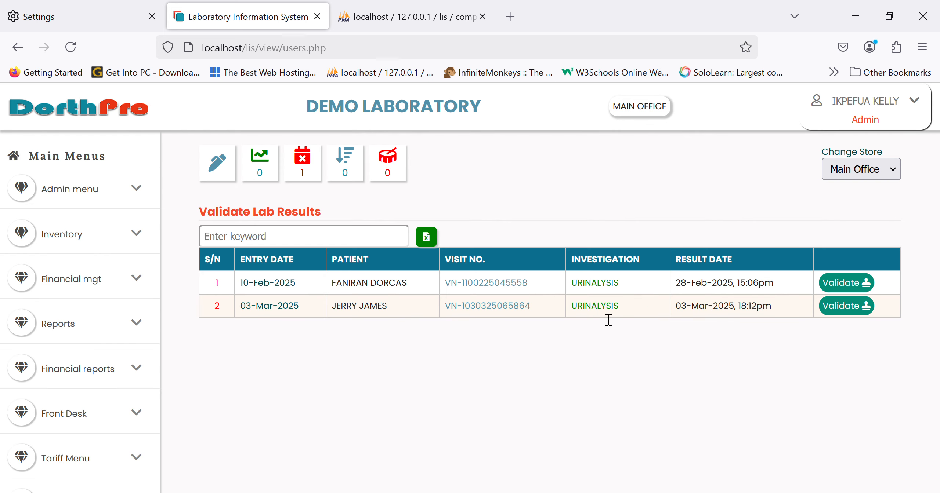
{"action": "left_click", "coordinate": [850, 312]}
{"action": "scroll", "coordinate": [607, 370], "scroll_direction": "down", "scroll_amount": 2}
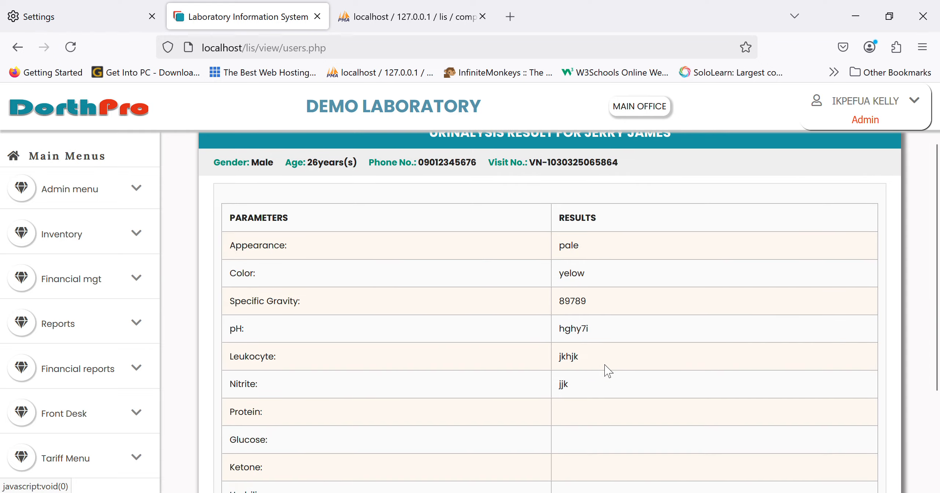
{"action": "scroll", "coordinate": [607, 370], "scroll_direction": "down", "scroll_amount": 3}
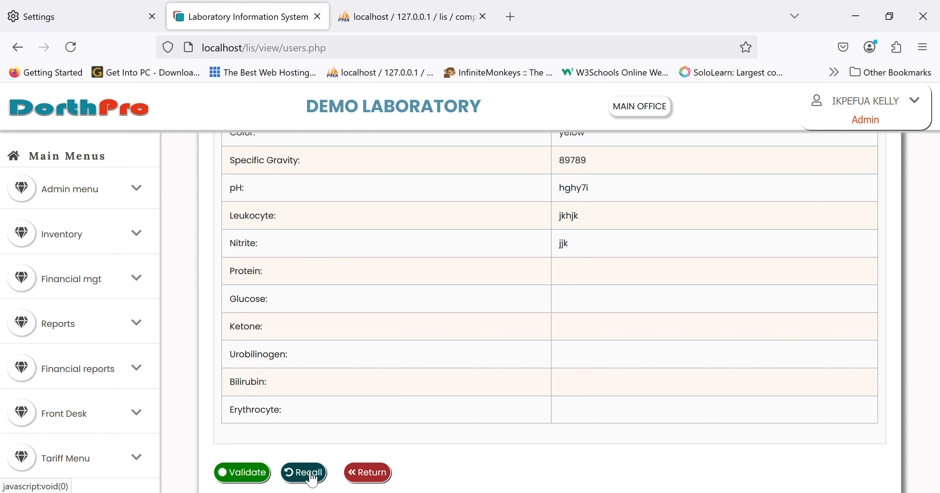
{"action": "left_click", "coordinate": [261, 477]}
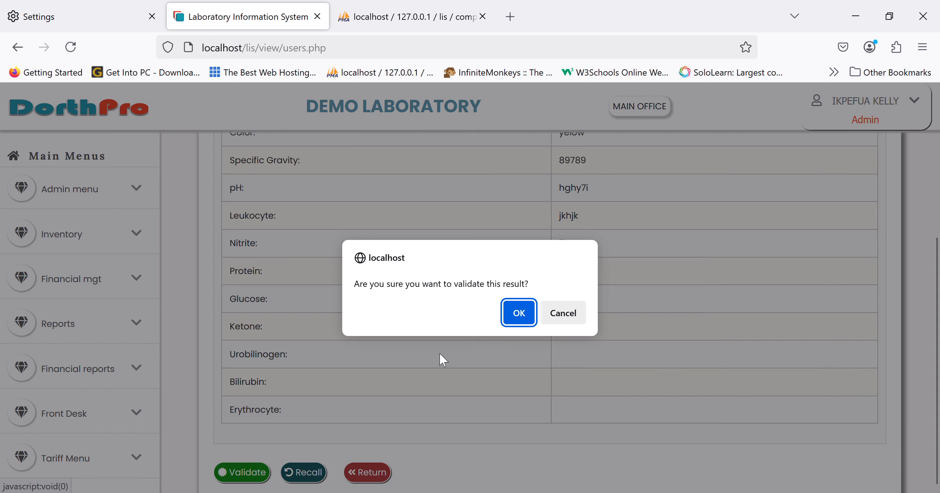
{"action": "left_click", "coordinate": [511, 319]}
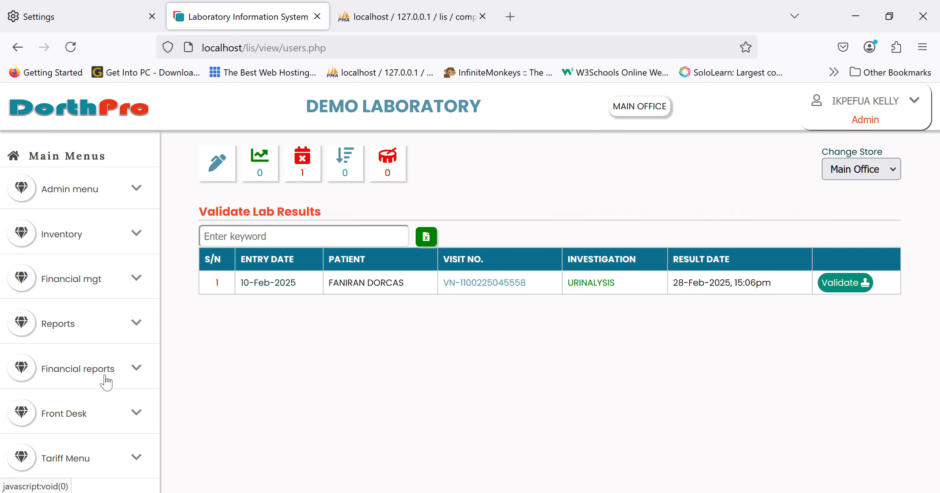
Look up the male patient in the lab result viewer and examine his validated urinalysis result from 03-Mar-2025
{"action": "scroll", "coordinate": [30, 384], "scroll_direction": "down", "scroll_amount": 8}
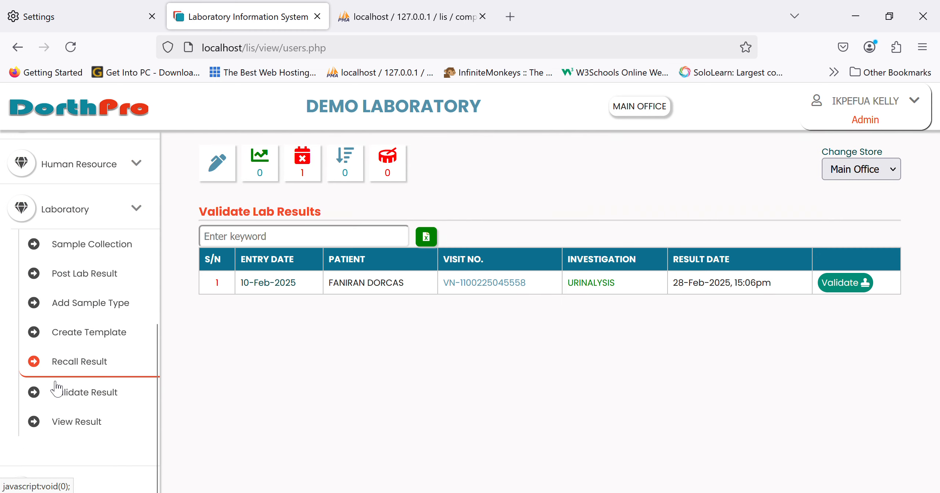
{"action": "left_click", "coordinate": [92, 422]}
{"action": "left_click", "coordinate": [285, 288]}
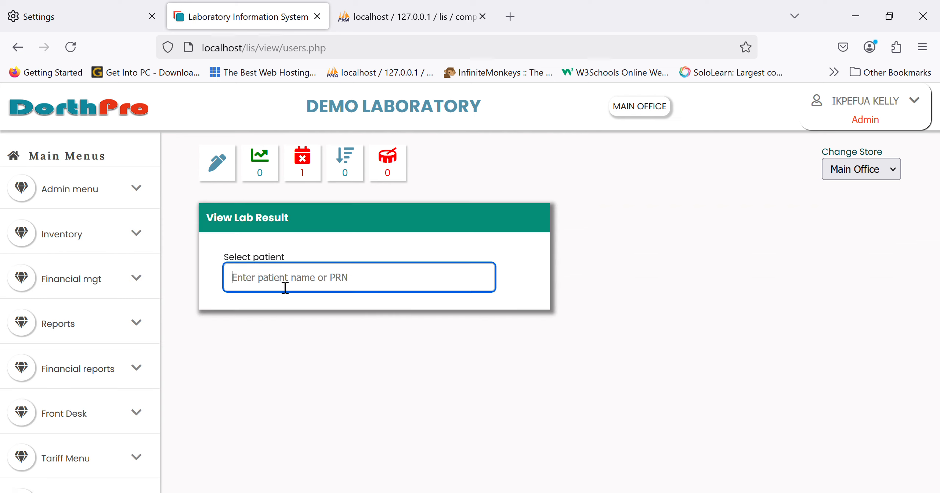
{"action": "type", "text": "jerry"}
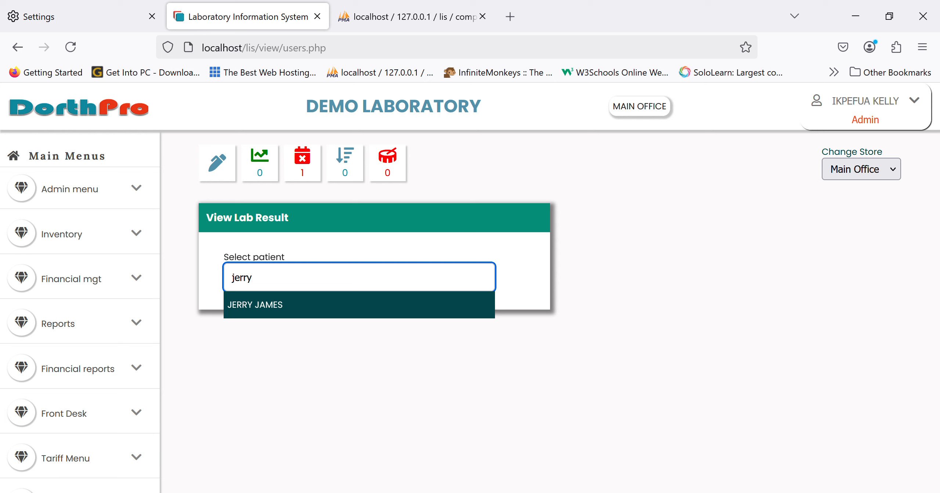
{"action": "left_click", "coordinate": [277, 306]}
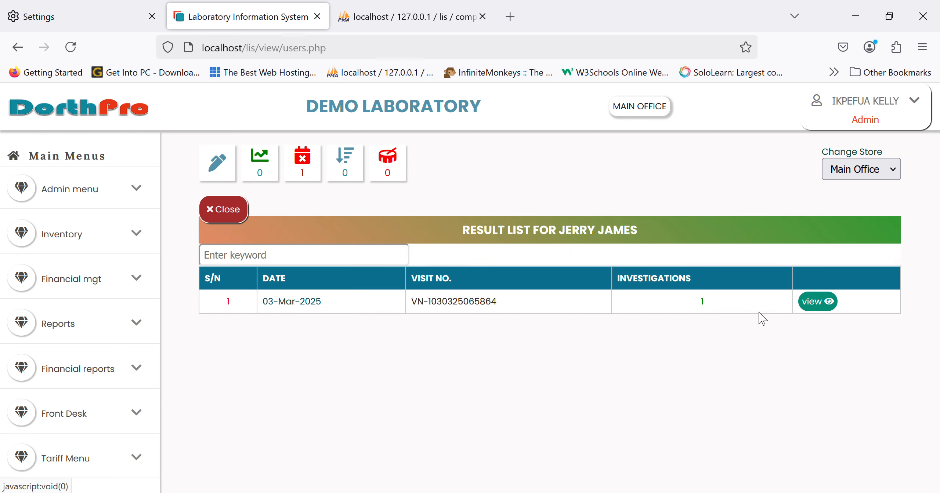
{"action": "left_click", "coordinate": [816, 301]}
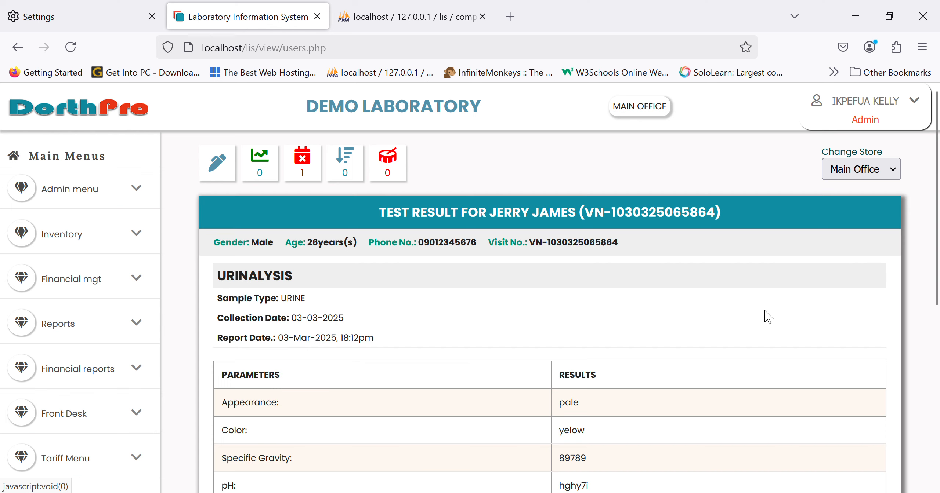
{"action": "scroll", "coordinate": [598, 362], "scroll_direction": "down", "scroll_amount": 5}
{"action": "scroll", "coordinate": [599, 362], "scroll_direction": "up", "scroll_amount": 4}
{"action": "scroll", "coordinate": [598, 362], "scroll_direction": "down", "scroll_amount": 5}
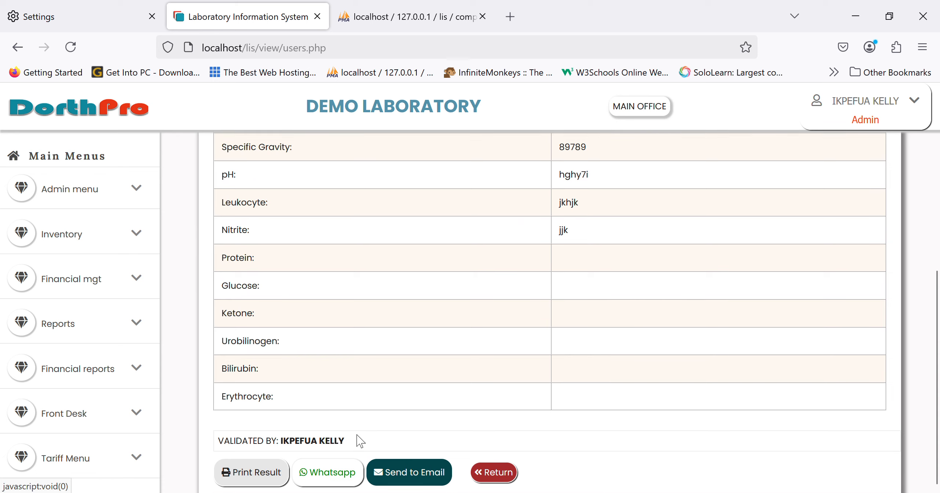
Preview the printout of the patient's urinalysis result and cancel the printing
{"action": "left_click", "coordinate": [278, 473]}
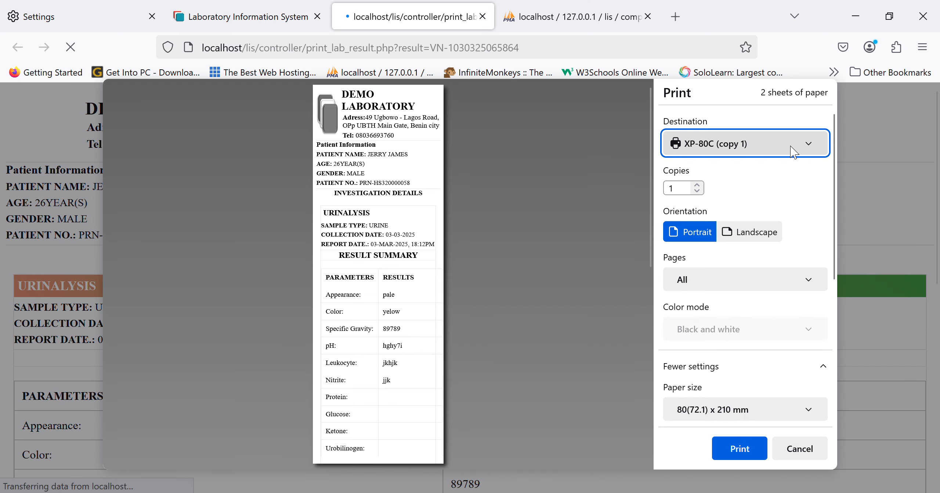
{"action": "left_click", "coordinate": [758, 175]}
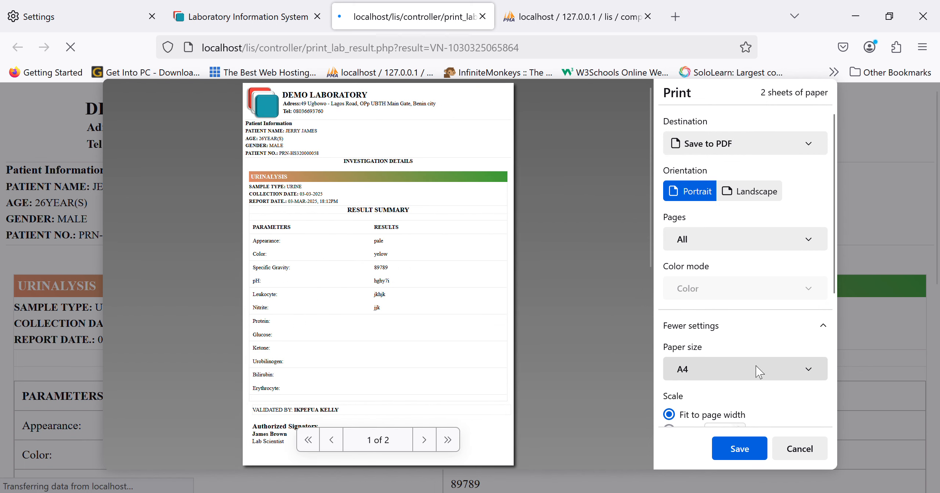
{"action": "left_click", "coordinate": [799, 450]}
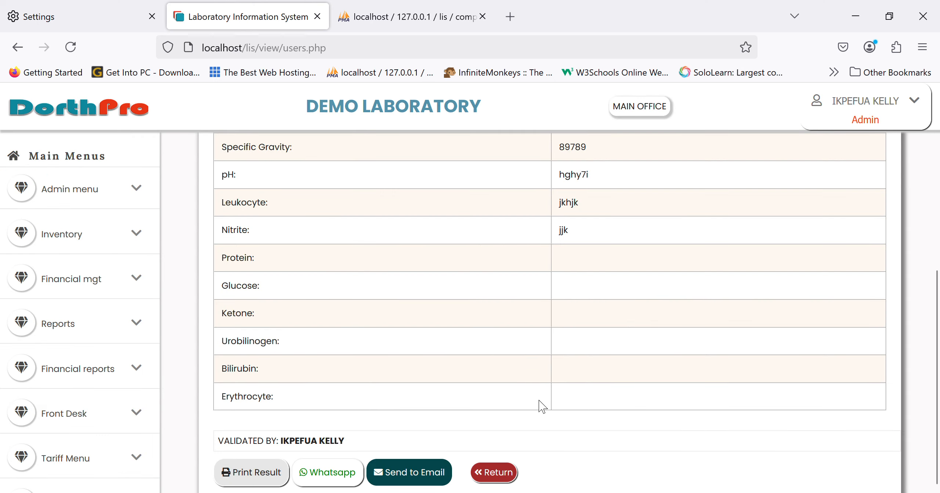
Try to send the urinalysis result through WhatsApp, and send it to the patient's email
{"action": "left_click", "coordinate": [330, 477]}
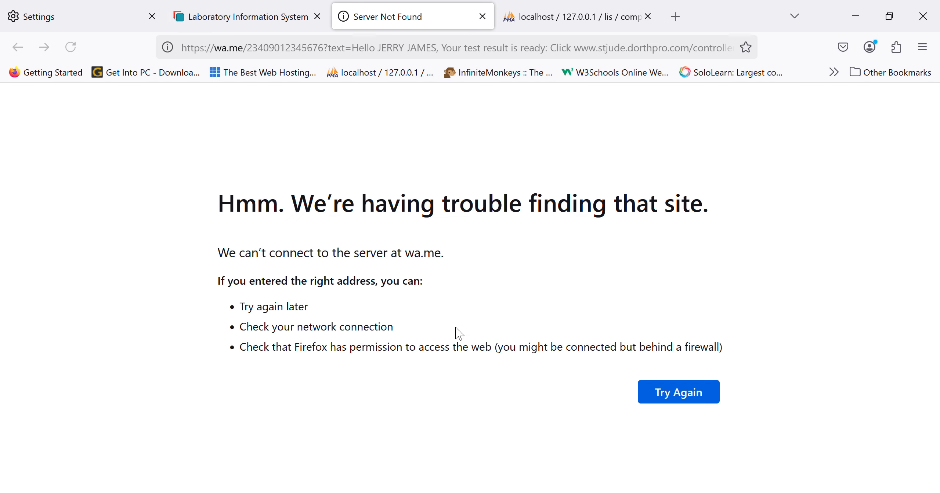
{"action": "left_click", "coordinate": [271, 2]}
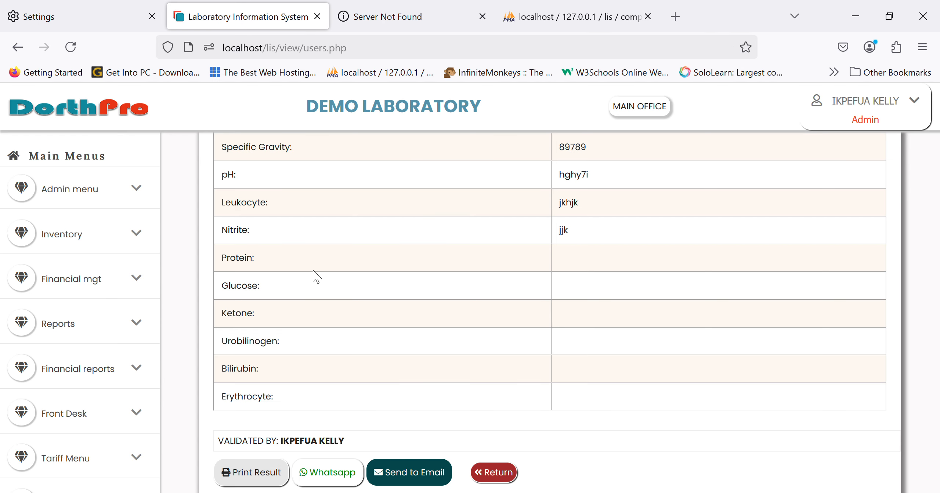
{"action": "left_click", "coordinate": [406, 472]}
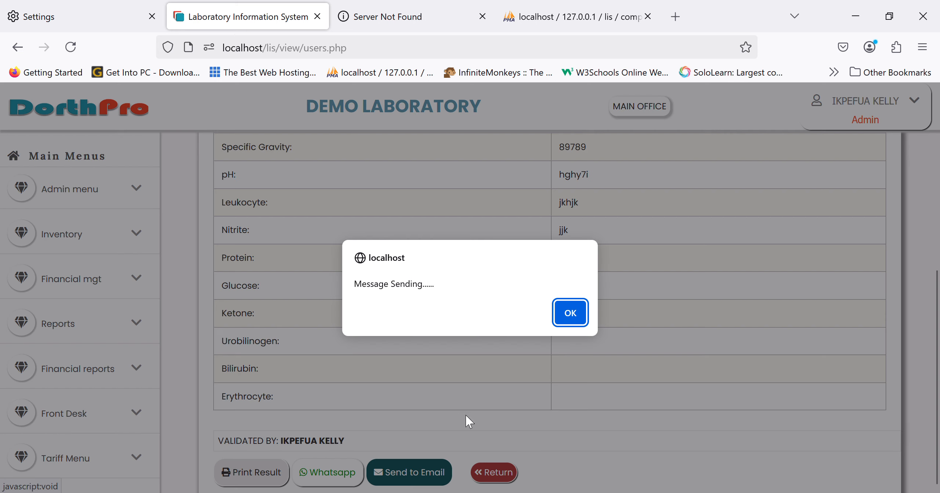
{"action": "left_click", "coordinate": [570, 312]}
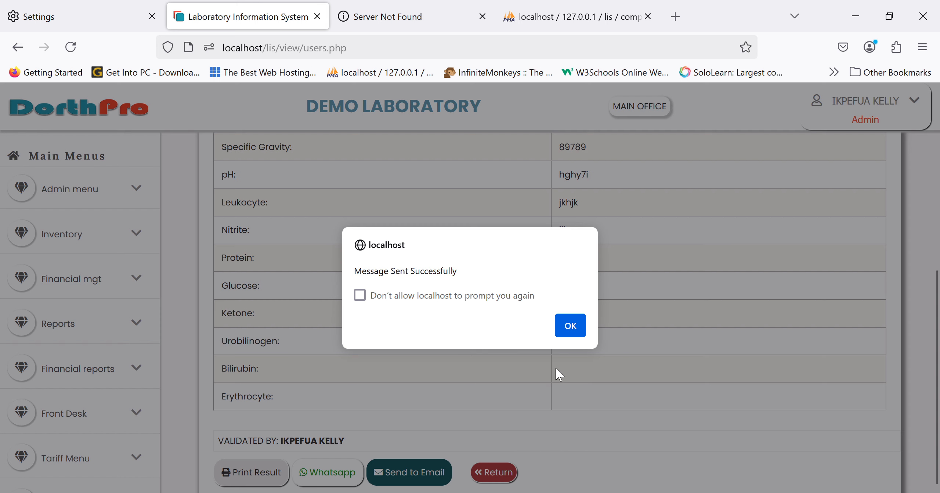
{"action": "left_click", "coordinate": [570, 326]}
Bring up the MALARIA PARASITE result entry form for the male patient dated 03-03-2025 among the pending results
{"action": "scroll", "coordinate": [154, 382], "scroll_direction": "down", "scroll_amount": 8}
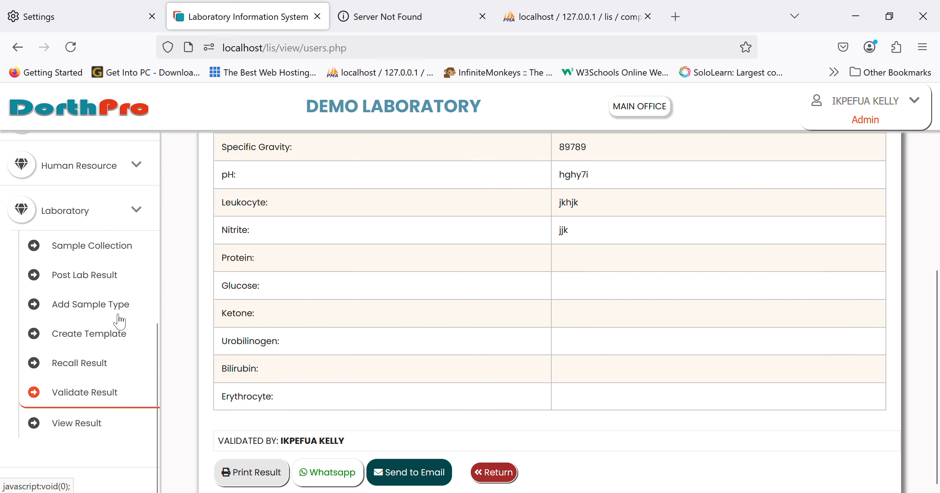
{"action": "left_click", "coordinate": [106, 279]}
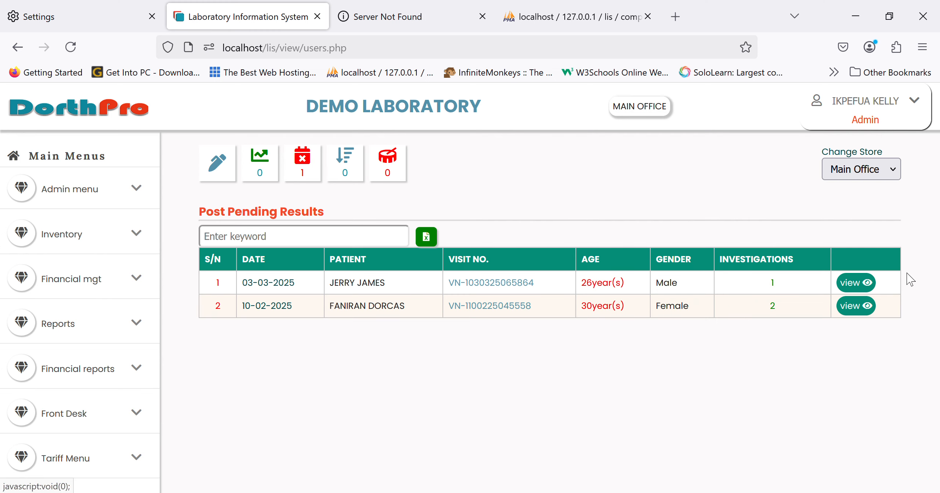
{"action": "left_click", "coordinate": [869, 288]}
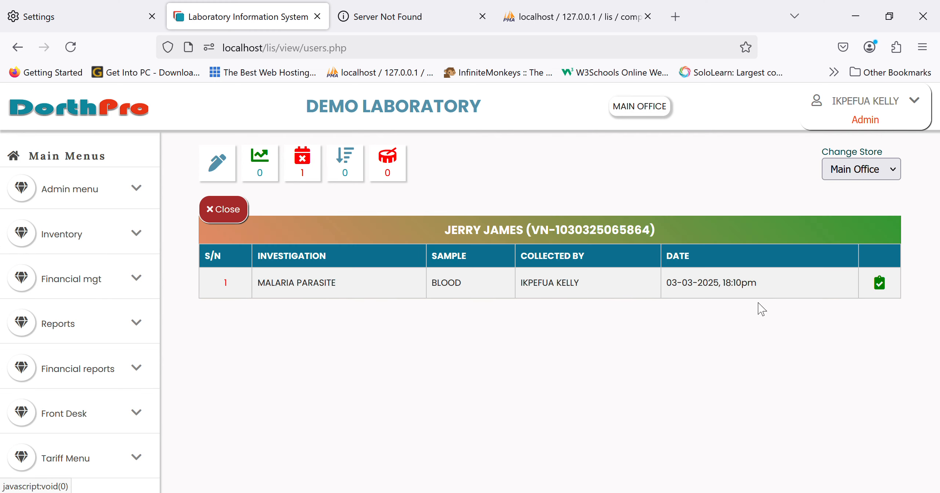
{"action": "left_click", "coordinate": [887, 287]}
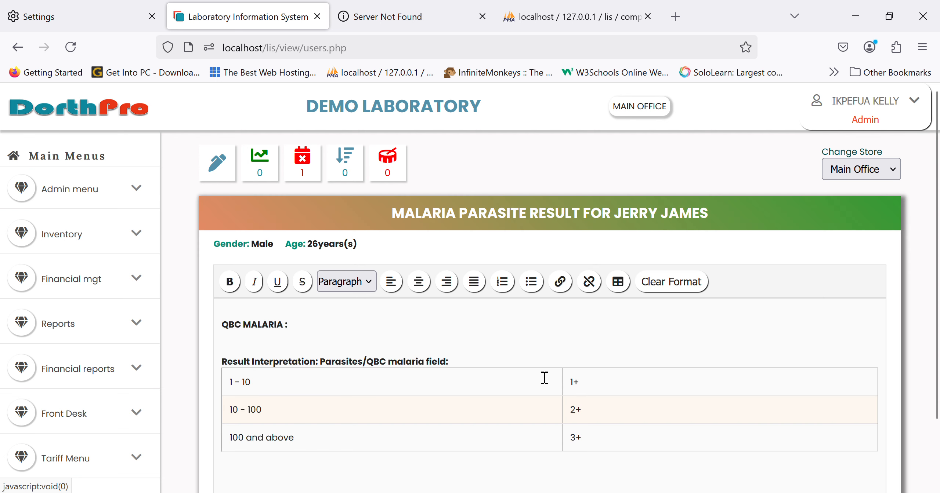
Enter 2+ for QBC MALARIA, add the note ghjgjh below the interpretation table, and post the malaria parasite result
{"action": "left_click", "coordinate": [414, 339]}
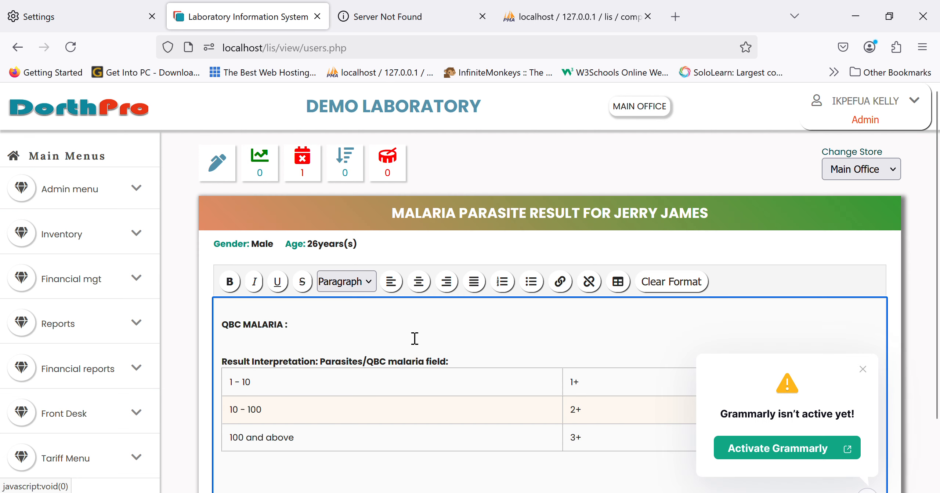
{"action": "left_click", "coordinate": [375, 475]}
{"action": "scroll", "coordinate": [375, 474], "scroll_direction": "down", "scroll_amount": 1}
{"action": "type", "text": "ghjgjh"}
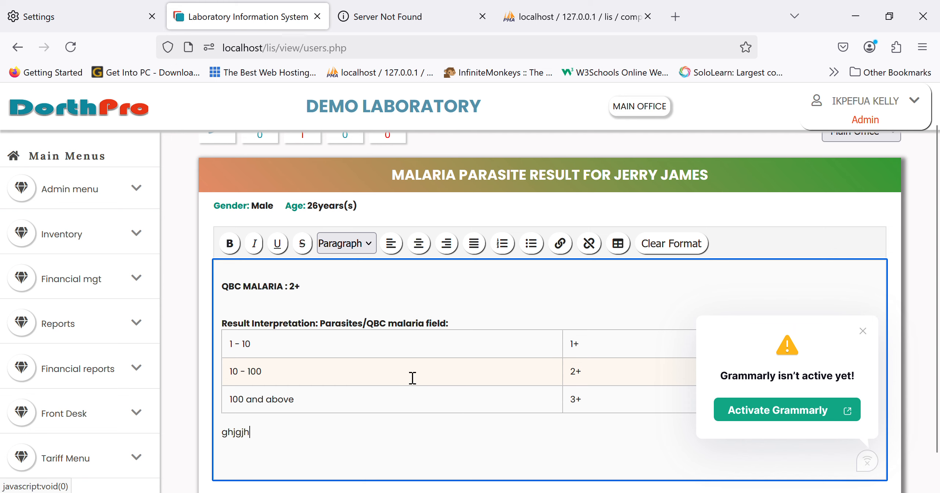
{"action": "scroll", "coordinate": [385, 392], "scroll_direction": "down", "scroll_amount": 1}
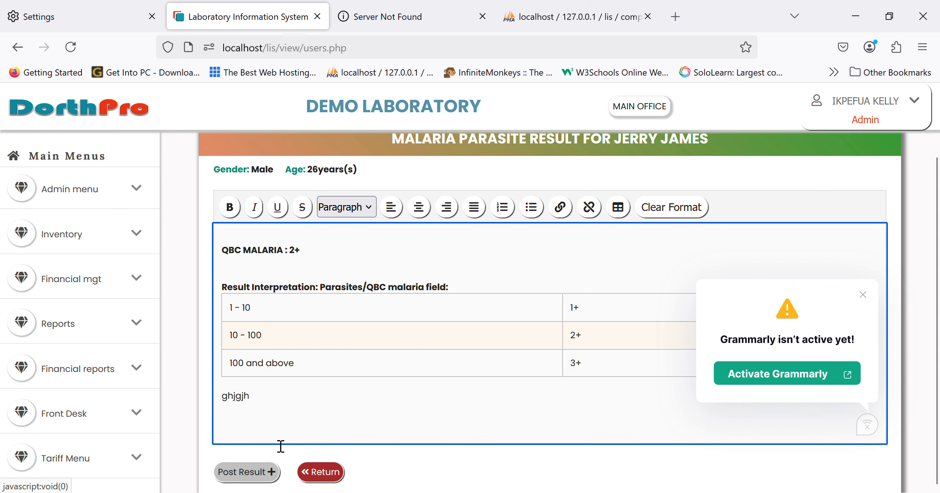
{"action": "left_click", "coordinate": [246, 474]}
{"action": "key", "text": "Return"}
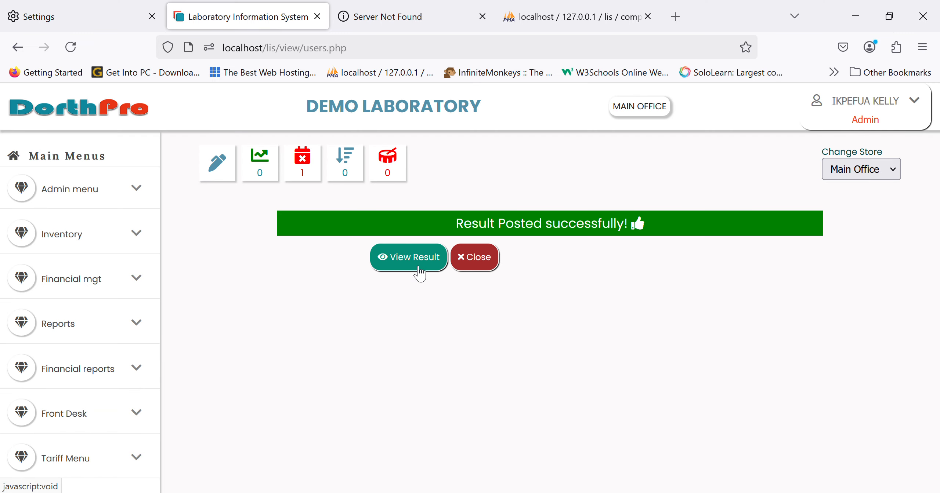
View the posted malaria parasite result in the patient's full test report
{"action": "left_click", "coordinate": [419, 271]}
{"action": "scroll", "coordinate": [375, 361], "scroll_direction": "down", "scroll_amount": 5}
{"action": "scroll", "coordinate": [378, 365], "scroll_direction": "down", "scroll_amount": 8}
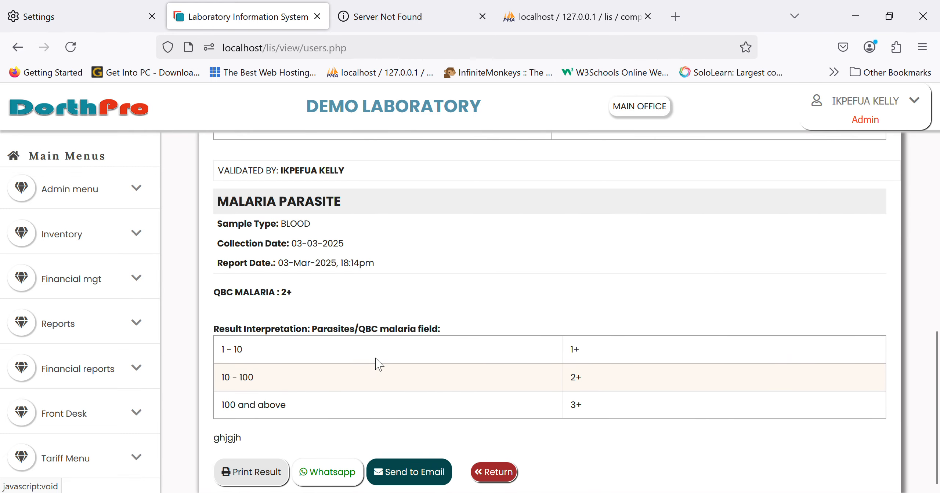
View today's revenue report by invoice and the profit and loss statement among the financial reports
{"action": "scroll", "coordinate": [93, 420], "scroll_direction": "down", "scroll_amount": 8}
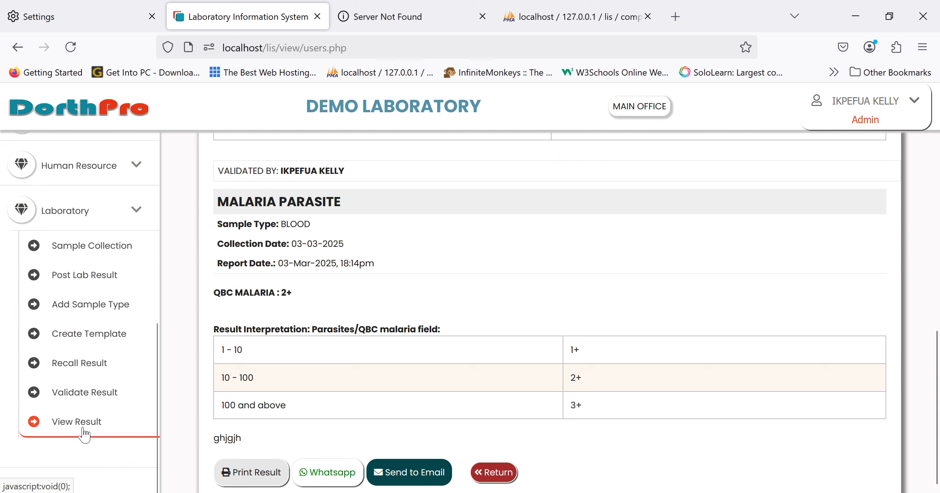
{"action": "left_click", "coordinate": [100, 211]}
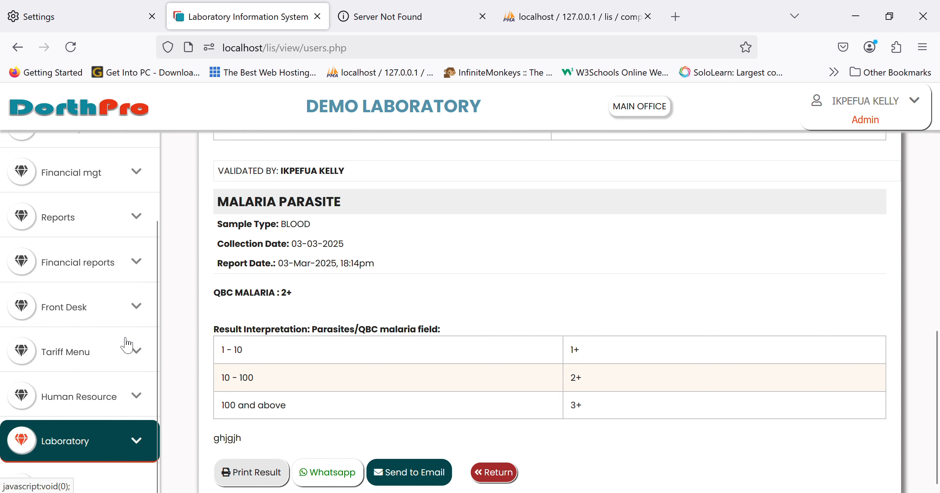
{"action": "left_click", "coordinate": [113, 262]}
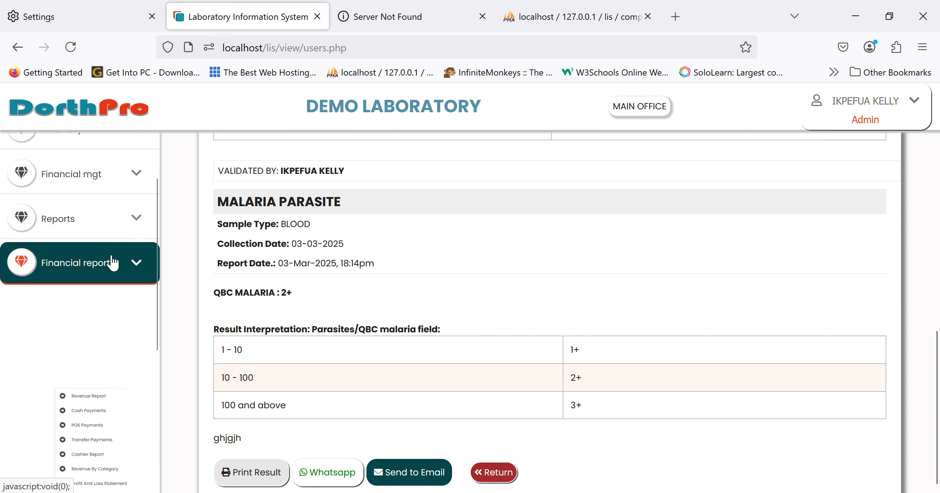
{"action": "scroll", "coordinate": [95, 336], "scroll_direction": "down", "scroll_amount": 1}
{"action": "left_click", "coordinate": [110, 282]}
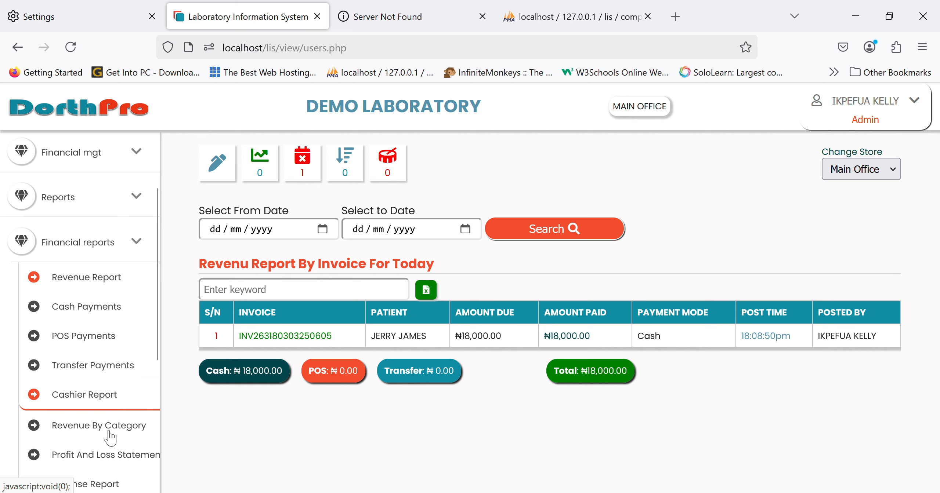
{"action": "left_click", "coordinate": [105, 454]}
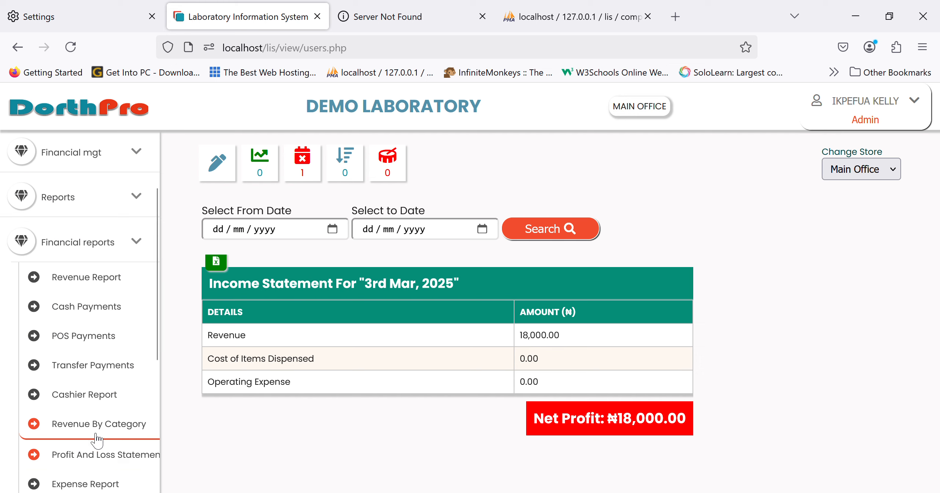
{"action": "left_click", "coordinate": [132, 245]}
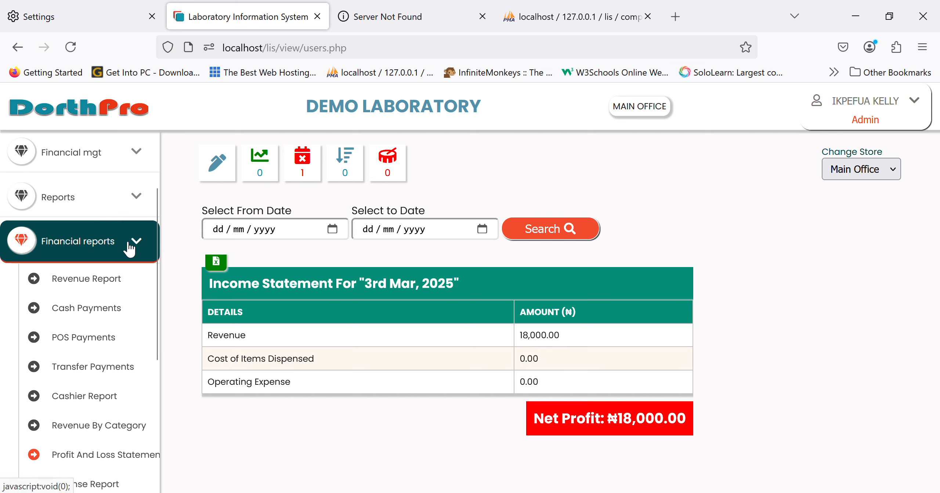
Look through the daily expense posting form, the debtors list and the customer list for wallet funding
{"action": "left_click", "coordinate": [84, 174]}
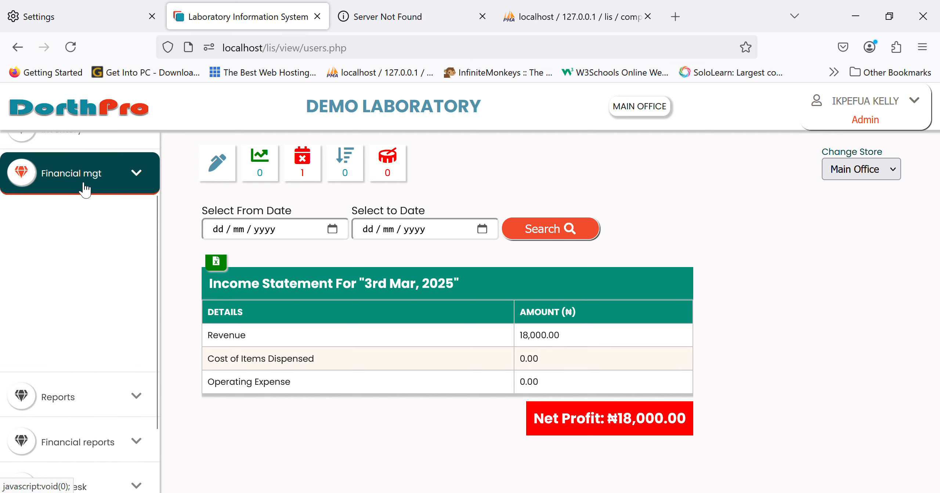
{"action": "left_click", "coordinate": [94, 252]}
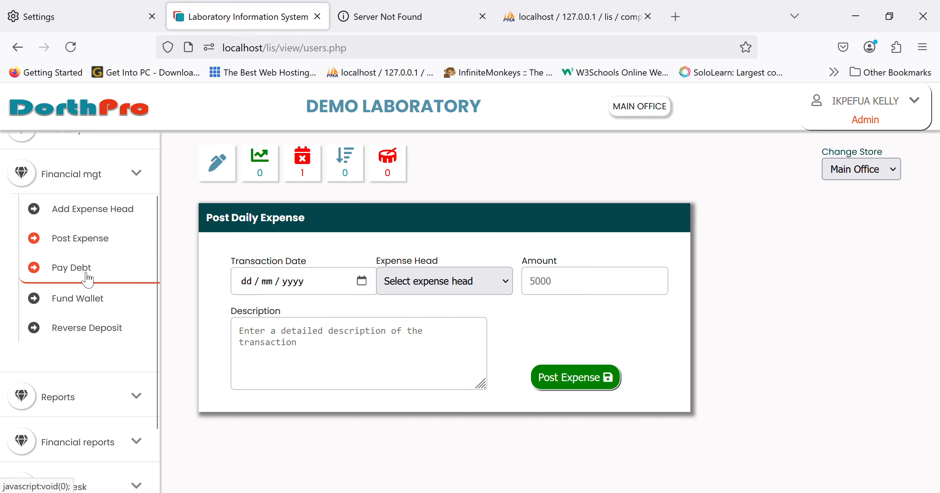
{"action": "left_click", "coordinate": [74, 268]}
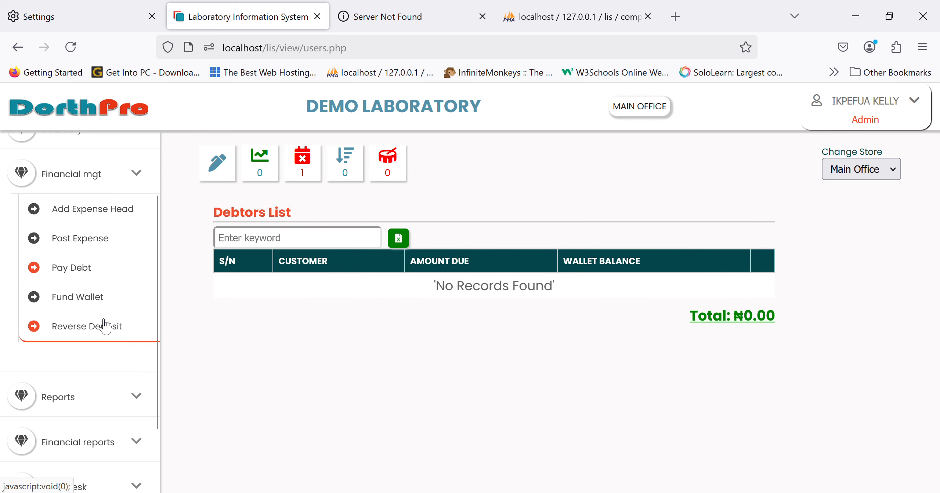
{"action": "left_click", "coordinate": [97, 307]}
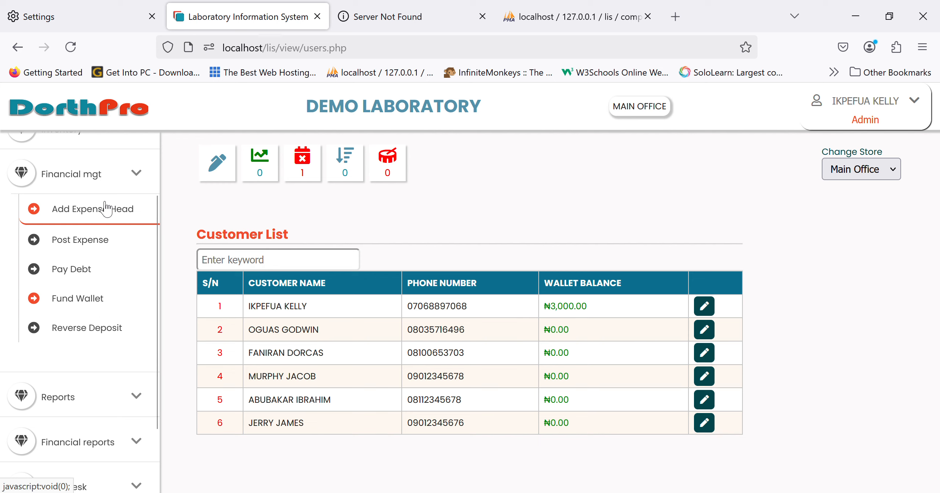
{"action": "left_click", "coordinate": [94, 175]}
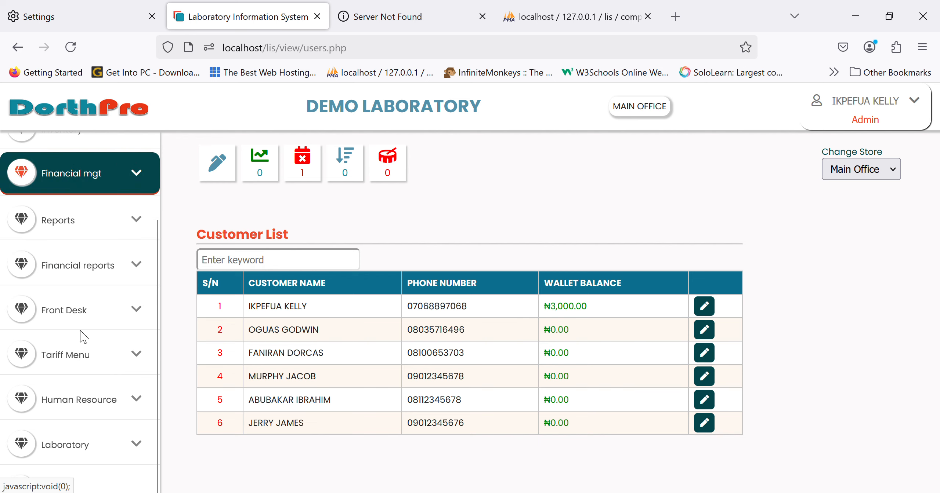
{"action": "scroll", "coordinate": [81, 336], "scroll_direction": "down", "scroll_amount": 1}
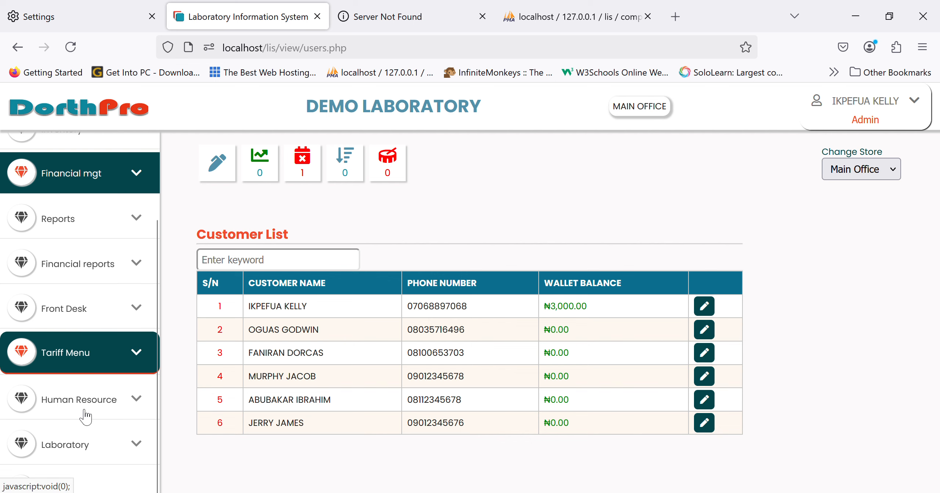
{"action": "scroll", "coordinate": [100, 413], "scroll_direction": "up", "scroll_amount": 3}
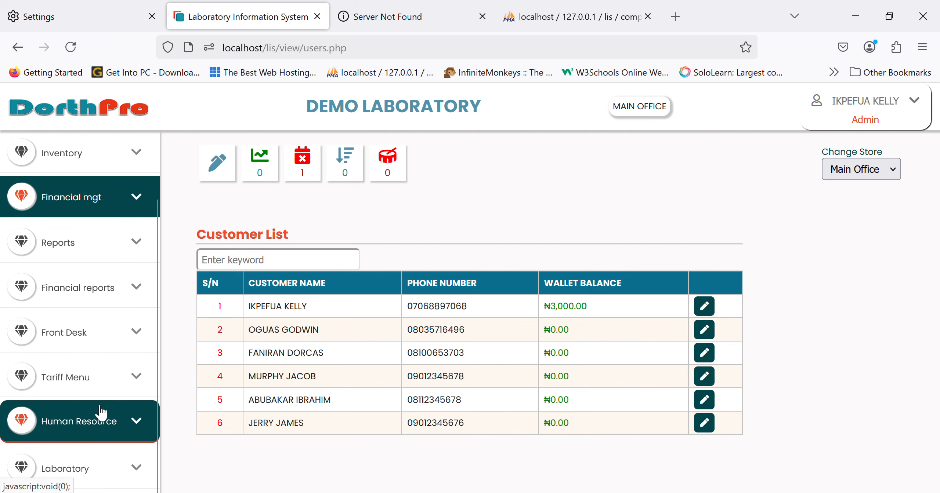